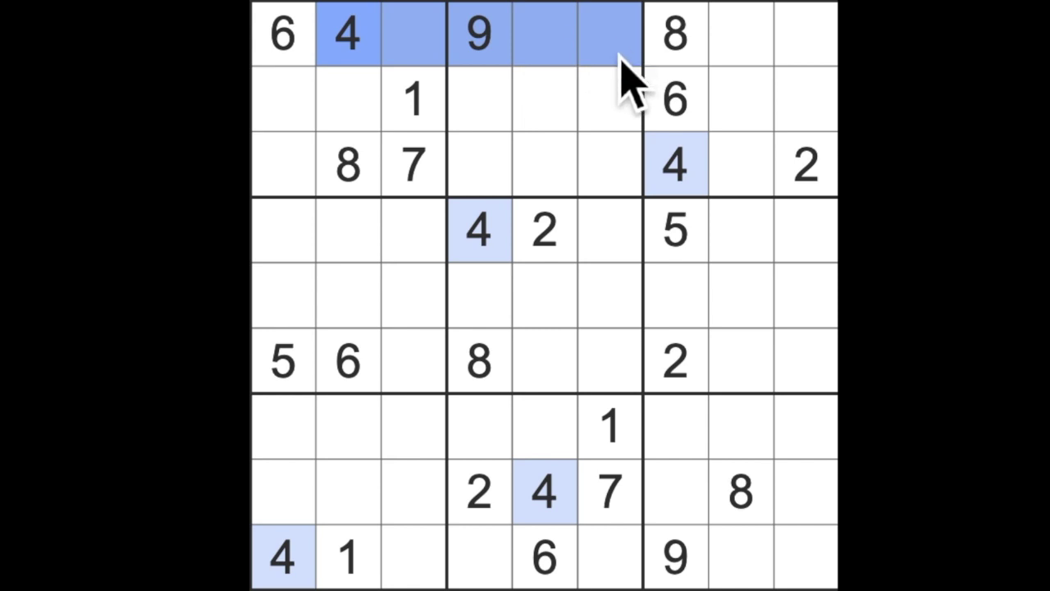
Rule out the other top-middle cells and place a 4 at row 2, column 6
left_click_drag(674, 164, 480, 168)
left_click(480, 229)
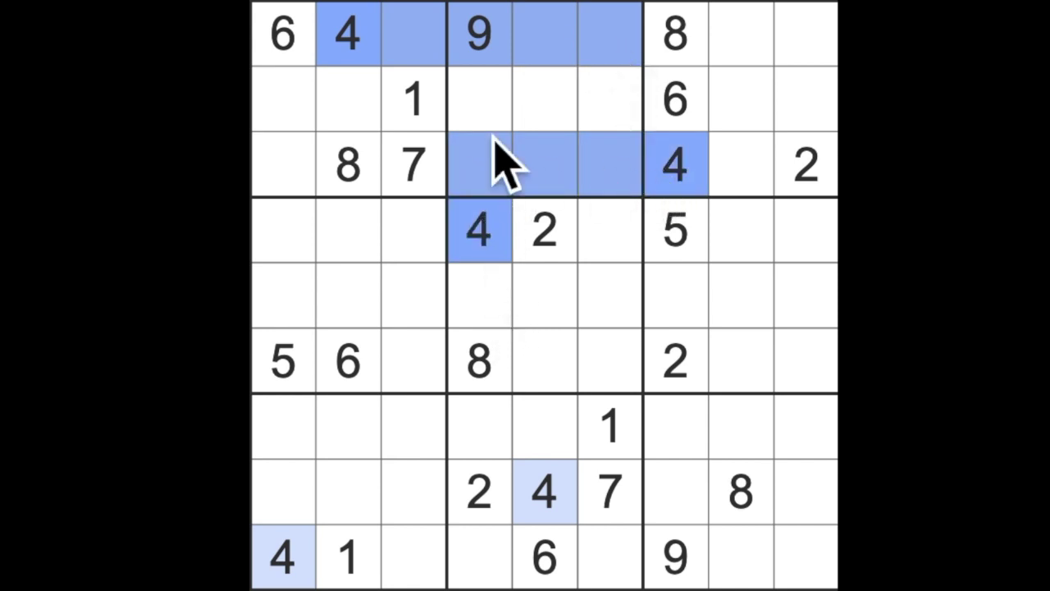
left_click(480, 99)
left_click_drag(545, 492, 546, 98)
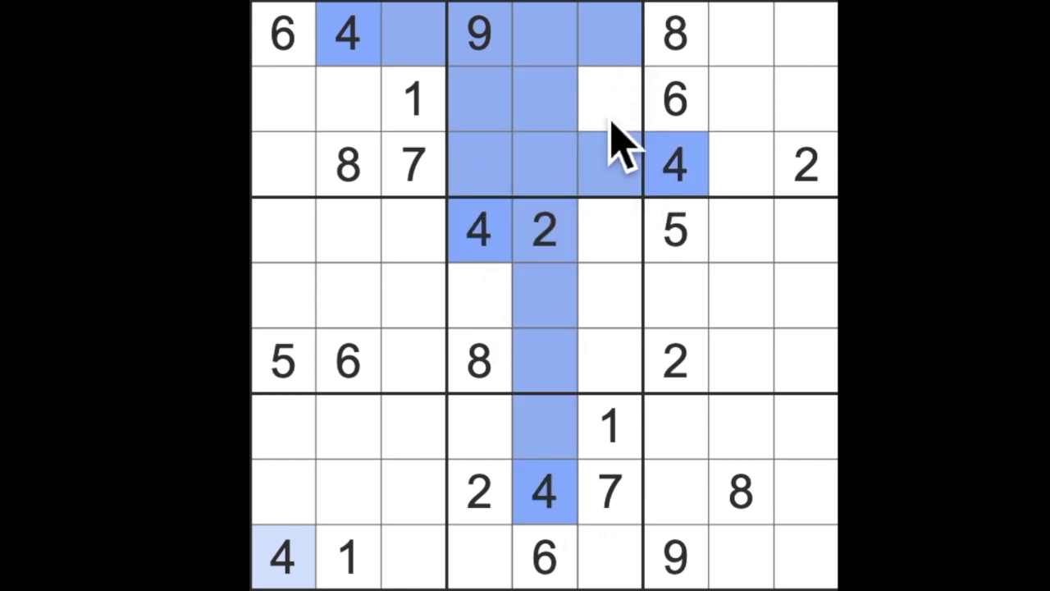
left_click(611, 99)
type("4")
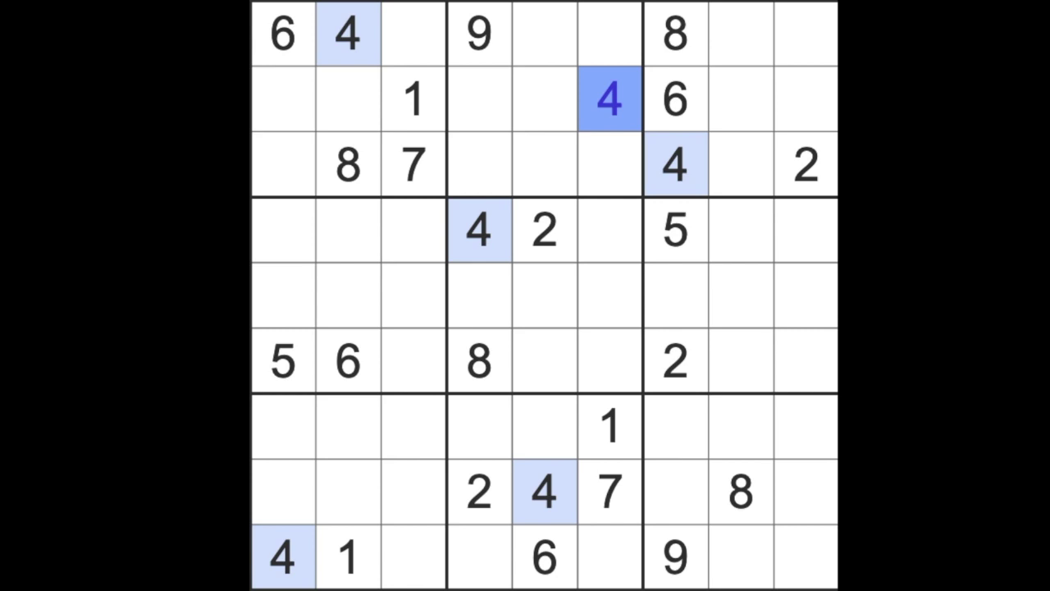
Trace the existing 8s and place an 8 at row 2, column 5
left_click_drag(693, 39, 545, 39)
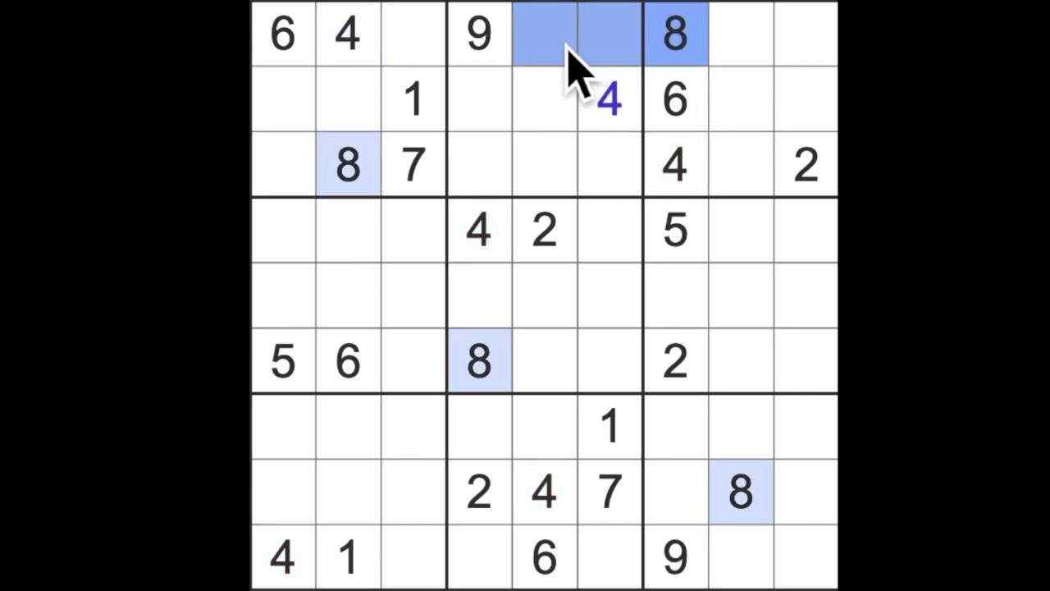
left_click(348, 164, "ctrl")
left_click_drag(410, 164, 672, 164)
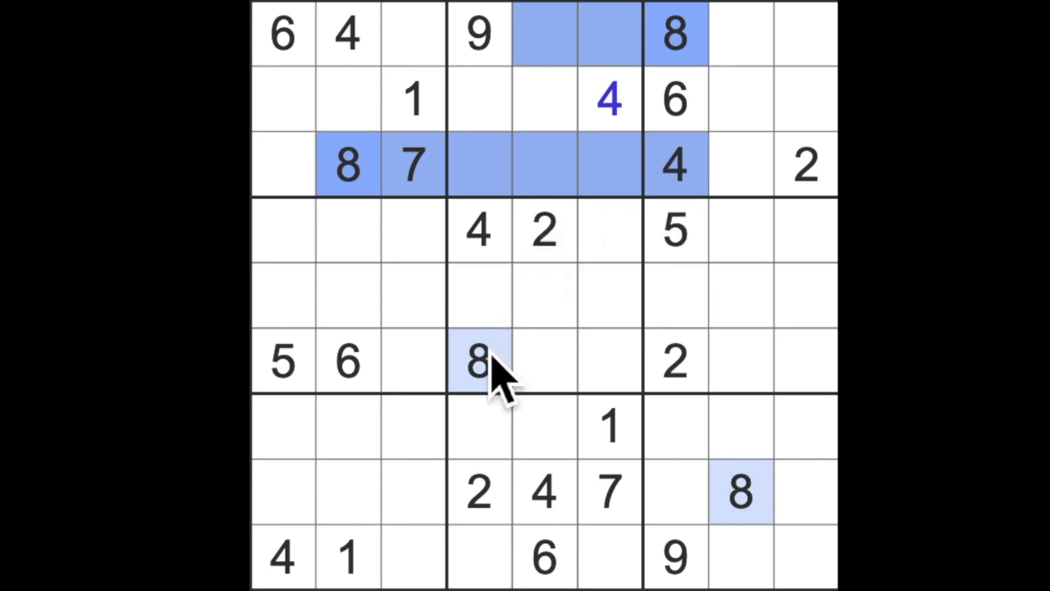
left_click_drag(480, 361, 480, 98)
left_click(548, 123)
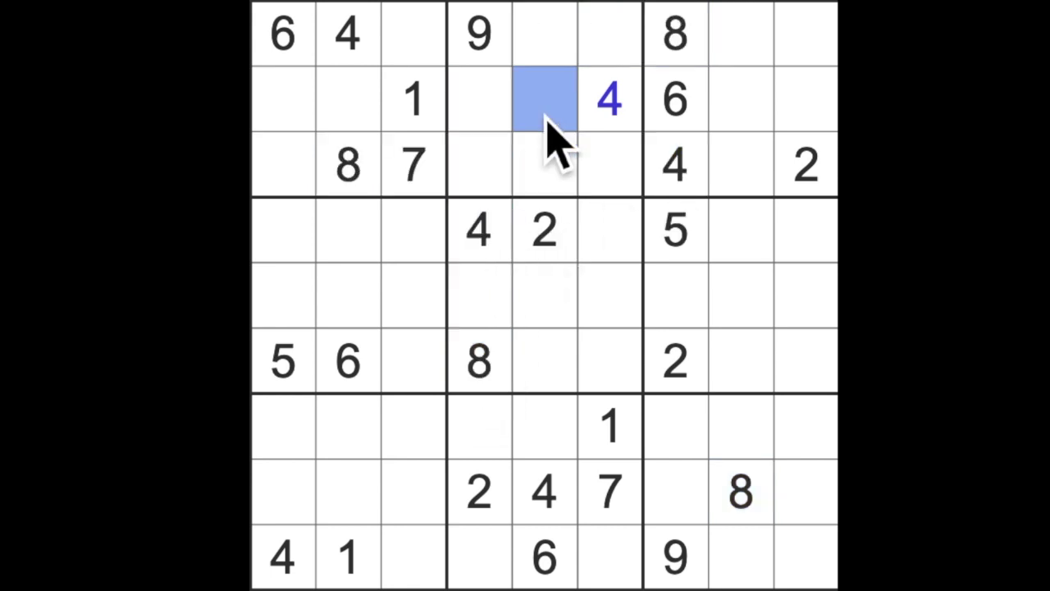
type("8")
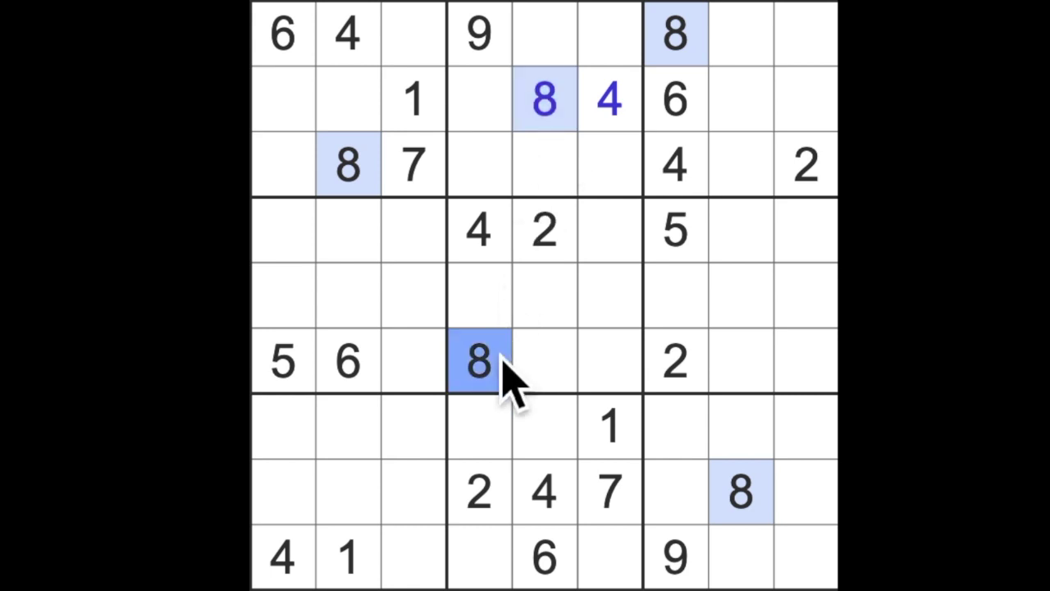
Place an 8 at row 9, column 6 in the bottom-middle box
left_click_drag(481, 361, 480, 570)
left_click_drag(544, 107, 545, 492)
left_click(610, 557)
type("8")
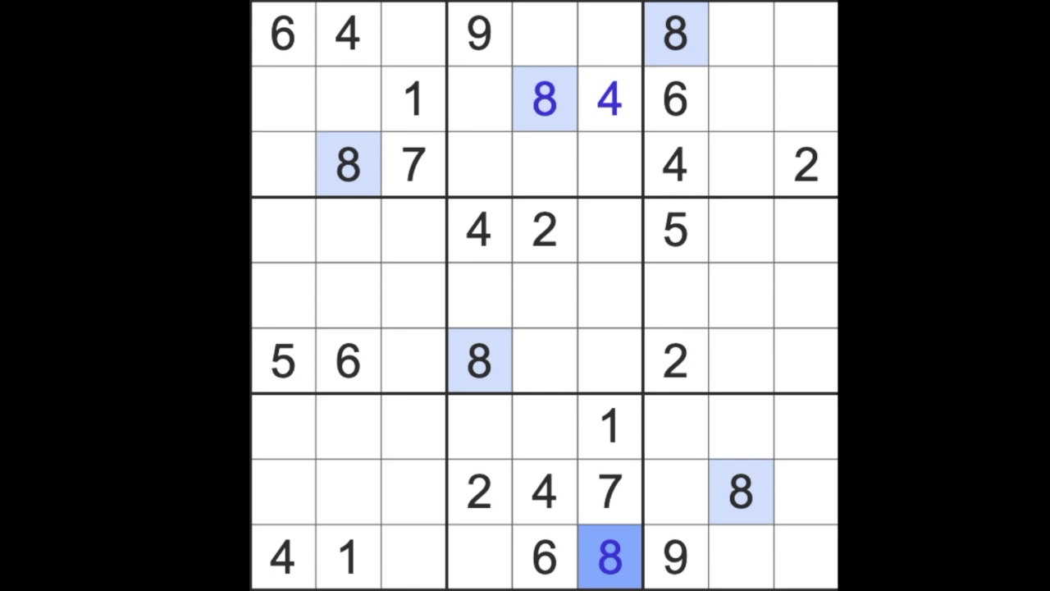
Mark the empty cells of column 7, then clear the marks
left_click(676, 295)
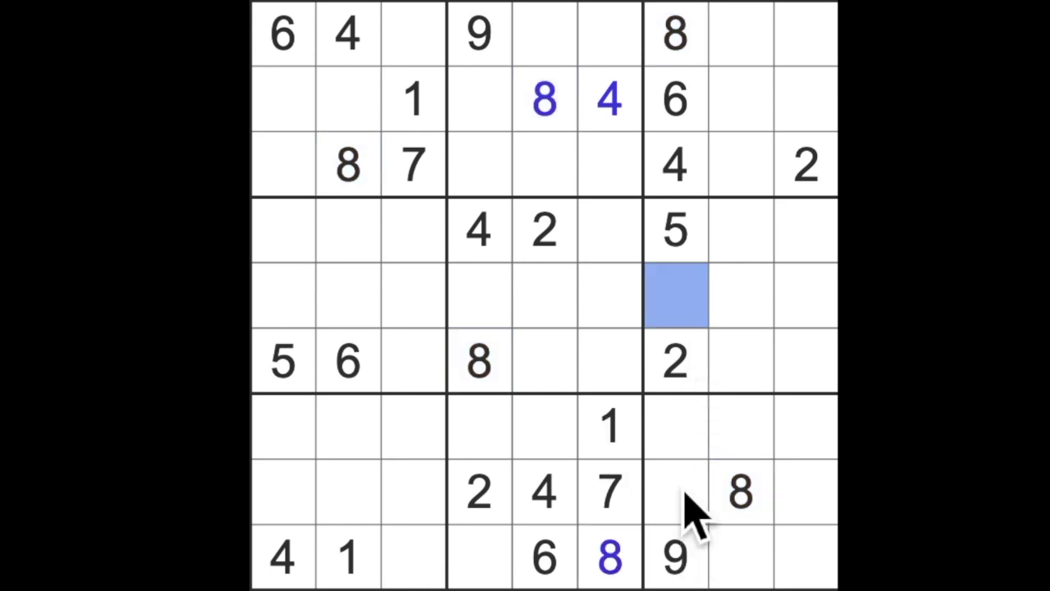
left_click_drag(676, 426, 676, 492)
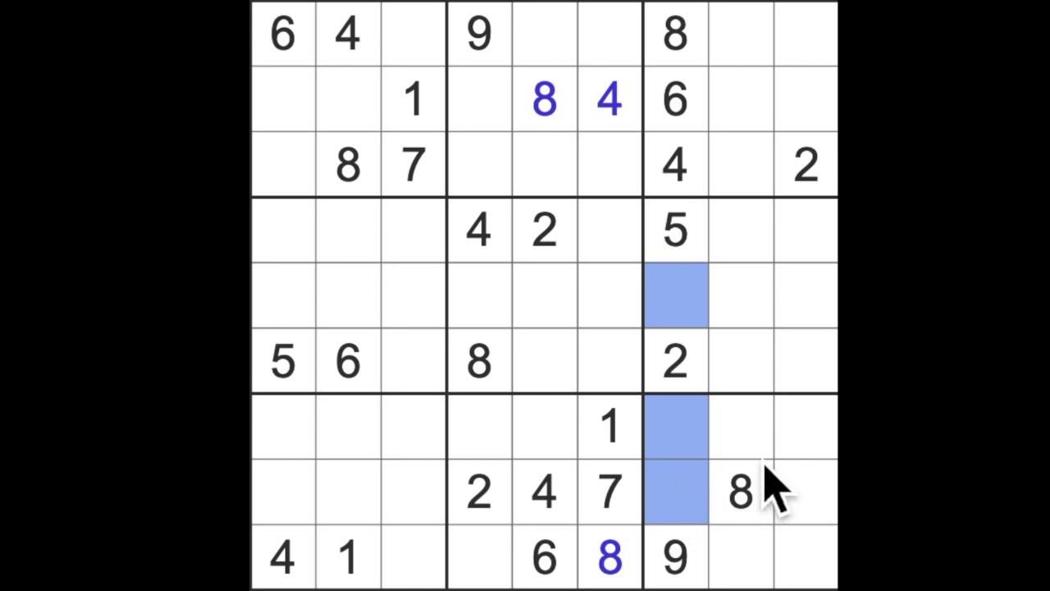
key("Escape")
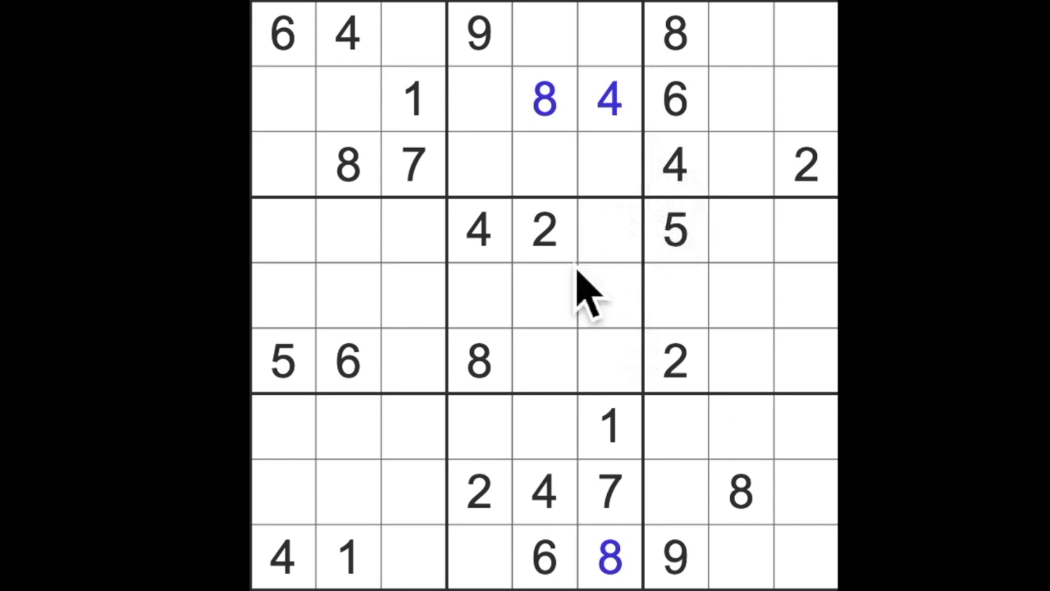
Place a 2 at row 1, column 6 and a 9 at row 7, column 5
left_click_drag(480, 492, 480, 98)
left_click(546, 229)
type("2")
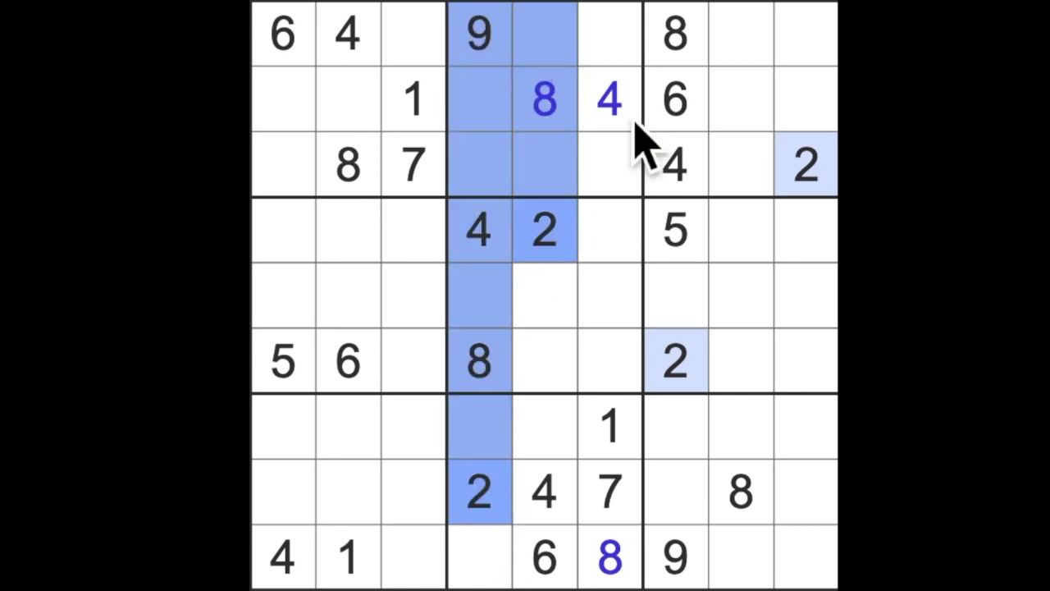
left_click(610, 37)
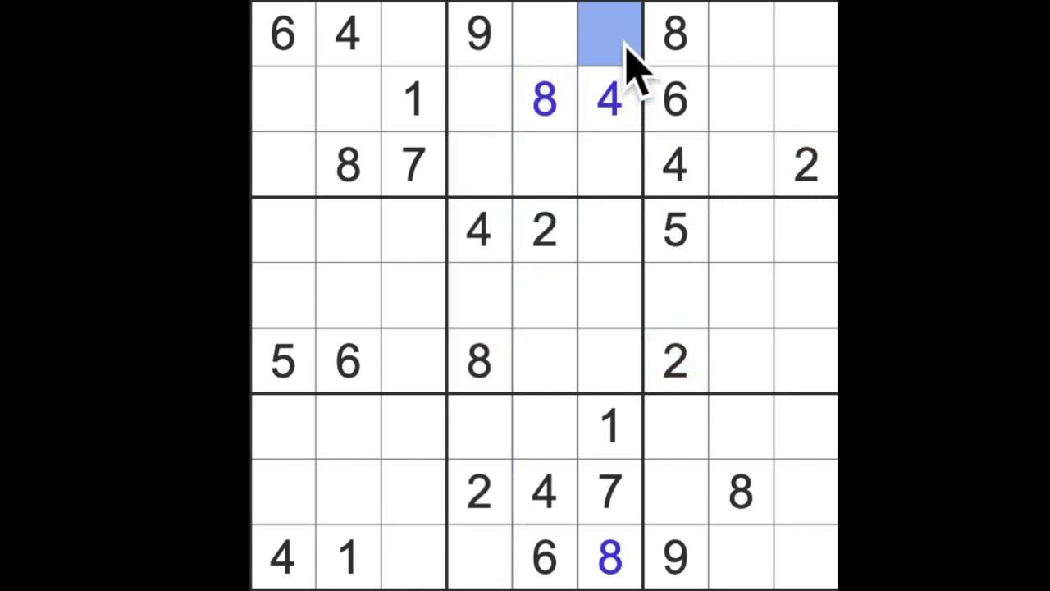
type("2")
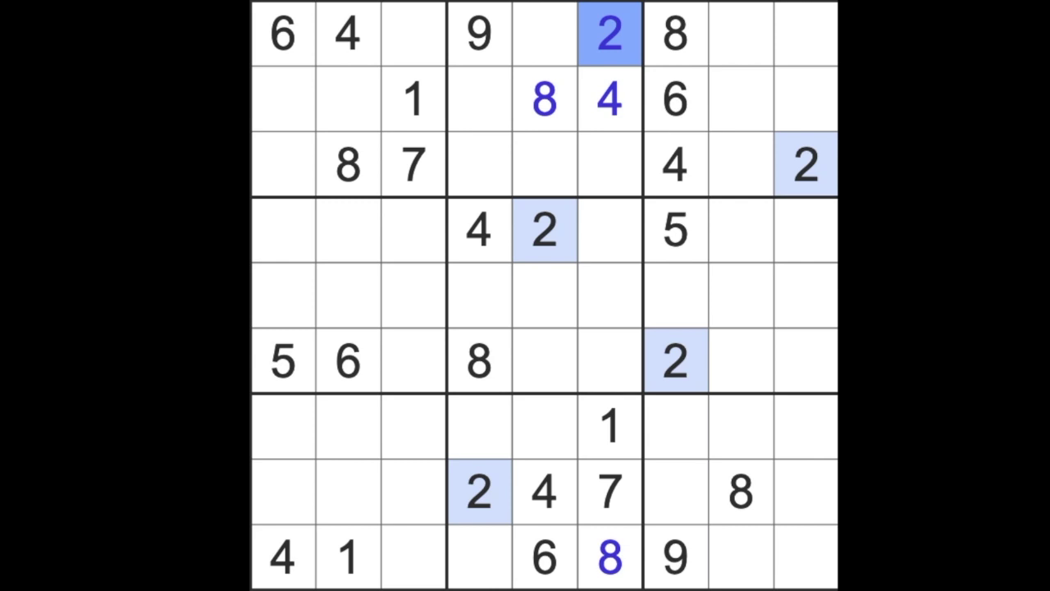
left_click_drag(480, 33, 492, 558)
left_click(545, 427)
type("9")
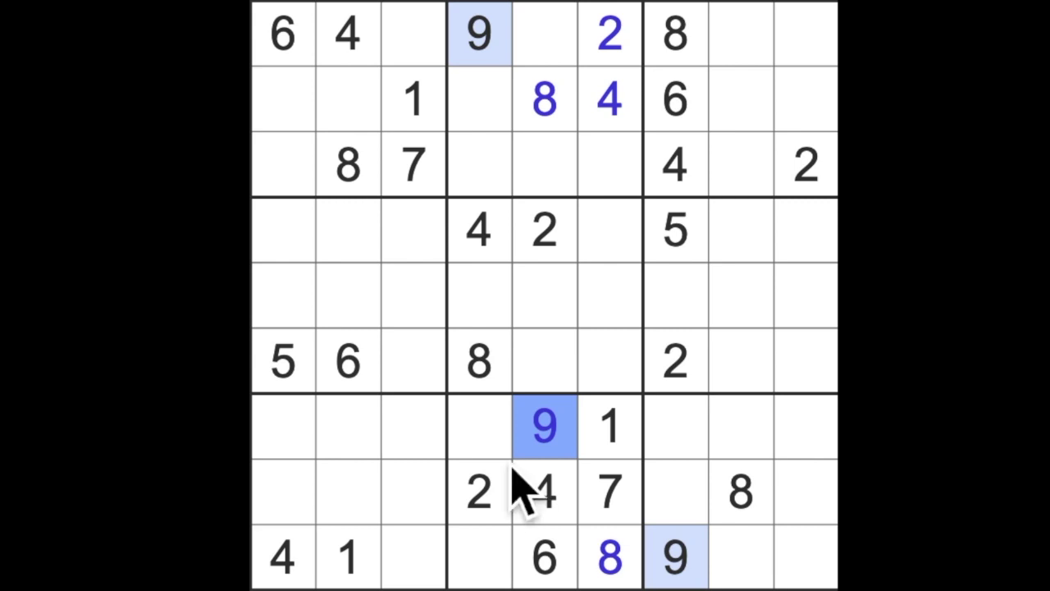
left_click(480, 427)
left_click(479, 558)
left_click(480, 426, "ctrl")
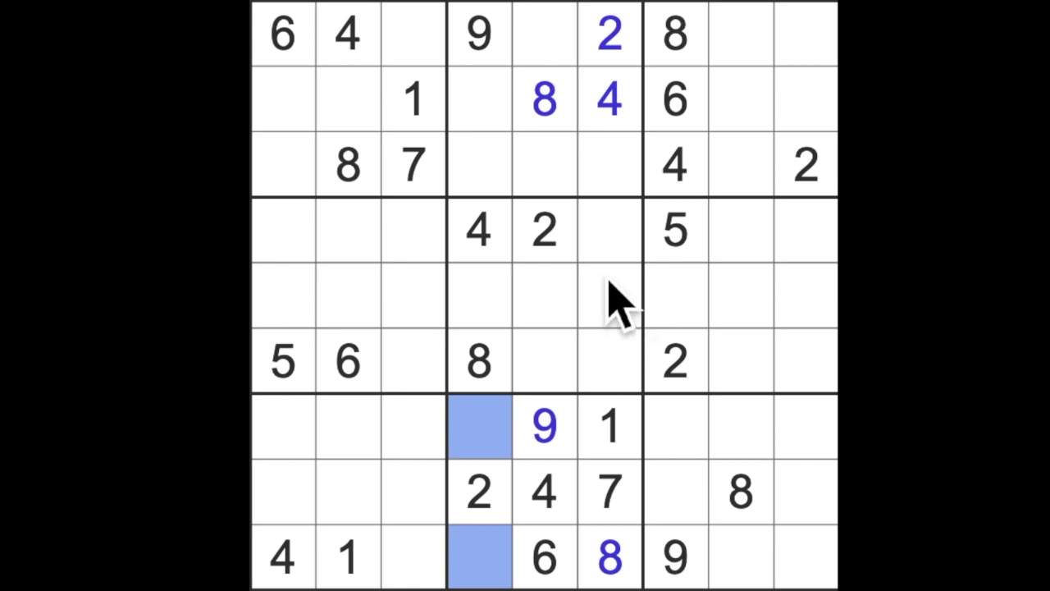
Mark column 4's empty cells and highlight the 2s to narrow row 2, column 4
left_click(498, 116)
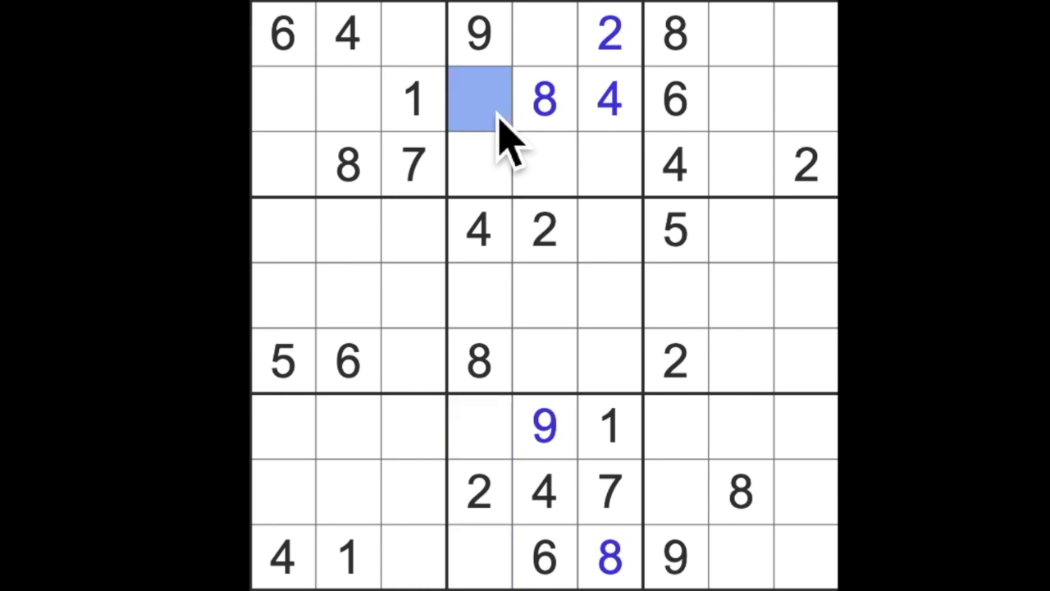
left_click(480, 426, "ctrl")
left_click(480, 558, "ctrl")
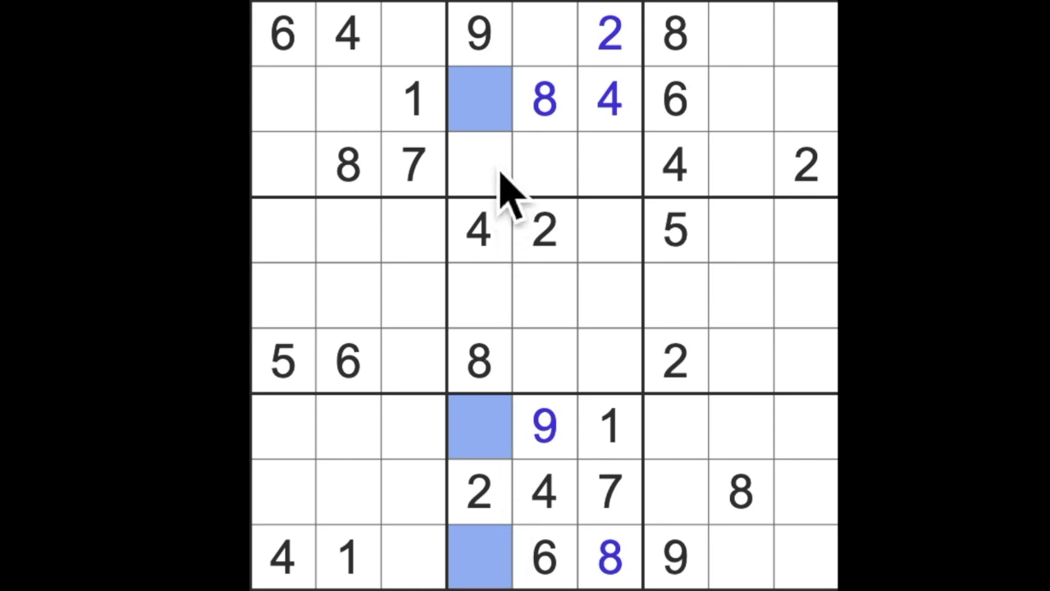
left_click(414, 99)
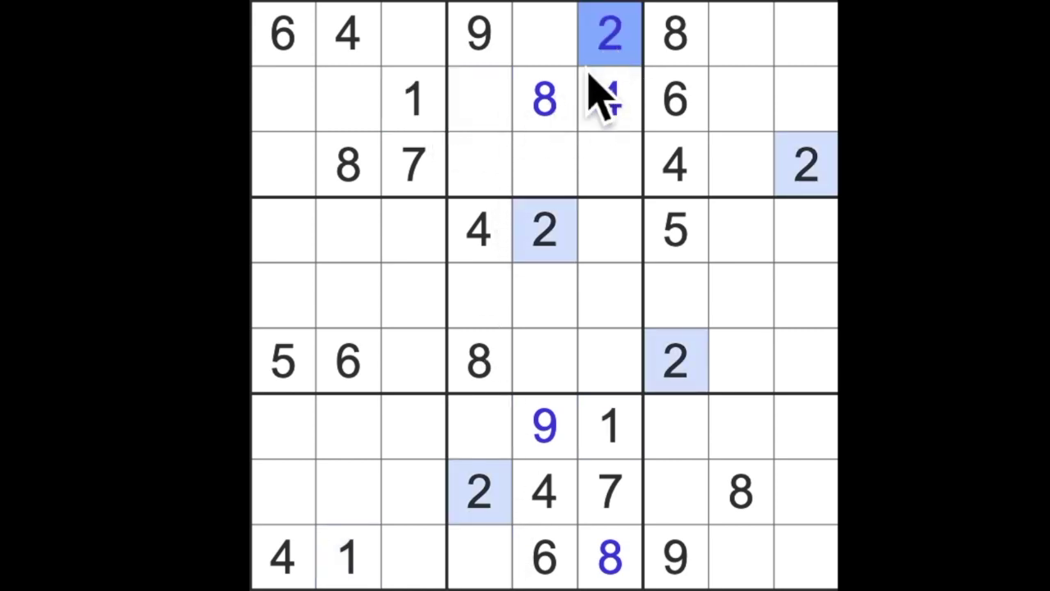
left_click(480, 426)
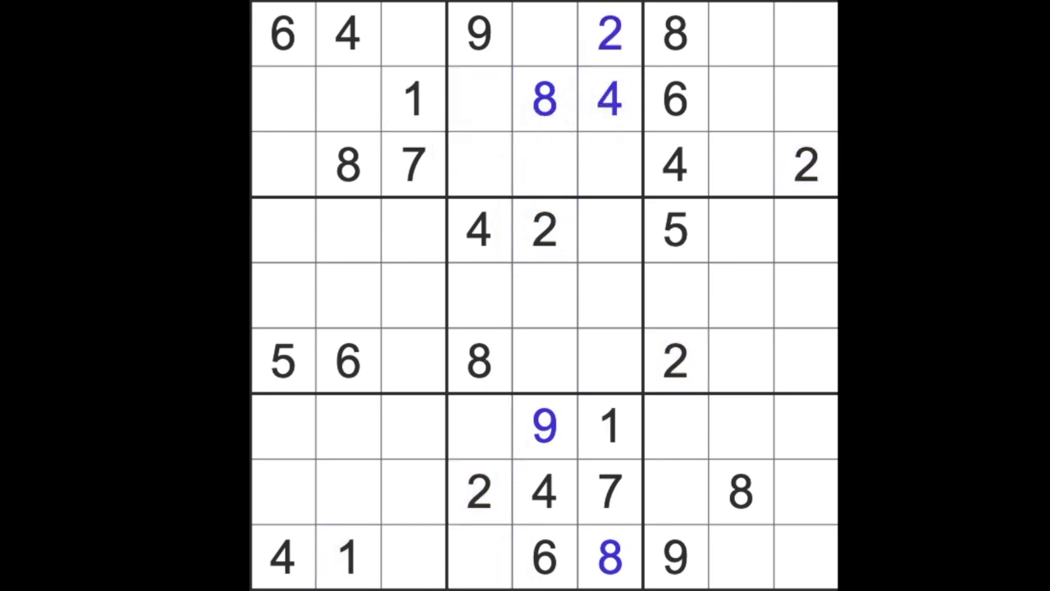
left_click(480, 558)
left_click(480, 426)
left_click(480, 99)
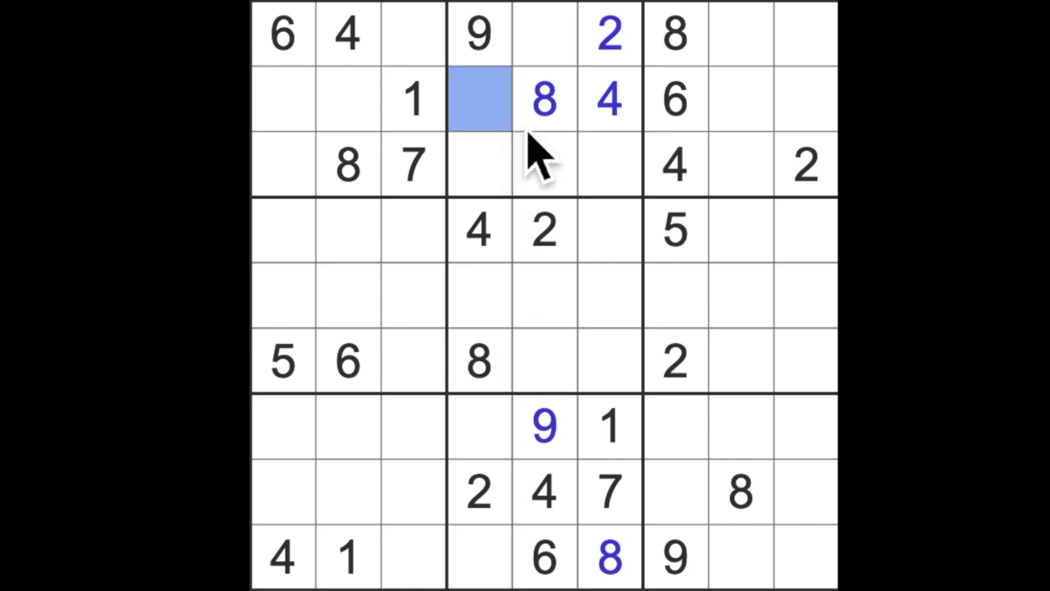
Check the 4s, 6s and 8s, then enter 7 at row 2, column 4
left_click(610, 99)
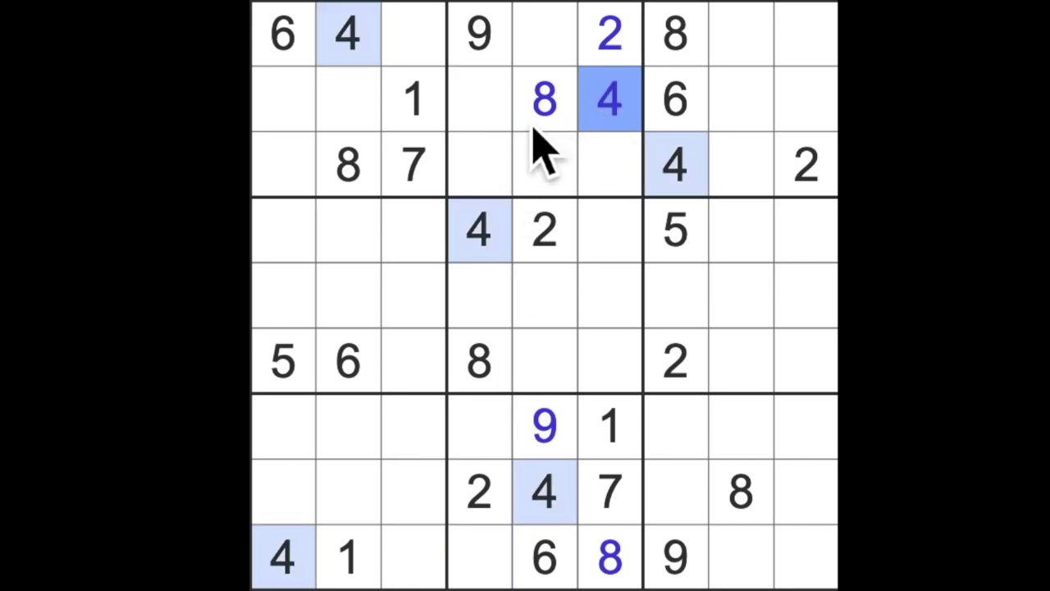
left_click(480, 427)
left_click(480, 558)
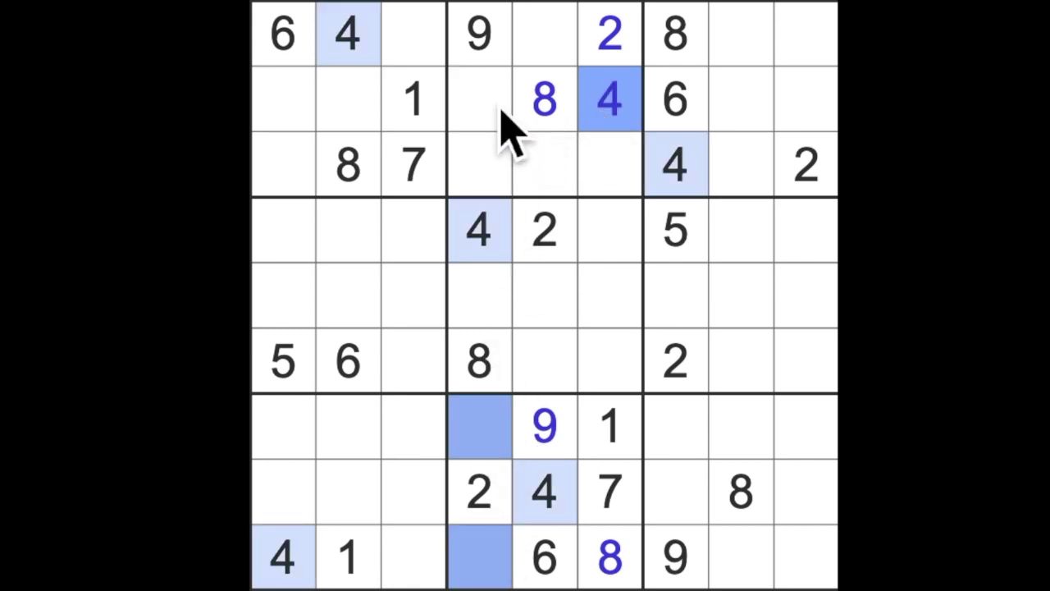
left_click(675, 99)
left_click(480, 103)
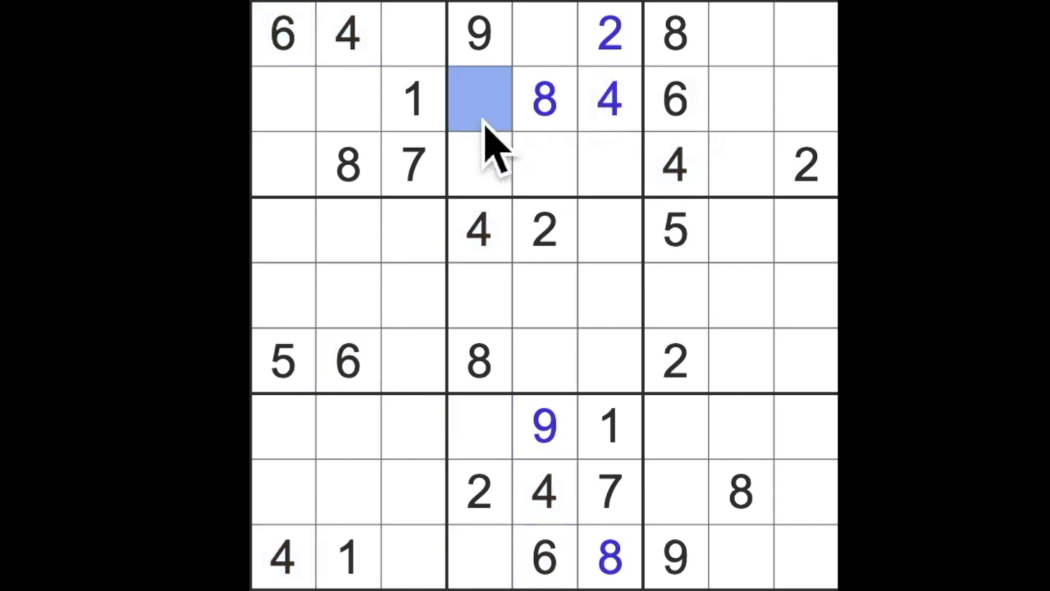
left_click(542, 115)
left_click(496, 90)
type("7")
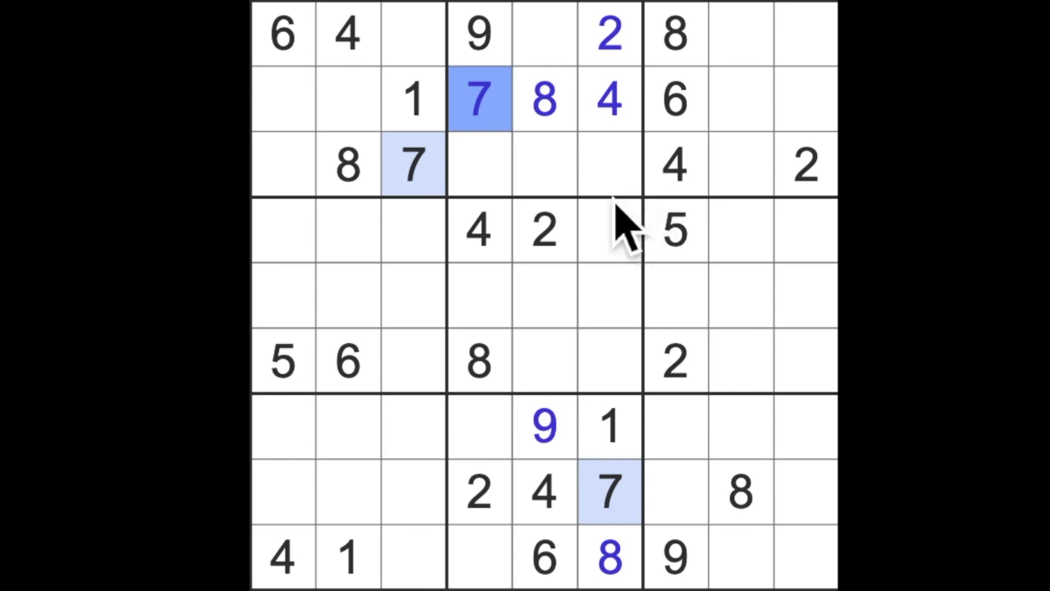
left_click(498, 181)
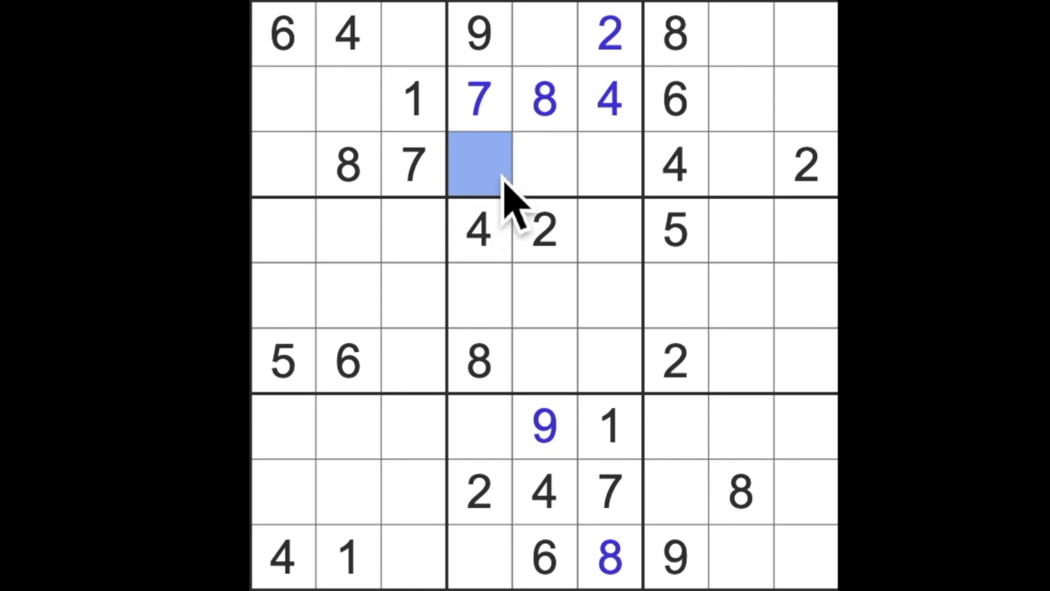
left_click(502, 316)
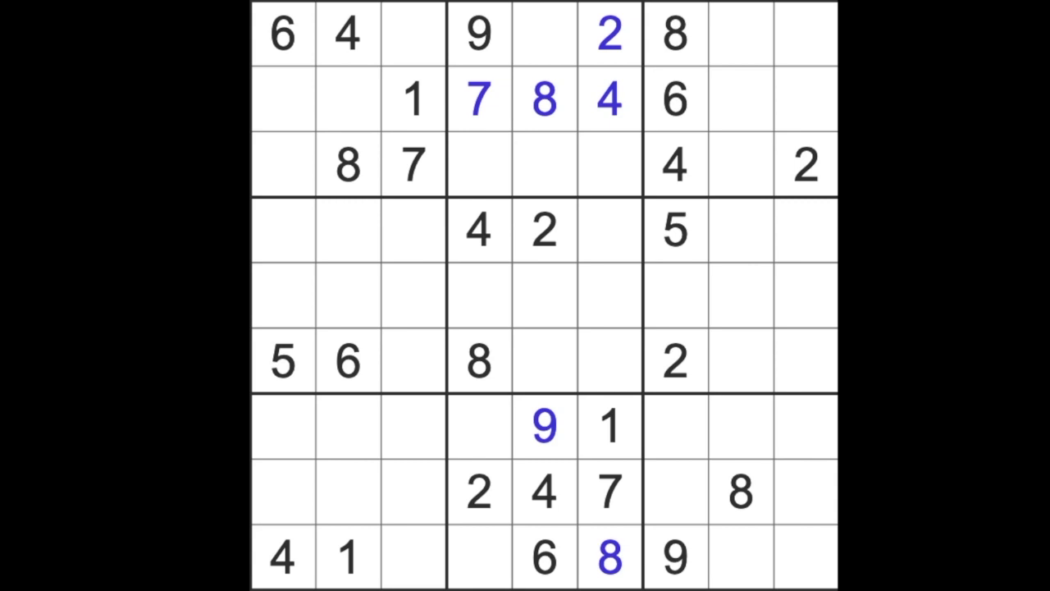
left_click(608, 435)
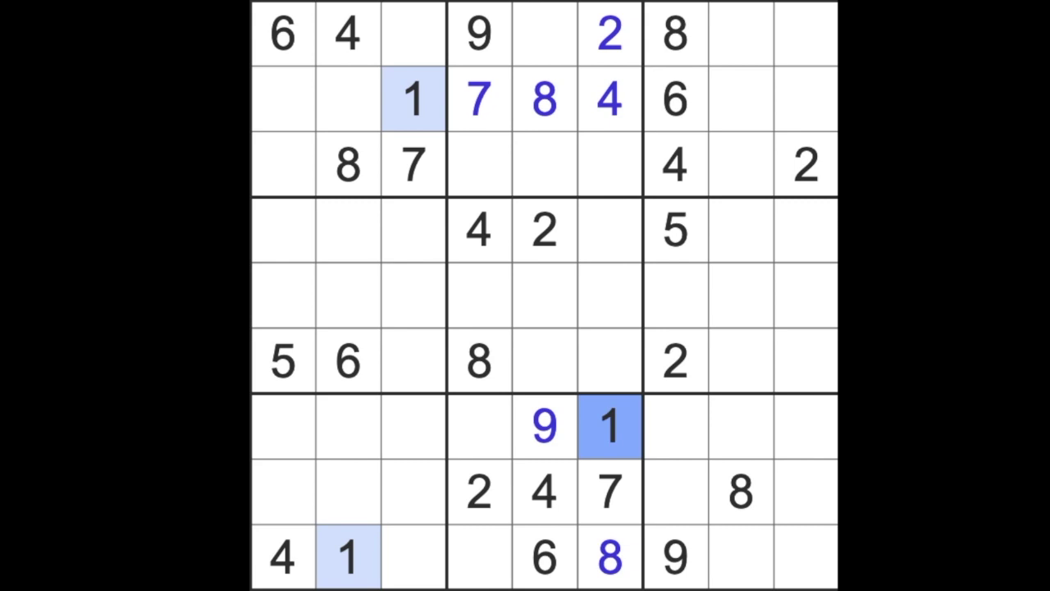
left_click(806, 164)
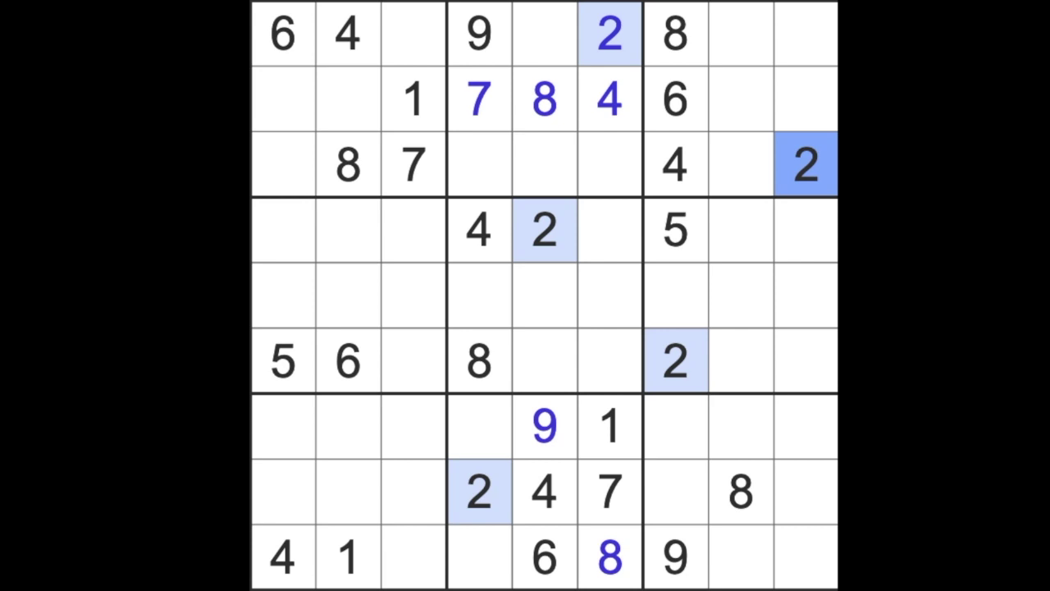
type("4")
left_click(545, 491)
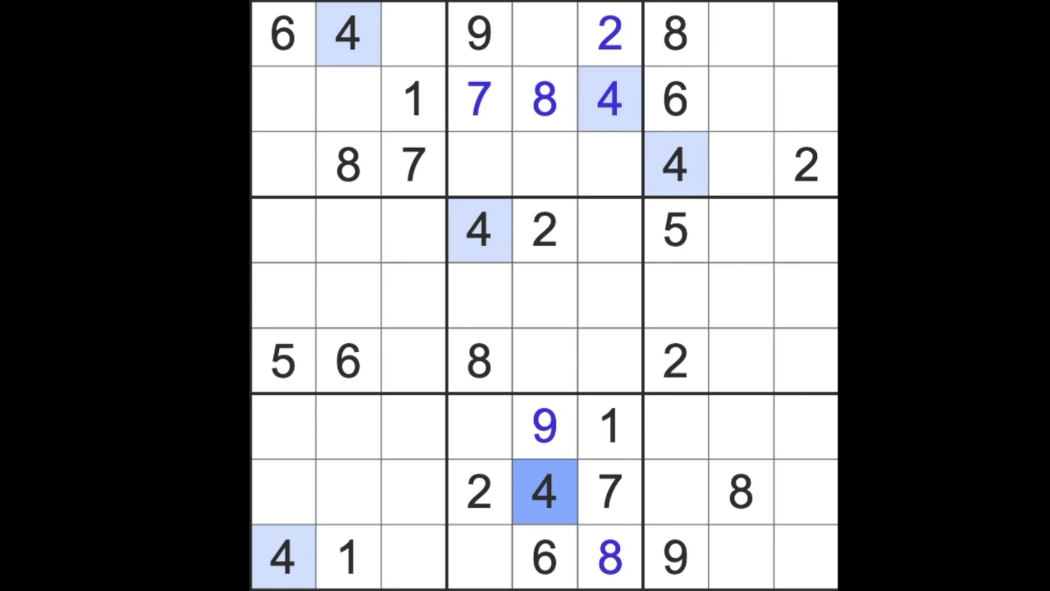
left_click(674, 229)
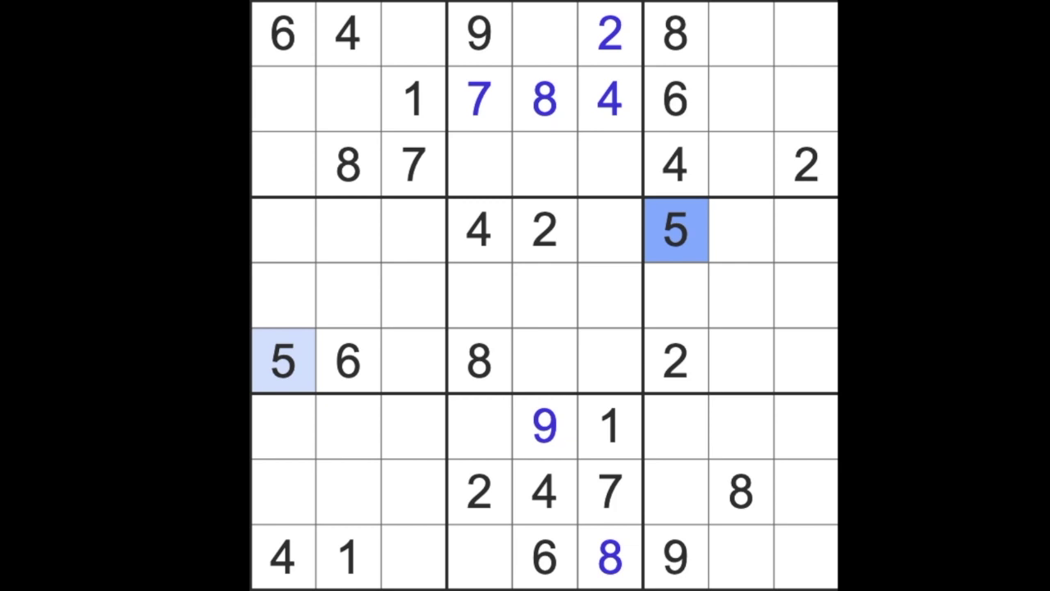
left_click(693, 106)
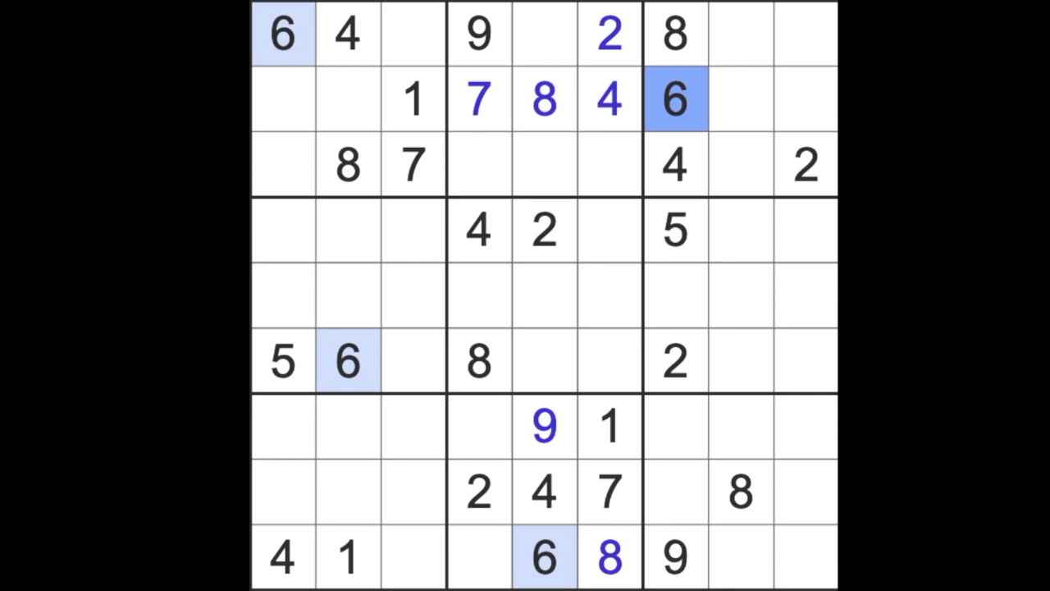
left_click(418, 168)
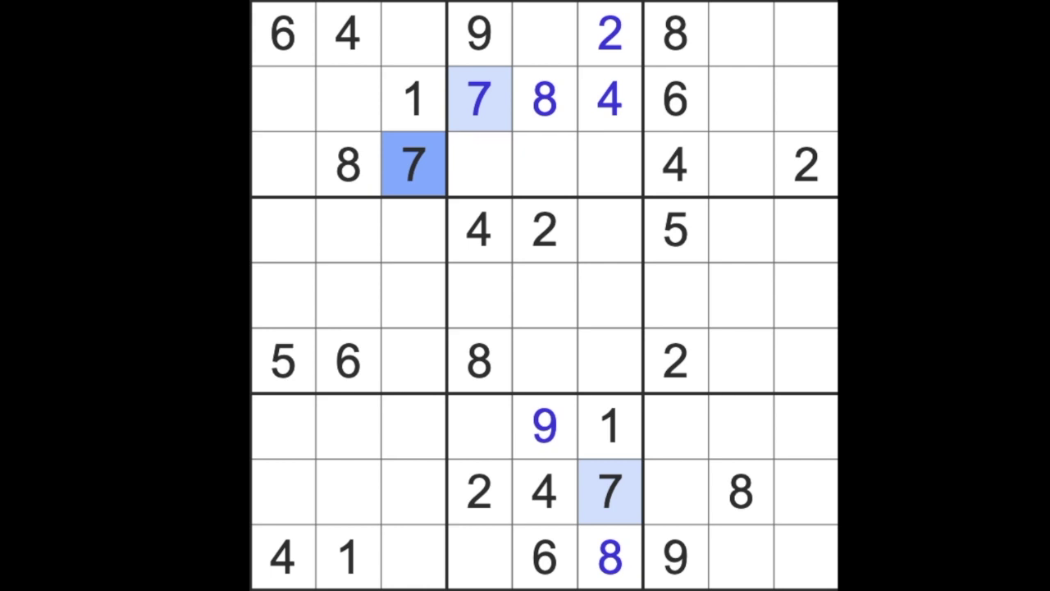
left_click(740, 491)
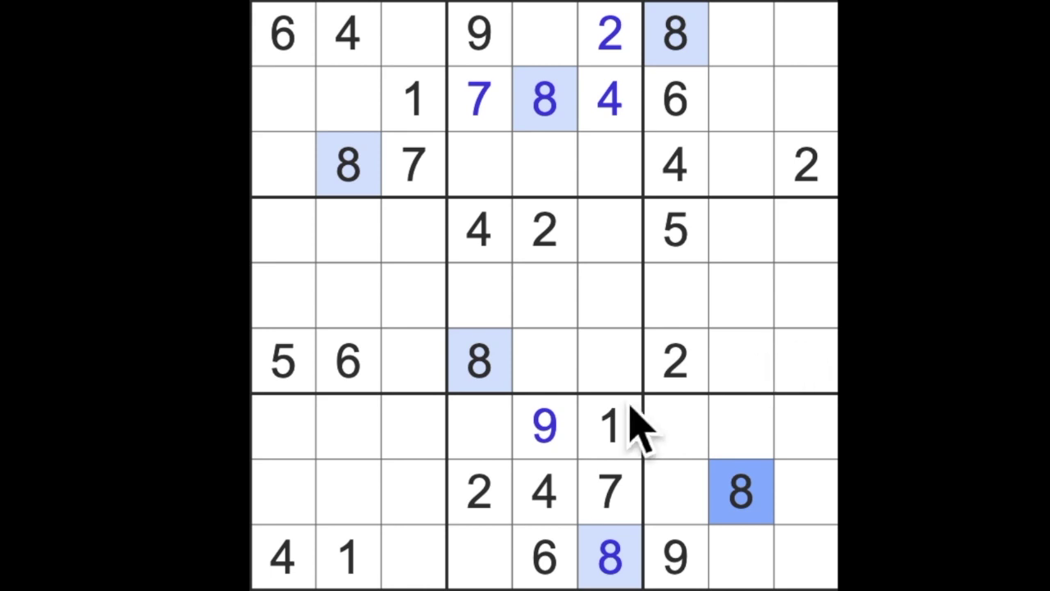
left_click(544, 425)
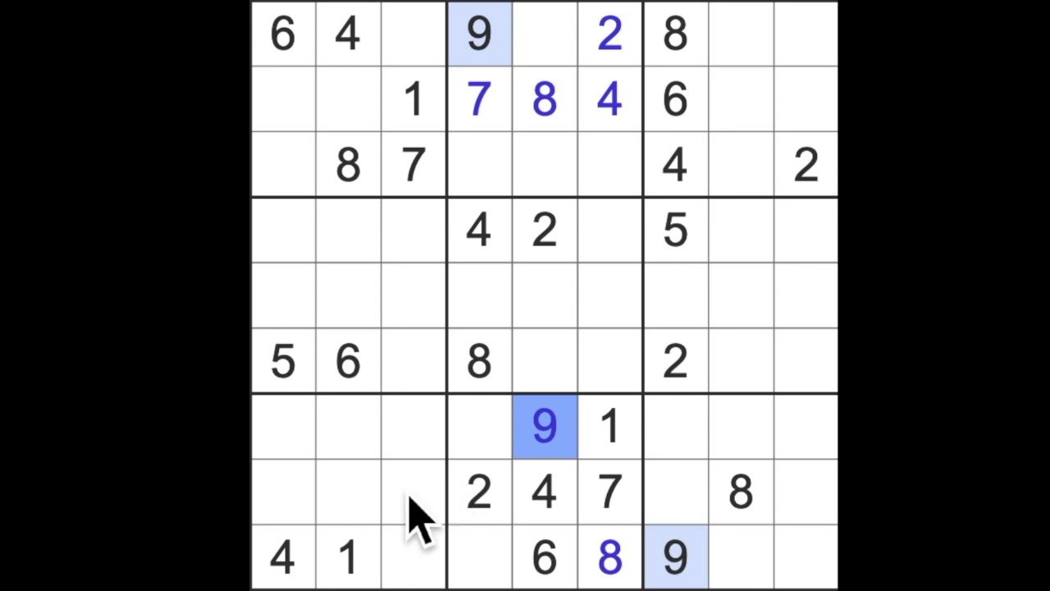
left_click_drag(414, 492, 282, 492)
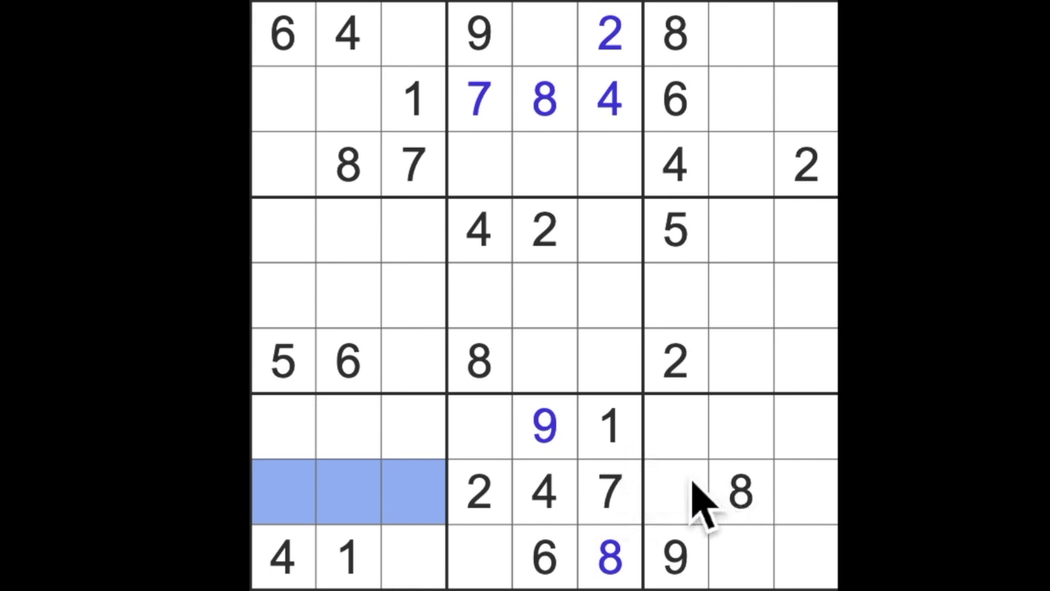
left_click(611, 492)
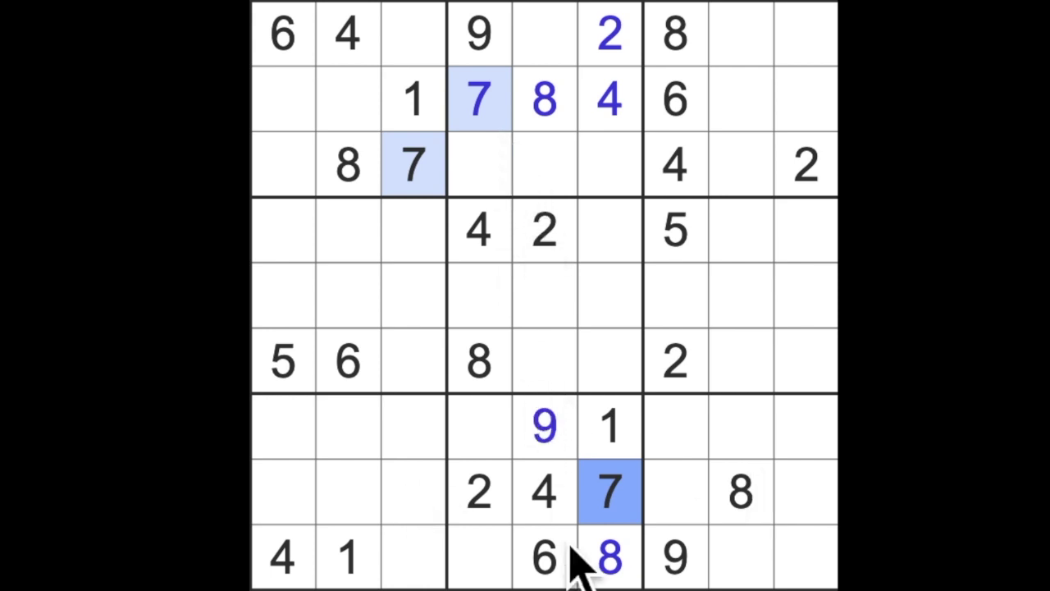
Rule out cells in column 3 and rows 7–8, then enter 7 at row 5, column 7
left_click_drag(414, 164, 413, 557)
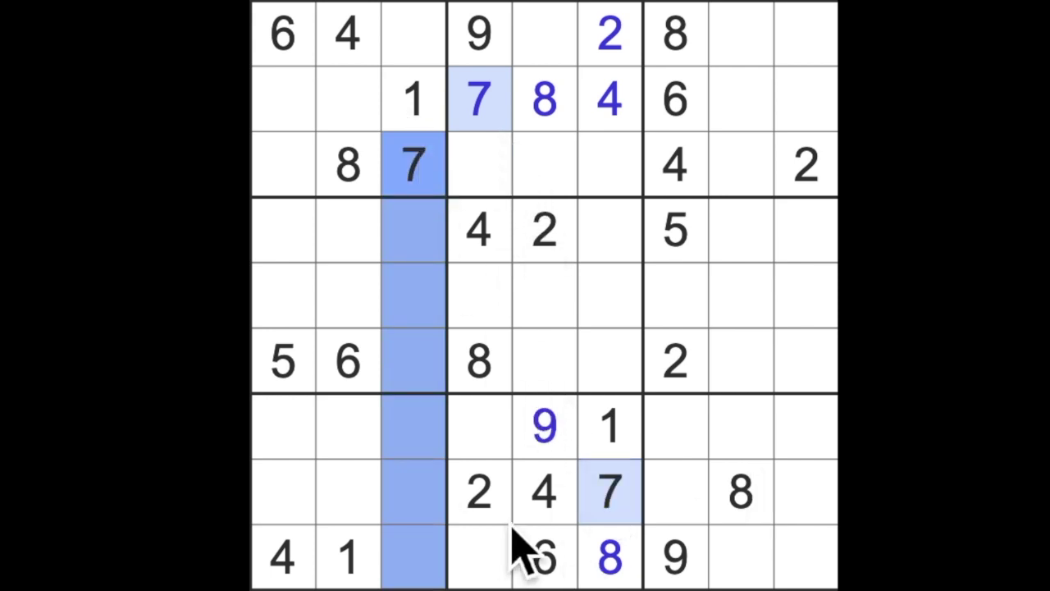
mouse_move(609, 492)
left_mouse_down()
mouse_move(283, 492)
mouse_move(283, 427)
left_mouse_up()
left_click(349, 427)
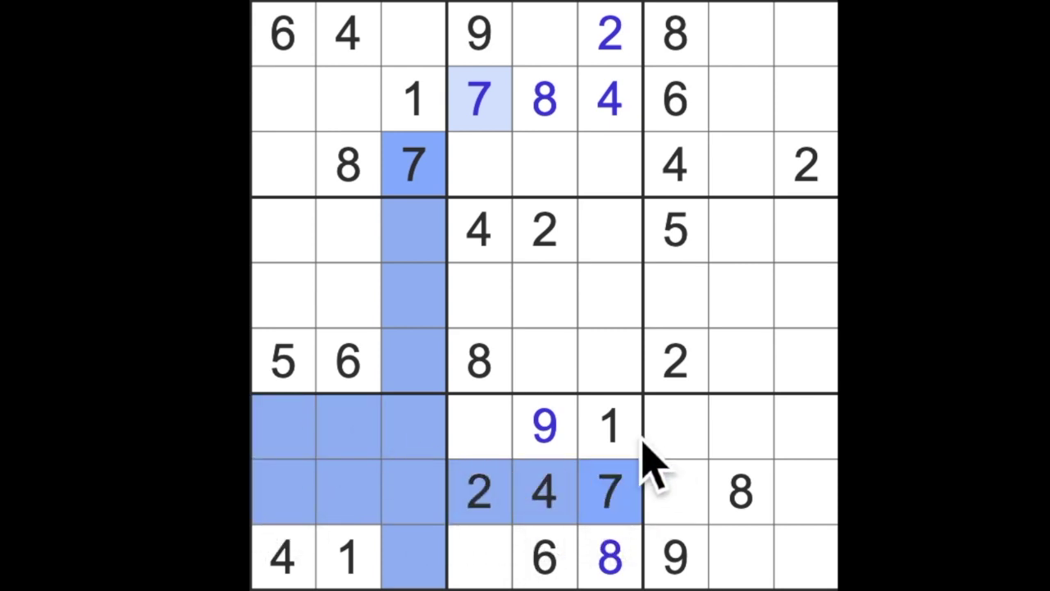
left_click(676, 426)
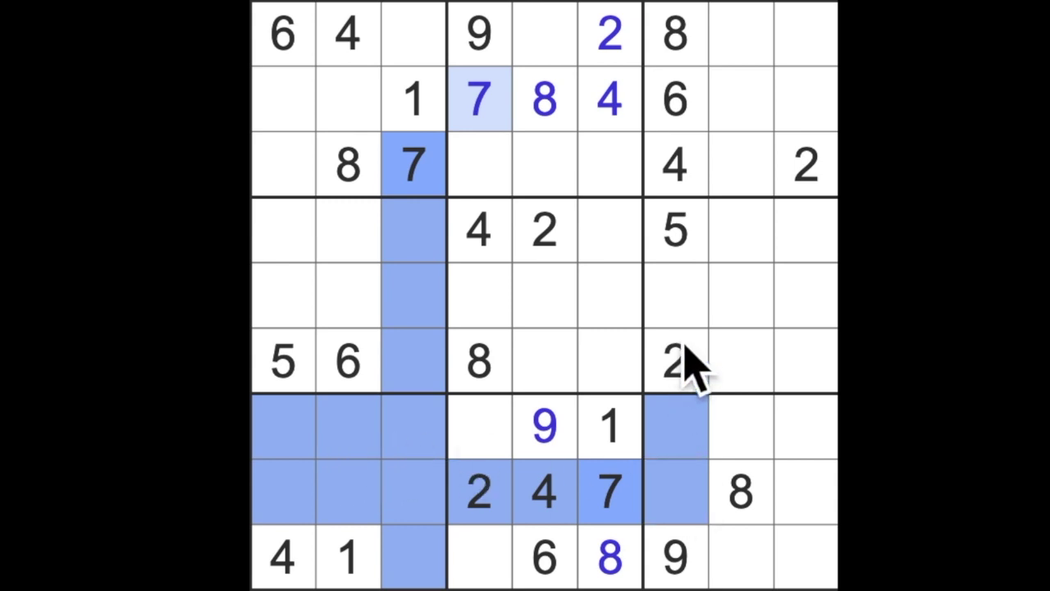
left_click(675, 296)
key("7")
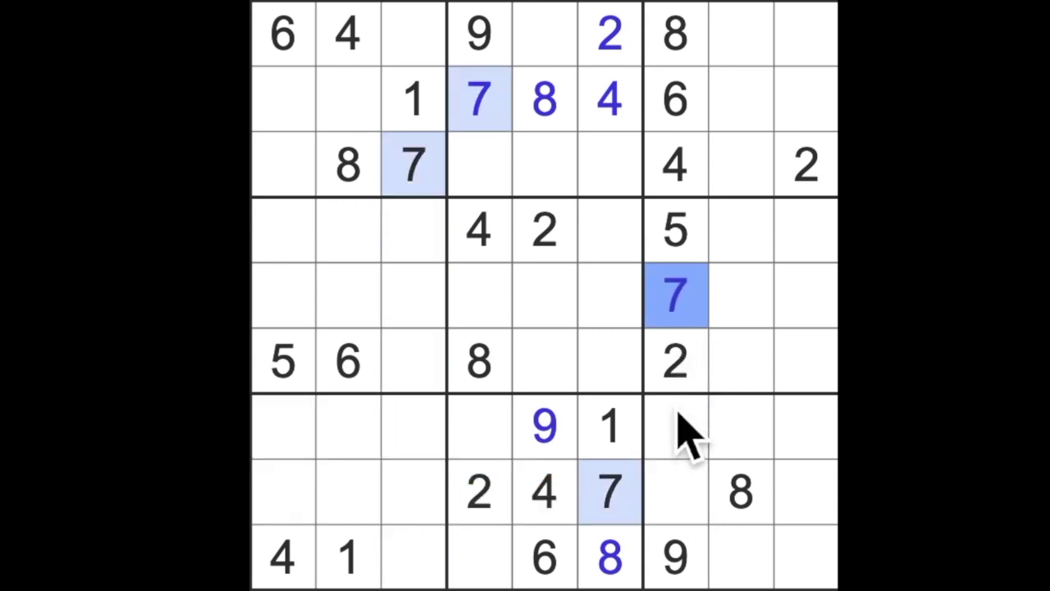
Enter 1 at row 8, column 7 and 3 at row 7, column 7
left_click(675, 427)
left_click(676, 492)
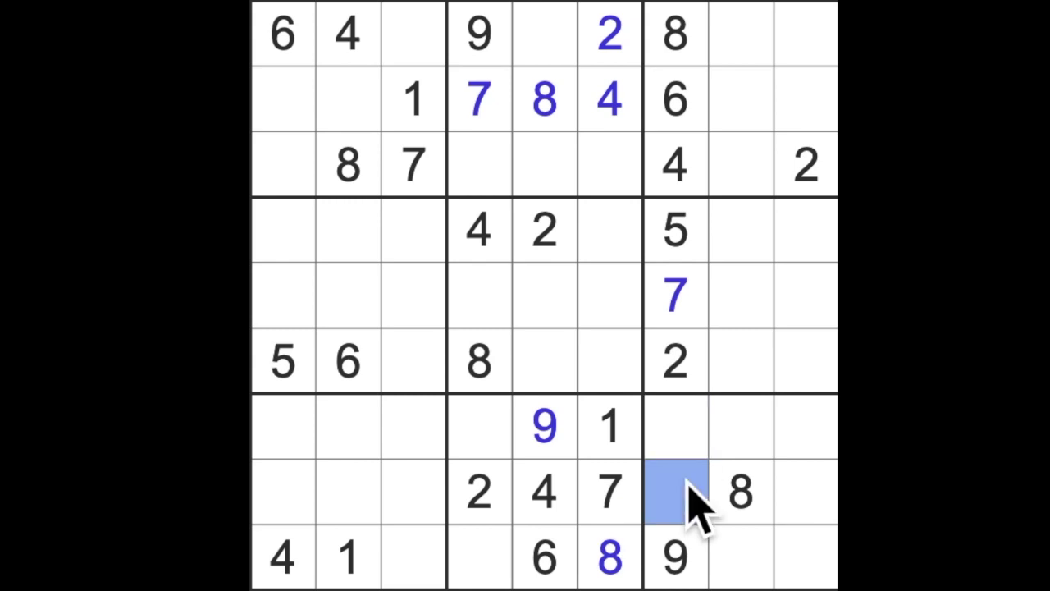
key("1")
left_click(675, 427)
key("3")
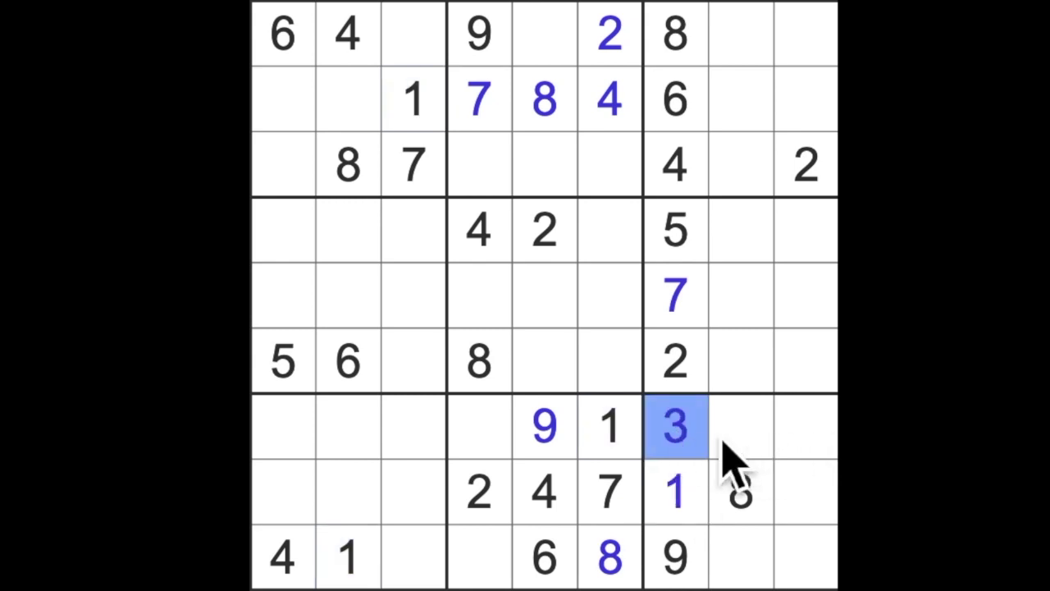
Enter 3 at row 9, column 4 and 5 at row 7, column 4
left_click_drag(676, 427, 492, 426)
left_click(492, 558)
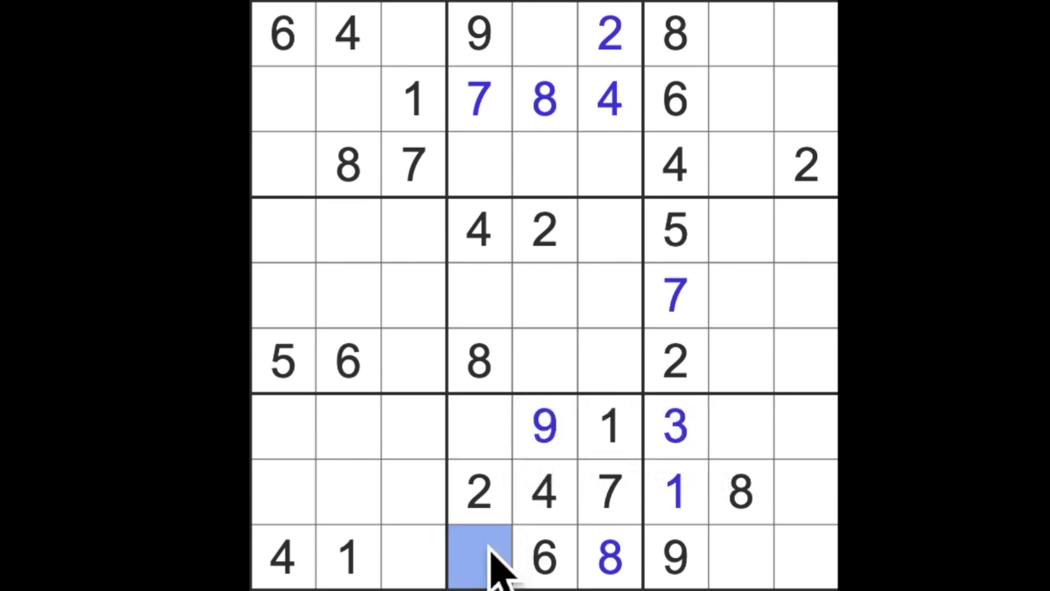
key("3")
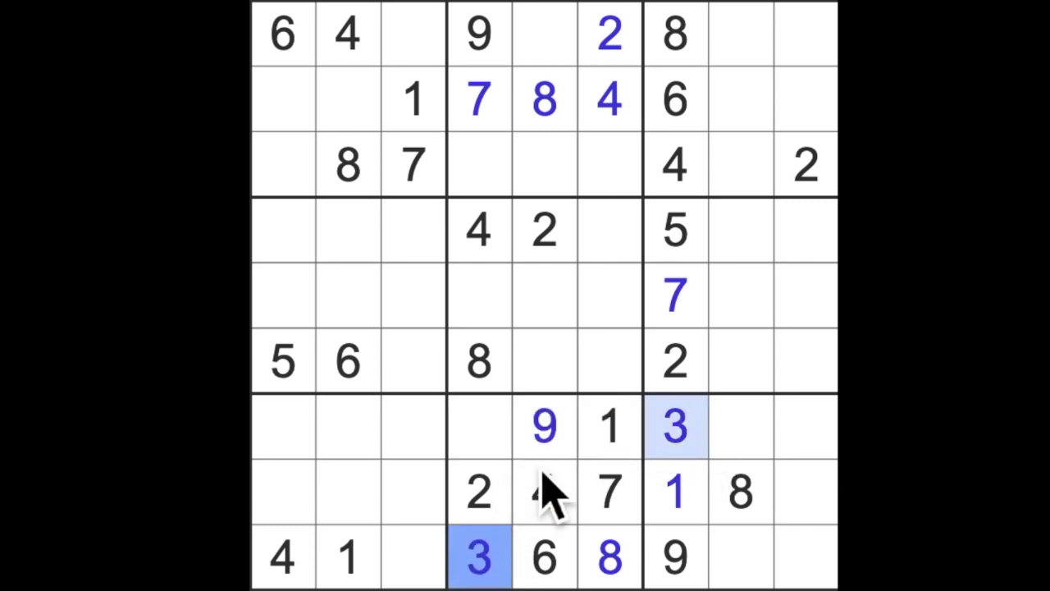
left_click(496, 447)
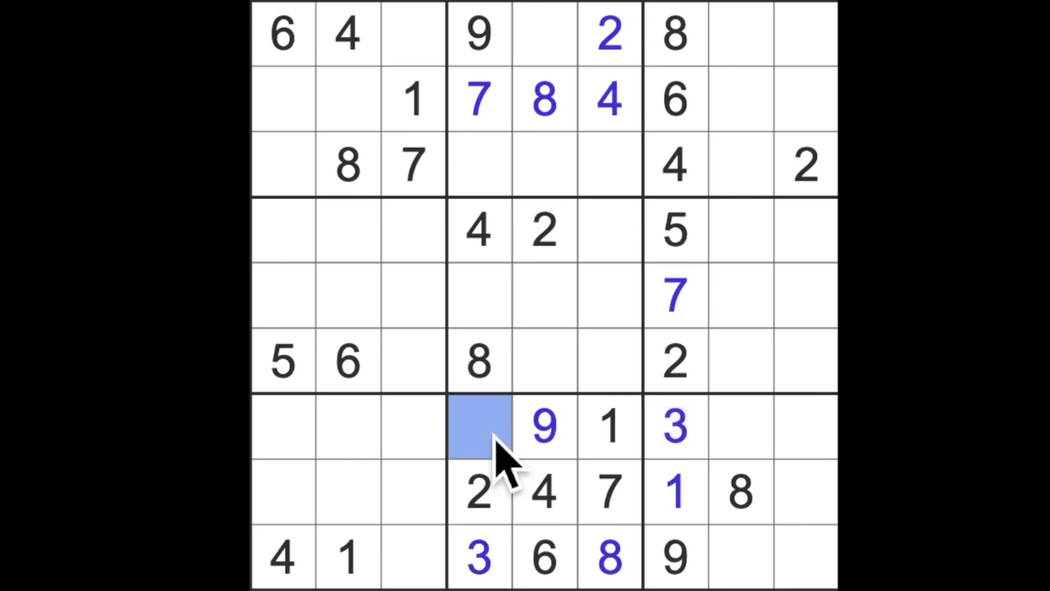
key("5")
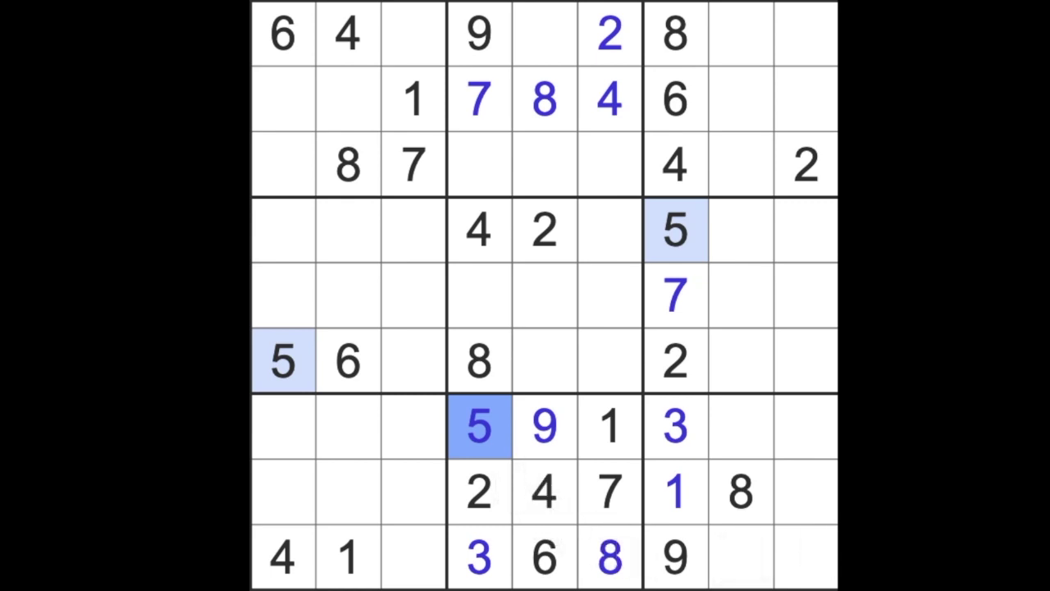
Select row 9's empty cells: column 3 and the last two cells
left_click(414, 556)
left_click_drag(741, 556, 808, 566)
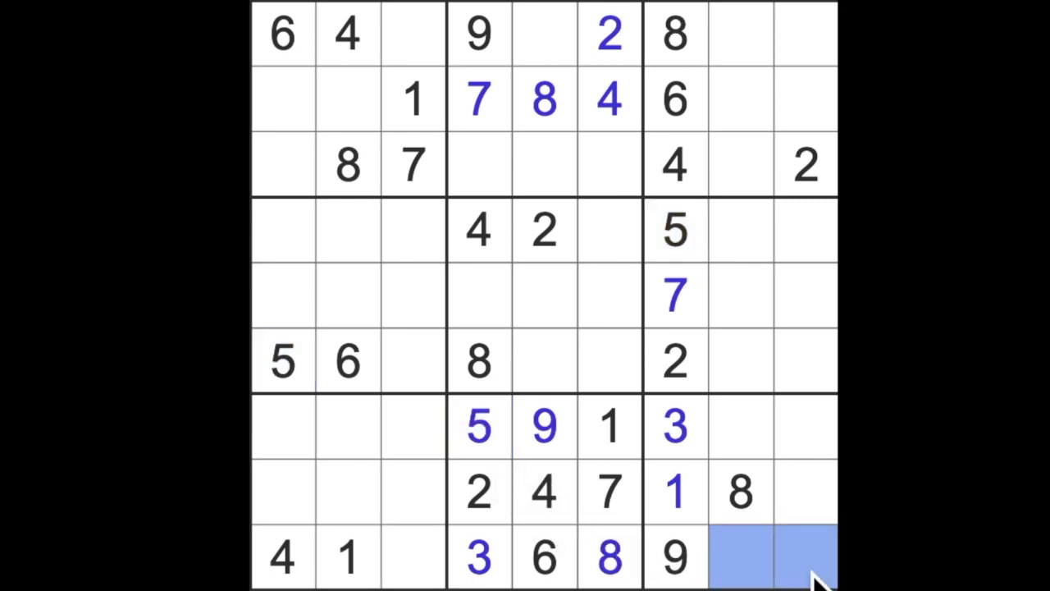
left_click(414, 556, "ctrl")
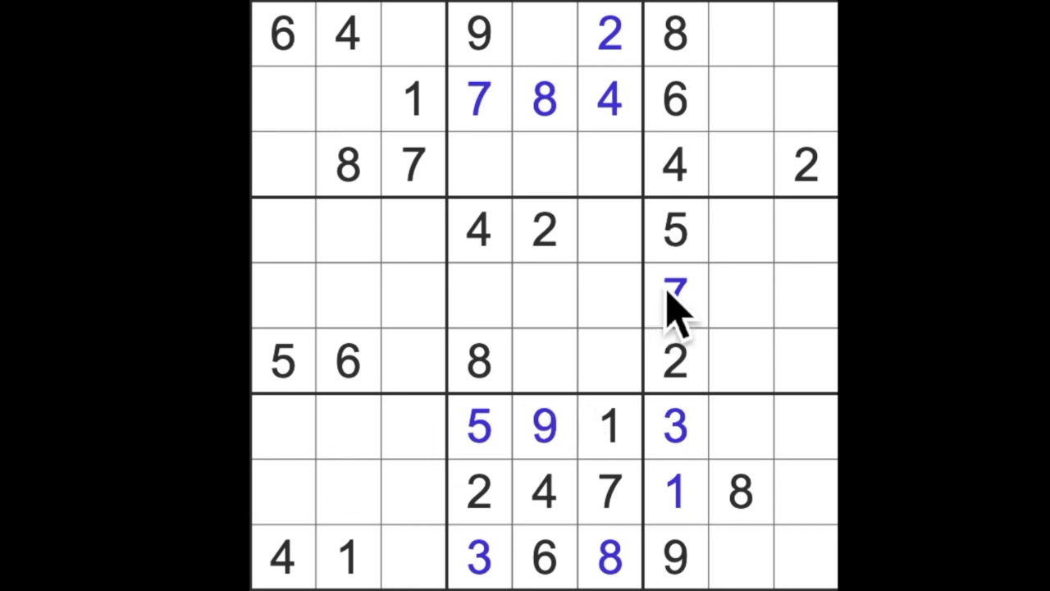
left_click_drag(674, 296, 297, 315)
left_click_drag(413, 164, 414, 361)
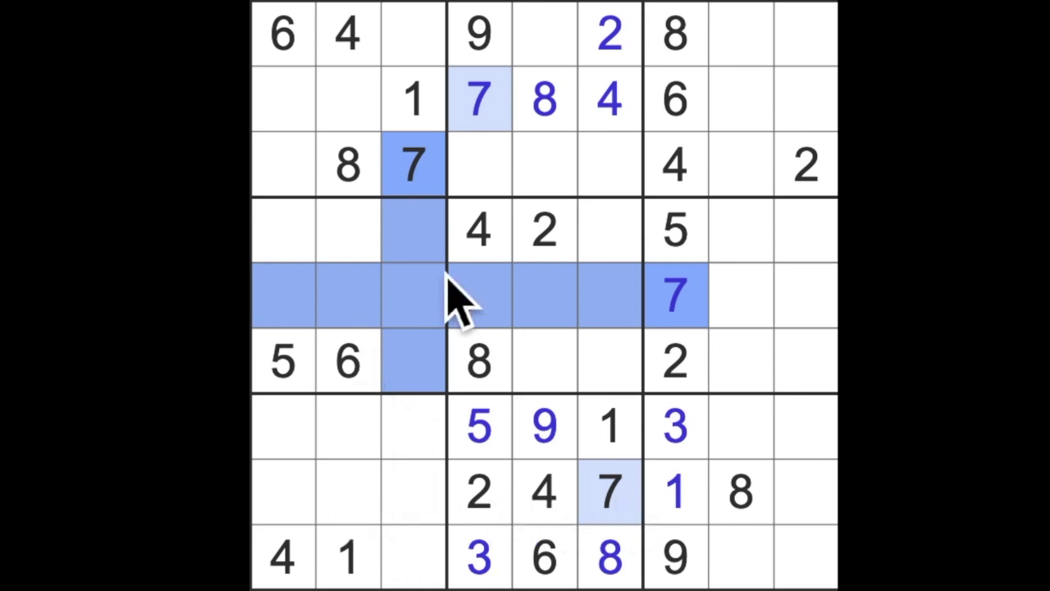
left_click(284, 238)
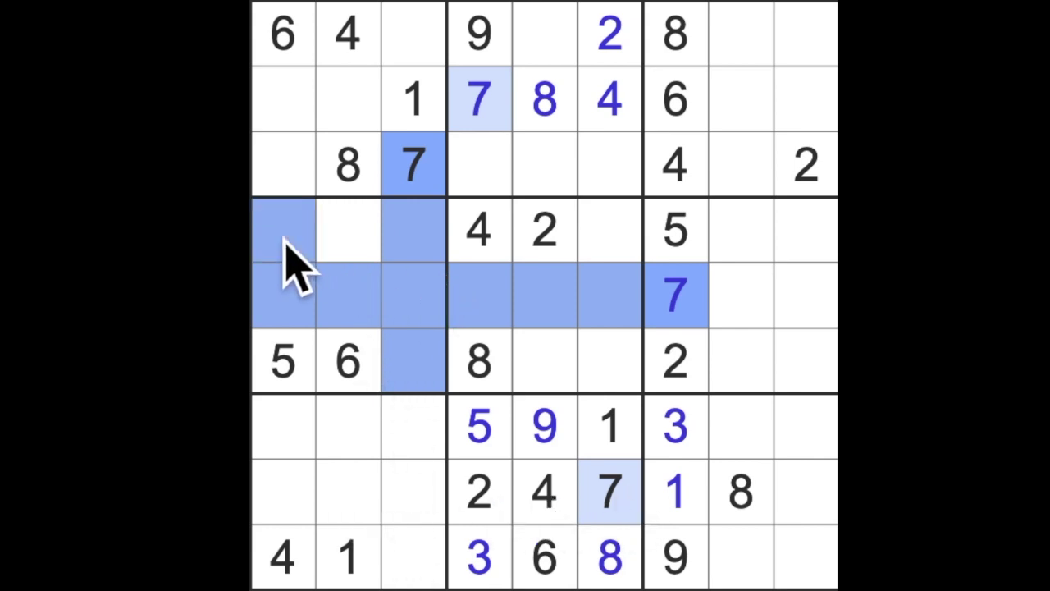
left_click_drag(284, 246, 632, 246)
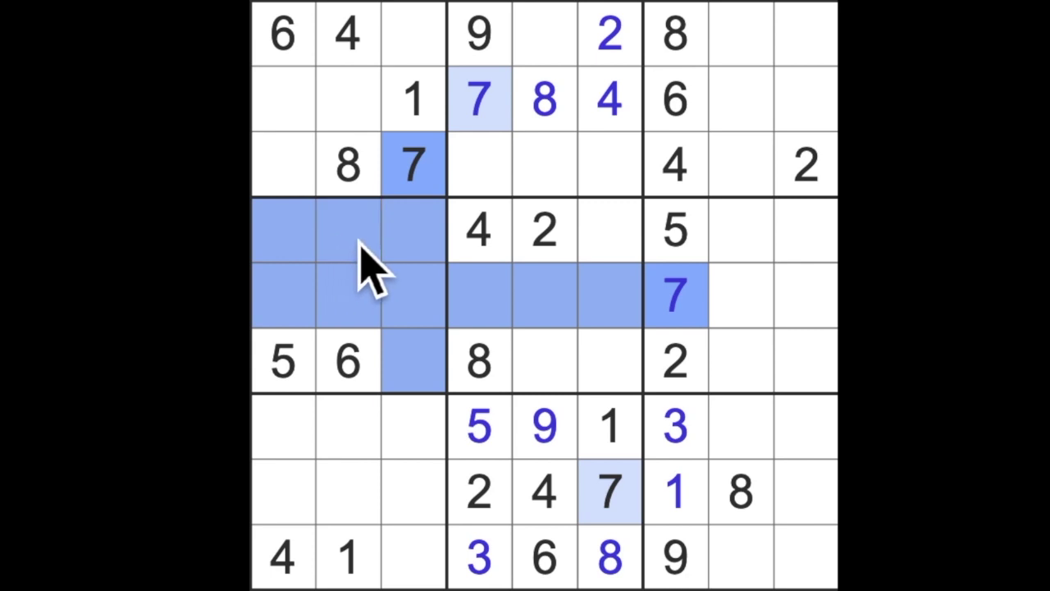
left_click_drag(611, 492, 616, 370)
left_click(565, 386)
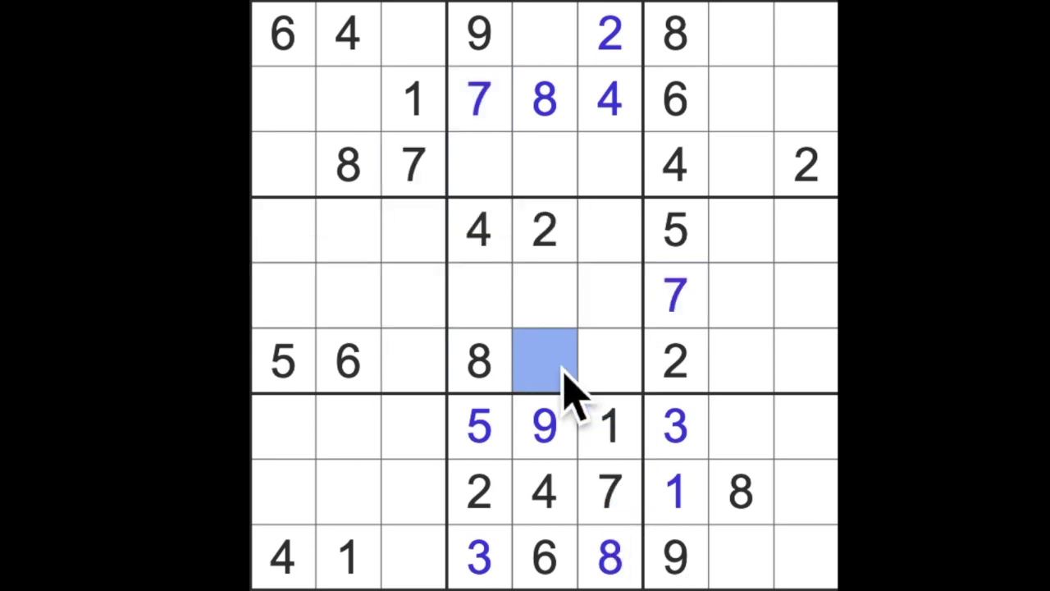
type("7")
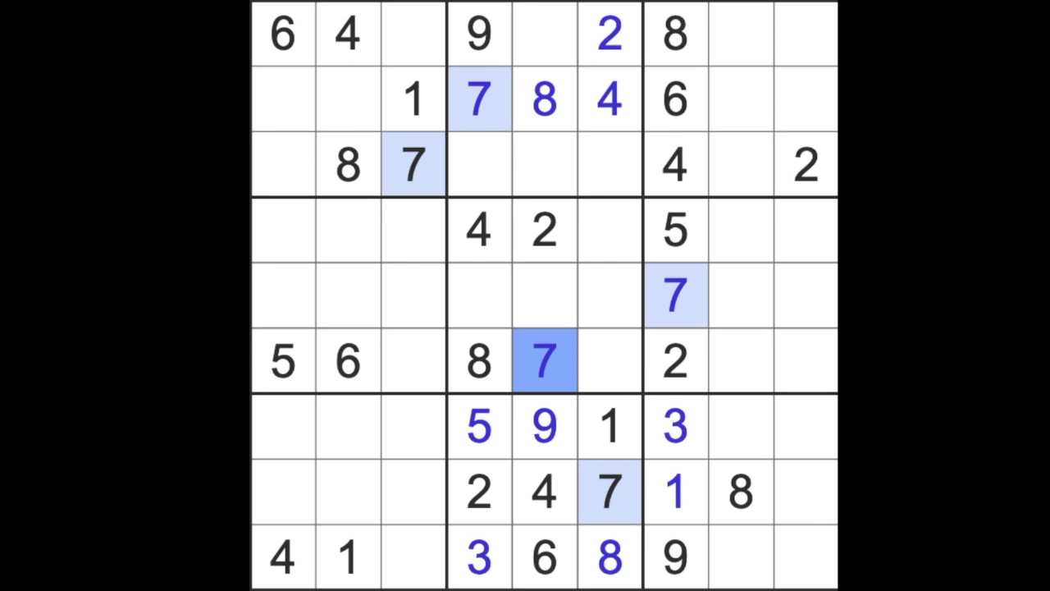
left_click(689, 328)
left_click(624, 508)
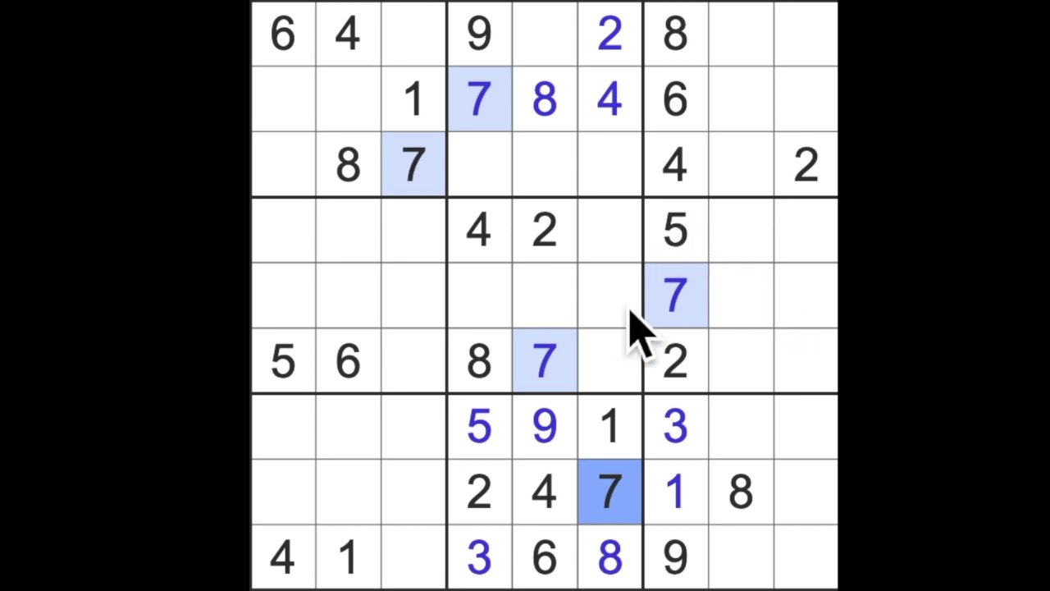
Trace column 6, row 5 and columns 2–3, then place a 1 at row 4, column 1
left_click_drag(492, 304, 557, 320)
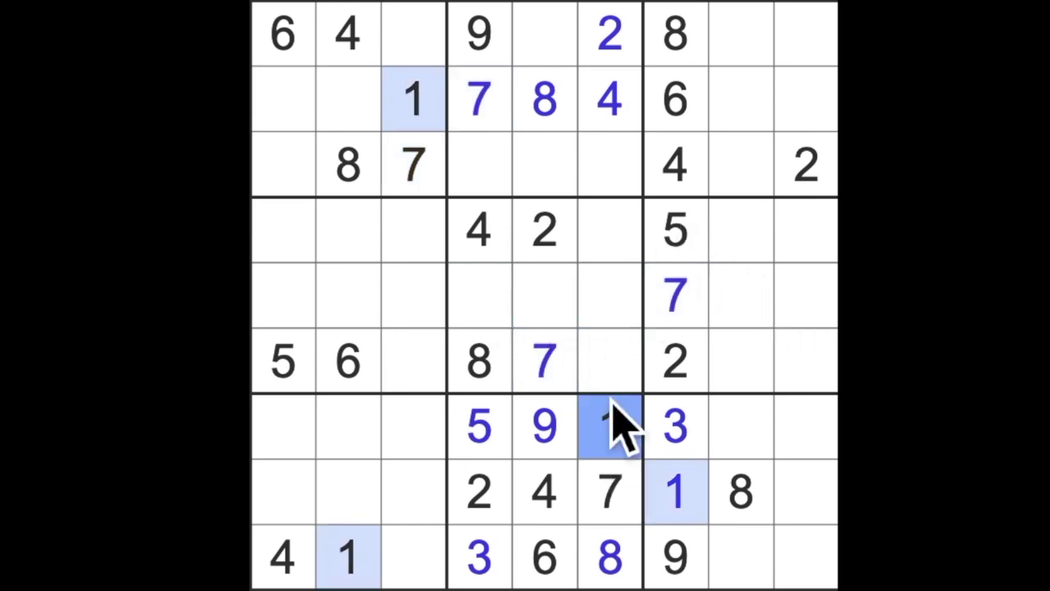
left_click_drag(613, 427, 613, 229)
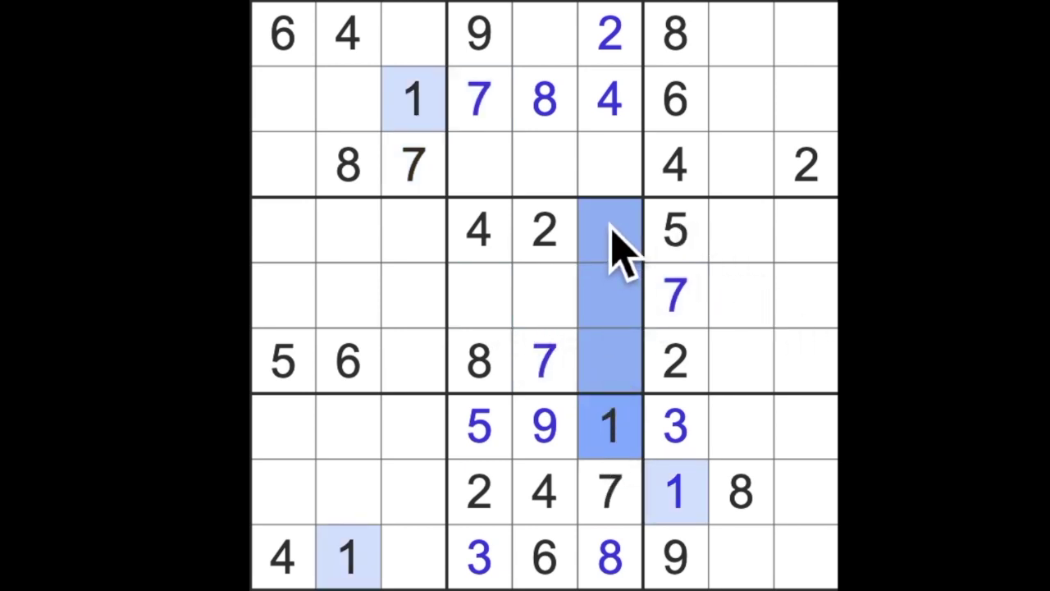
left_click(551, 305)
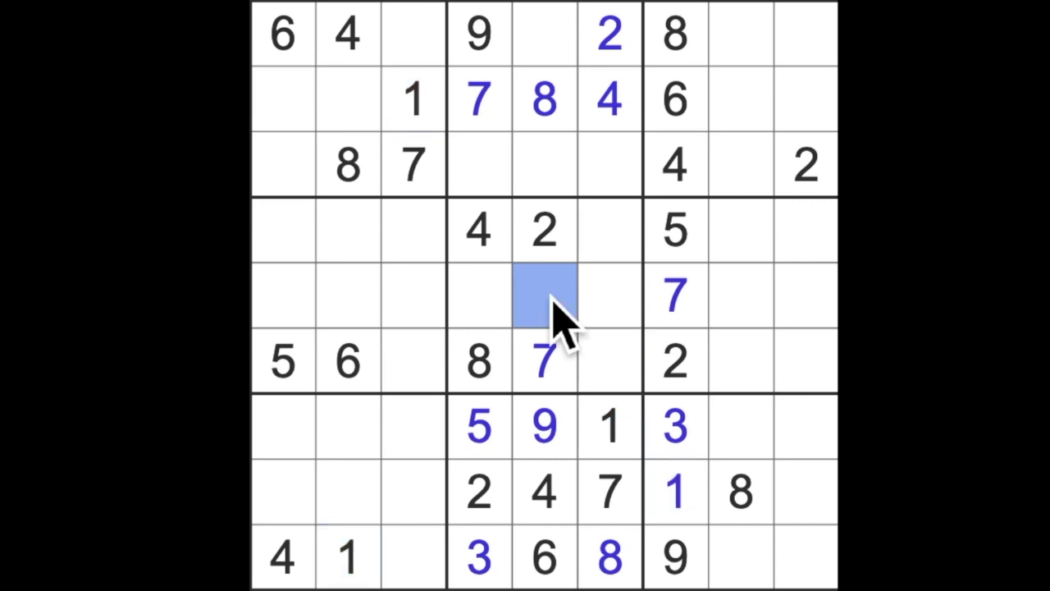
left_click_drag(551, 296, 283, 295)
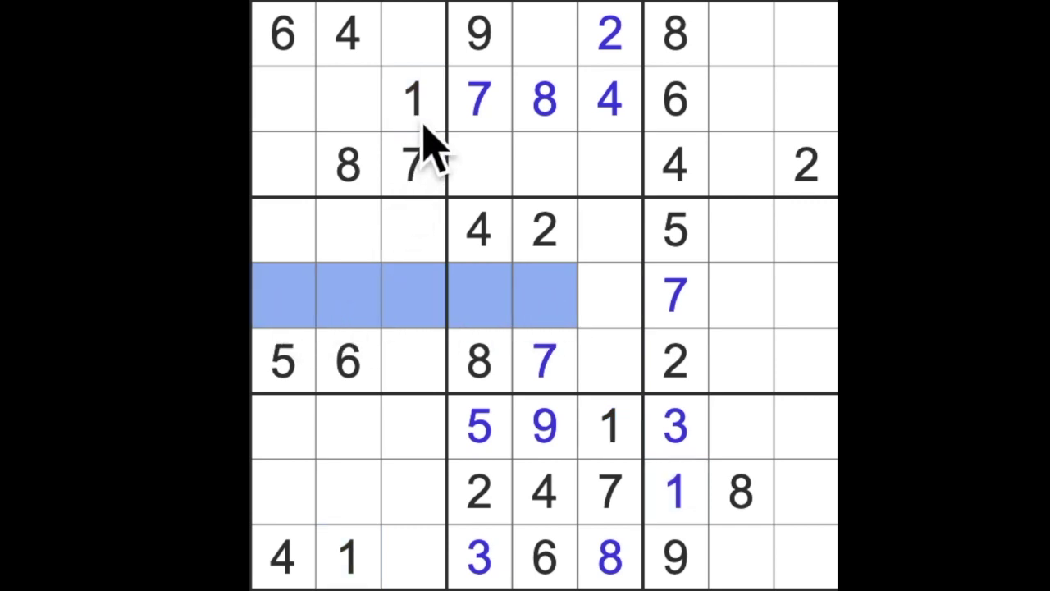
left_click_drag(414, 98, 415, 361)
left_click_drag(348, 549, 348, 230)
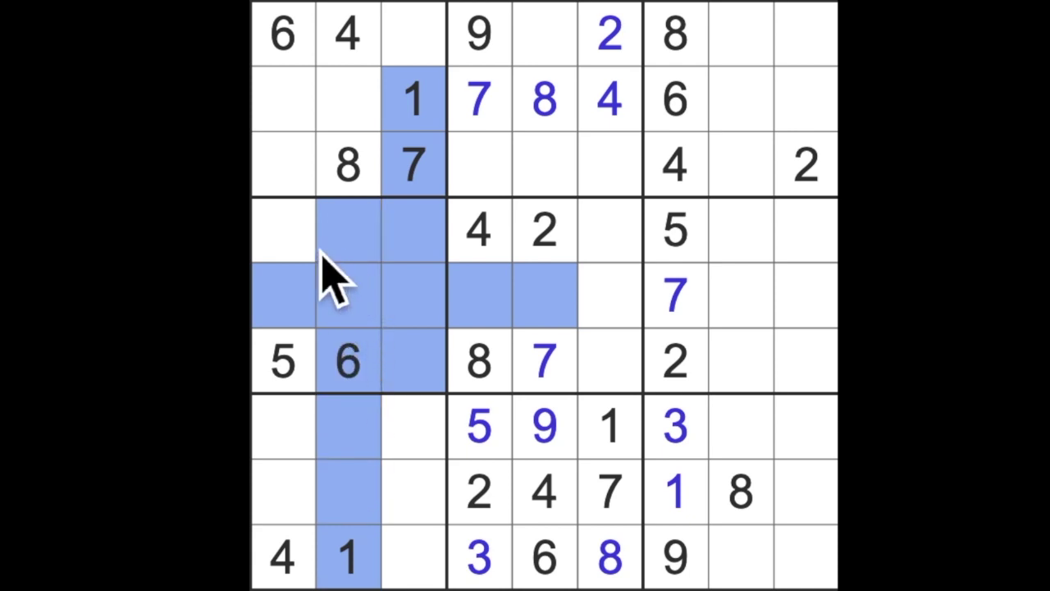
left_click(283, 229)
type("1")
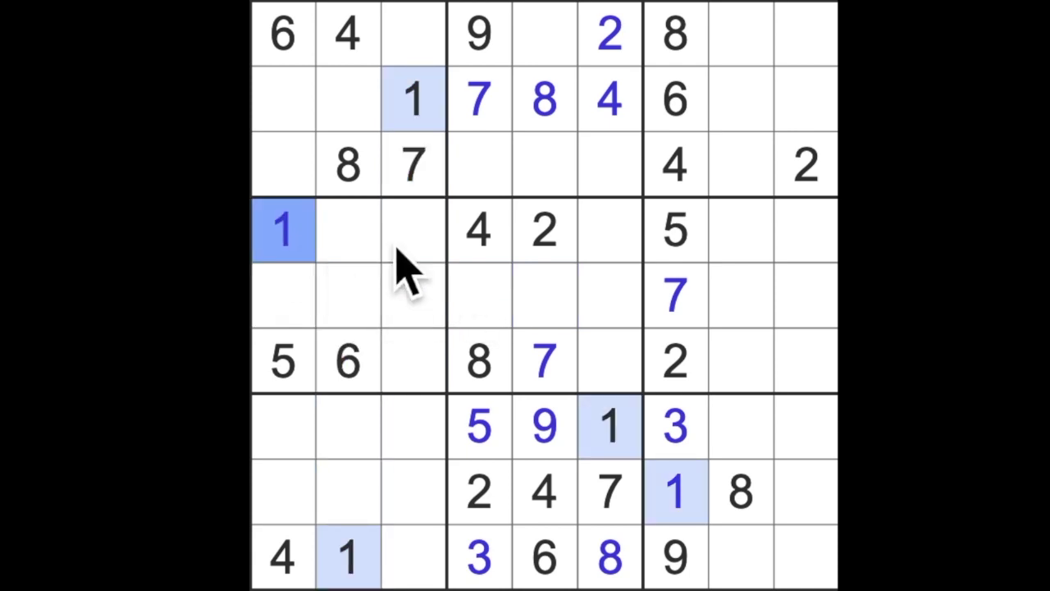
Trace row 5, row 6 and column 3, then place a 7 at row 4, column 2
left_click_drag(707, 312, 283, 312)
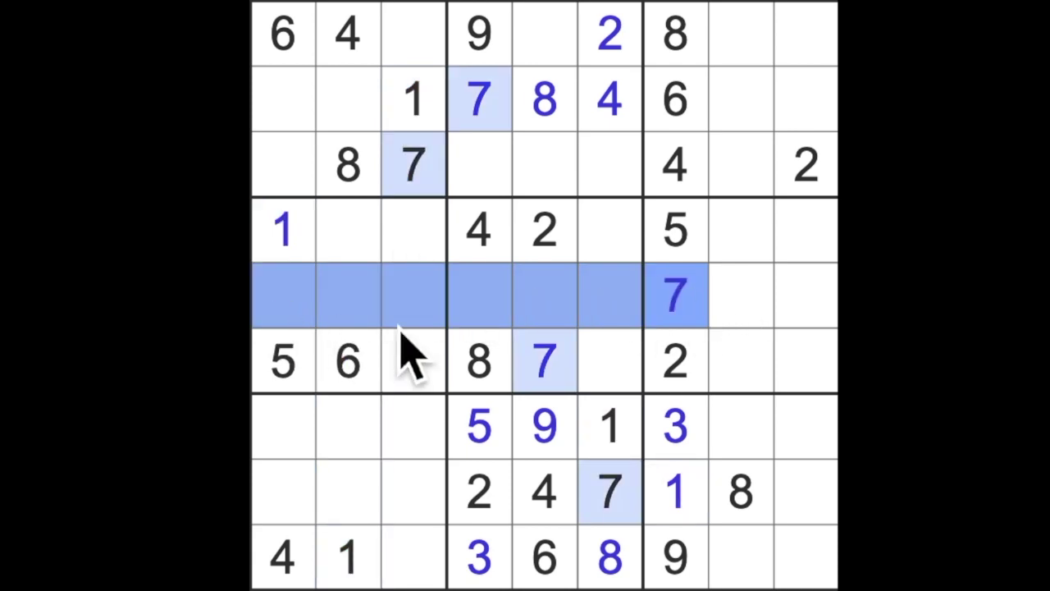
left_click_drag(545, 361, 414, 361)
left_click_drag(414, 172, 435, 275)
left_click(349, 246)
type("7")
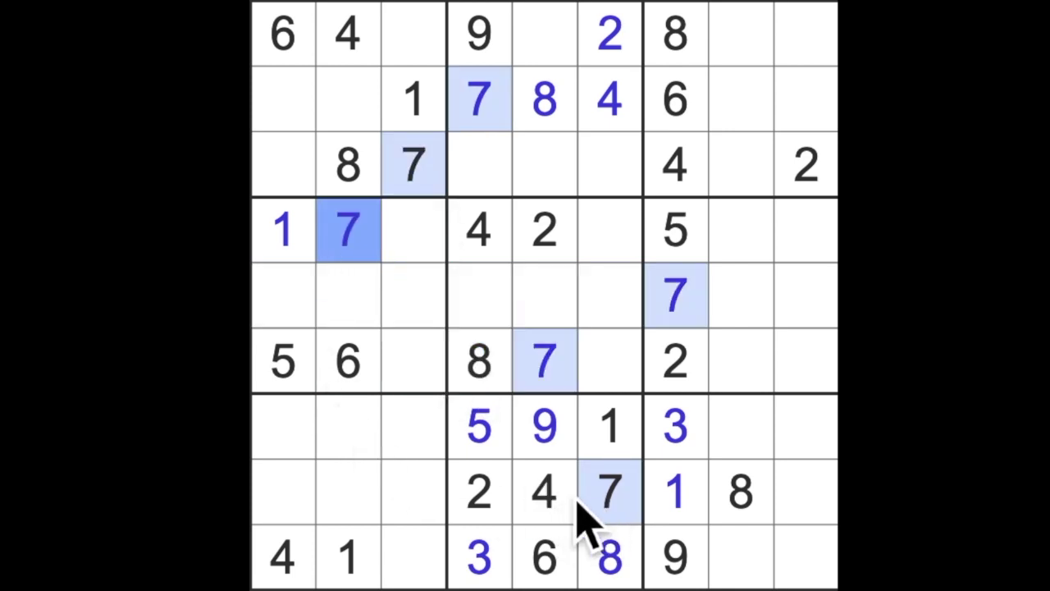
Trace columns 2–3 and row 8, then place a 7 at row 7, column 1
left_click_drag(412, 168, 412, 557)
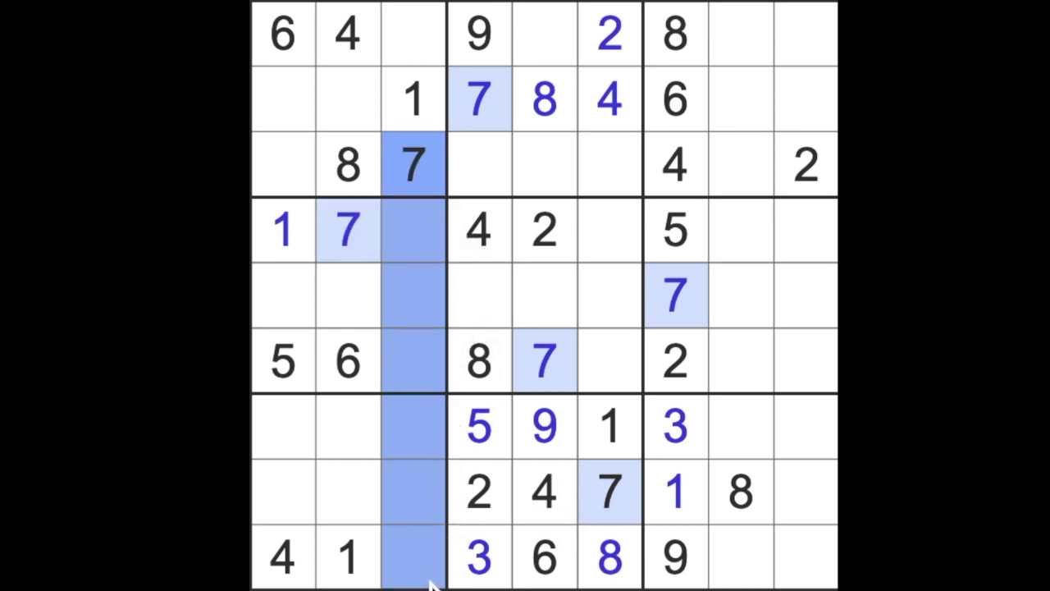
left_click_drag(349, 283, 386, 549)
left_click_drag(631, 509, 305, 480)
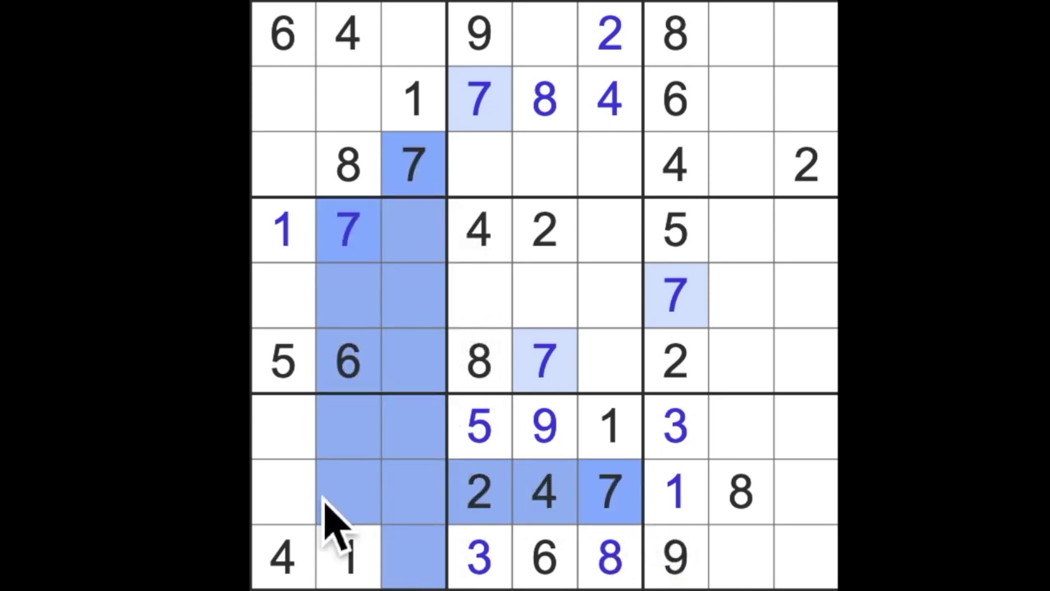
left_click(283, 426)
type("7")
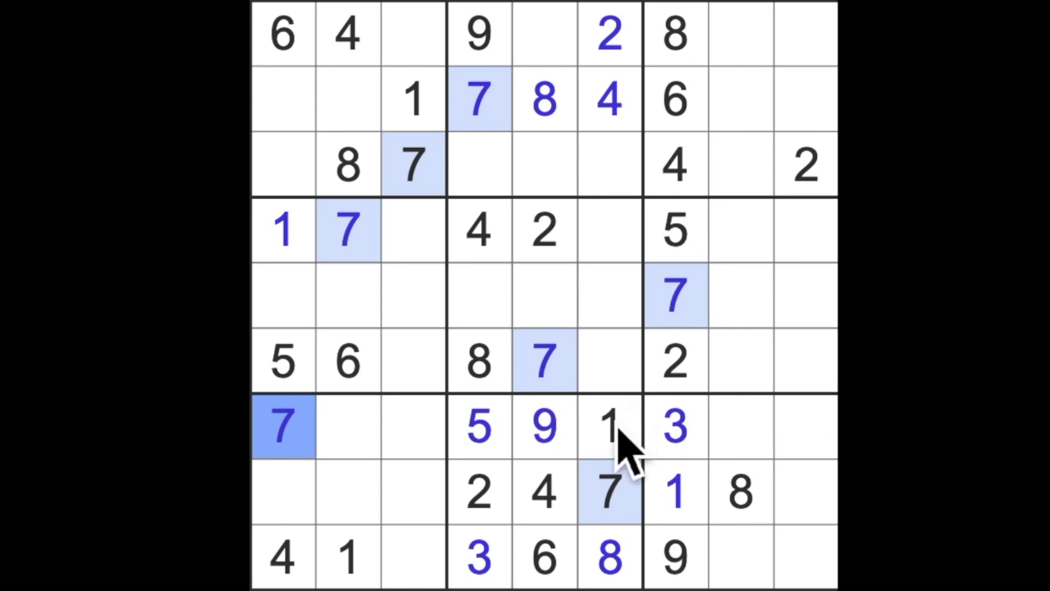
left_click_drag(611, 425, 611, 234)
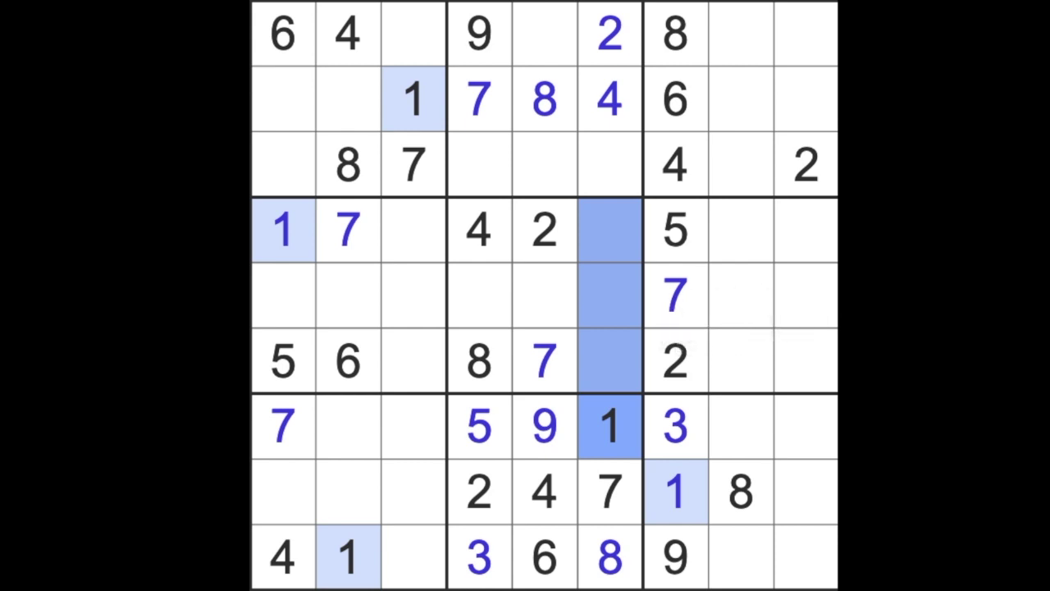
left_click(805, 296)
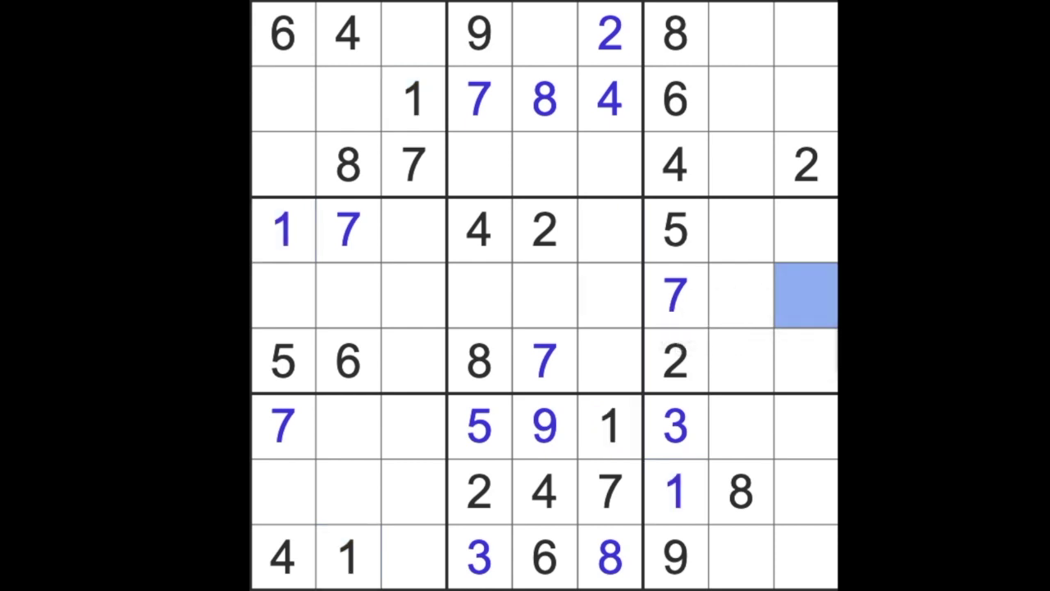
key("Escape")
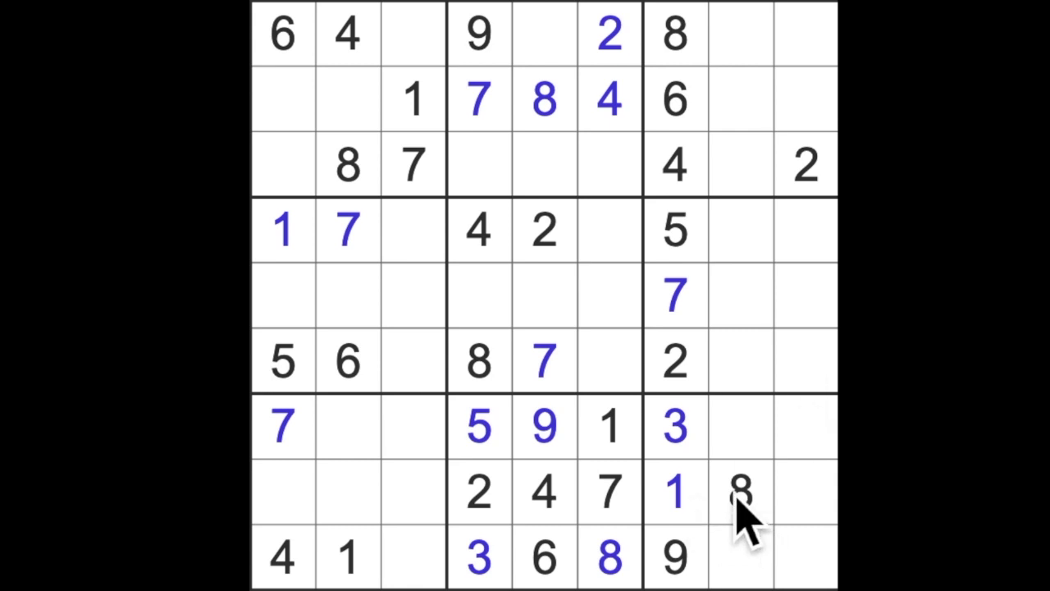
Trace rows 8–9 and column 2, then place an 8 at row 7, column 3
left_click_drag(740, 490, 283, 504)
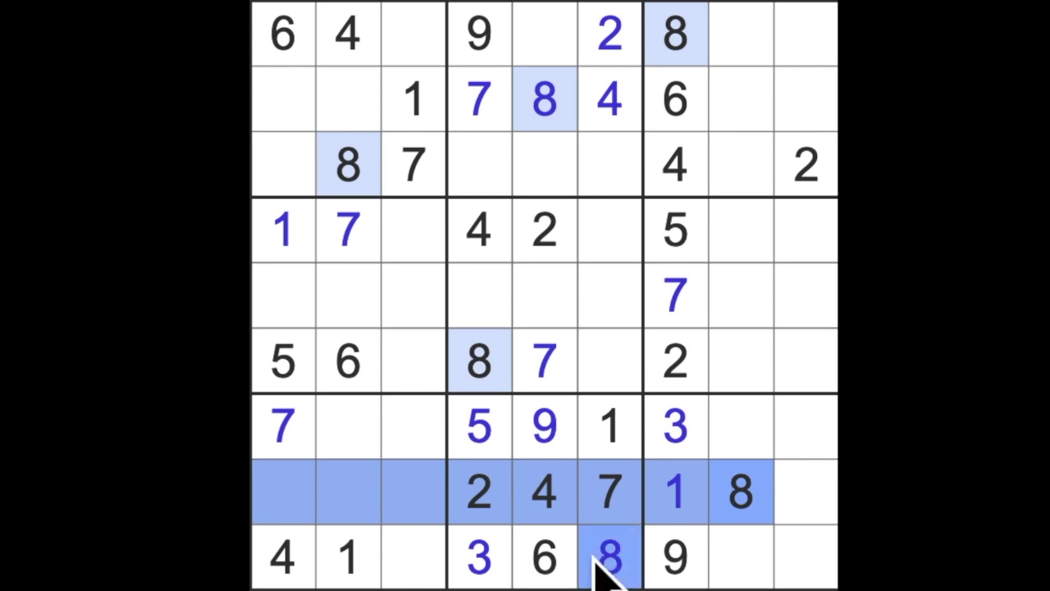
left_click_drag(609, 558, 412, 559)
left_click_drag(348, 177, 348, 492)
left_click(414, 431)
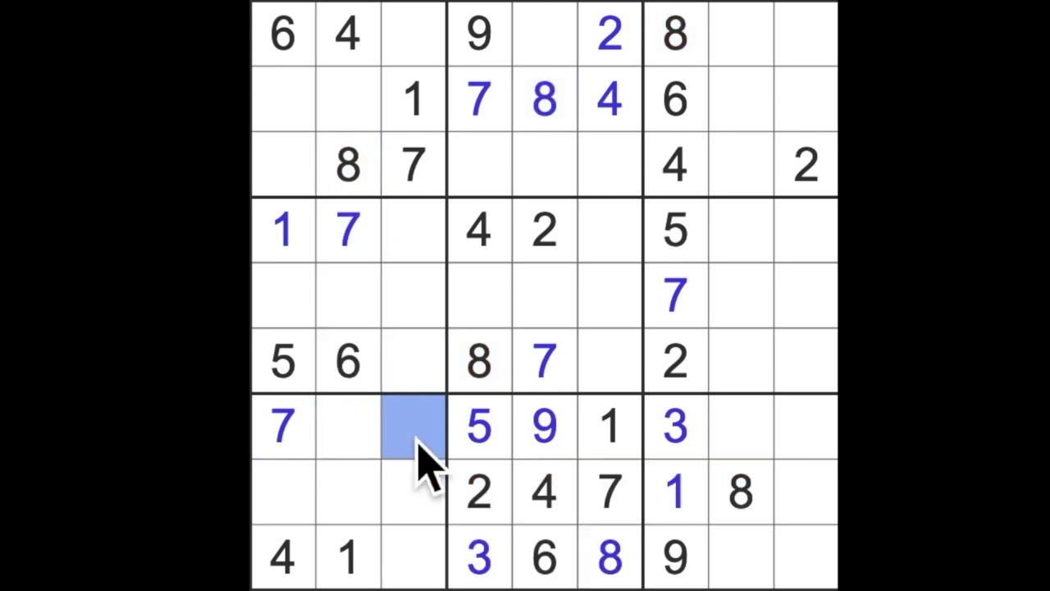
type("8")
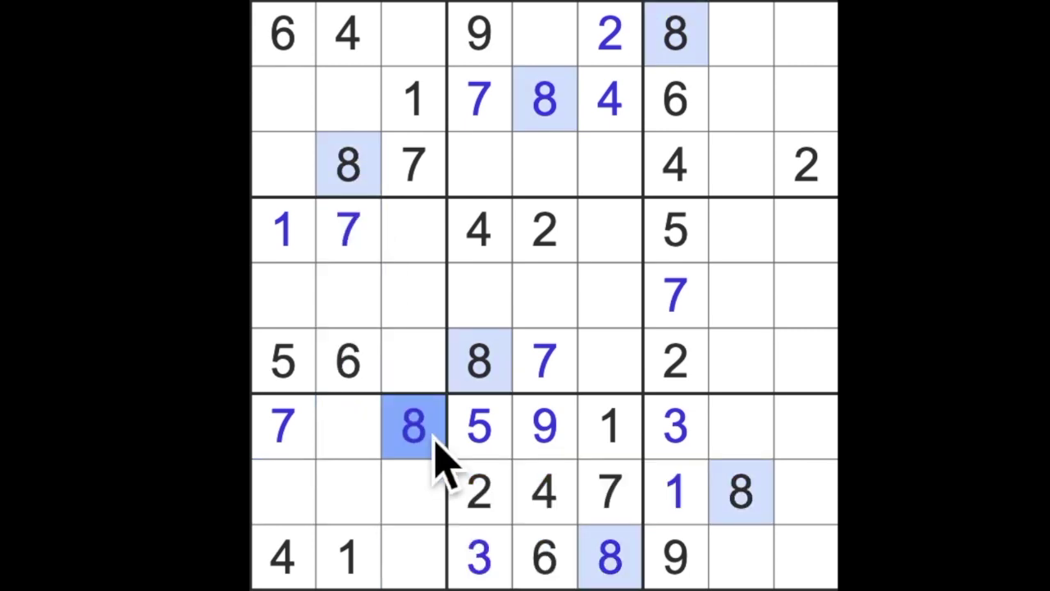
Place an 8 at row 5, column 1 after tracing columns 2 and 3
left_click_drag(414, 356, 414, 168)
left_click_drag(349, 168, 348, 299)
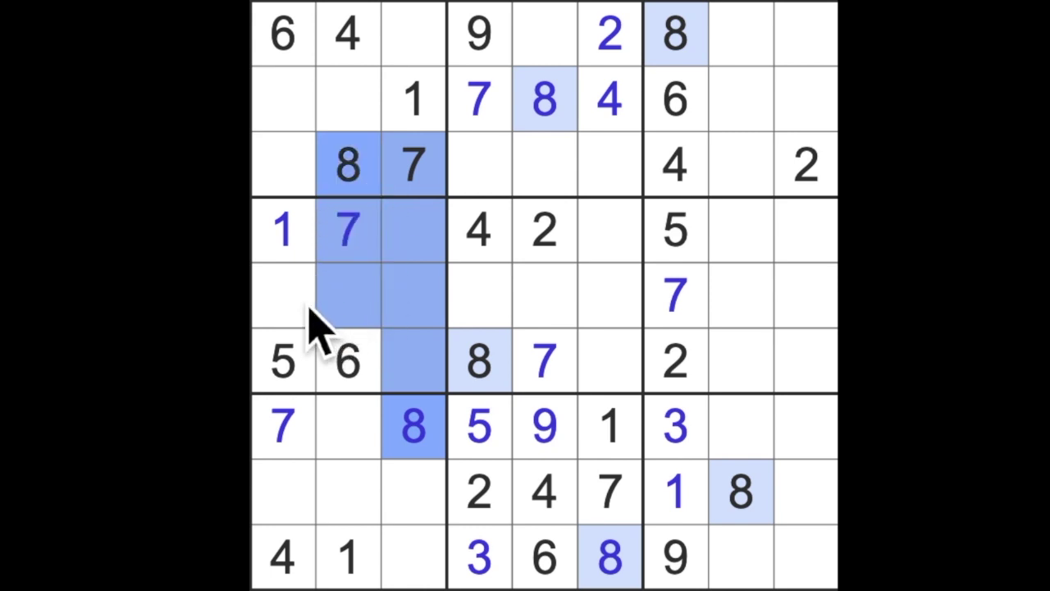
left_click(283, 295)
type("8")
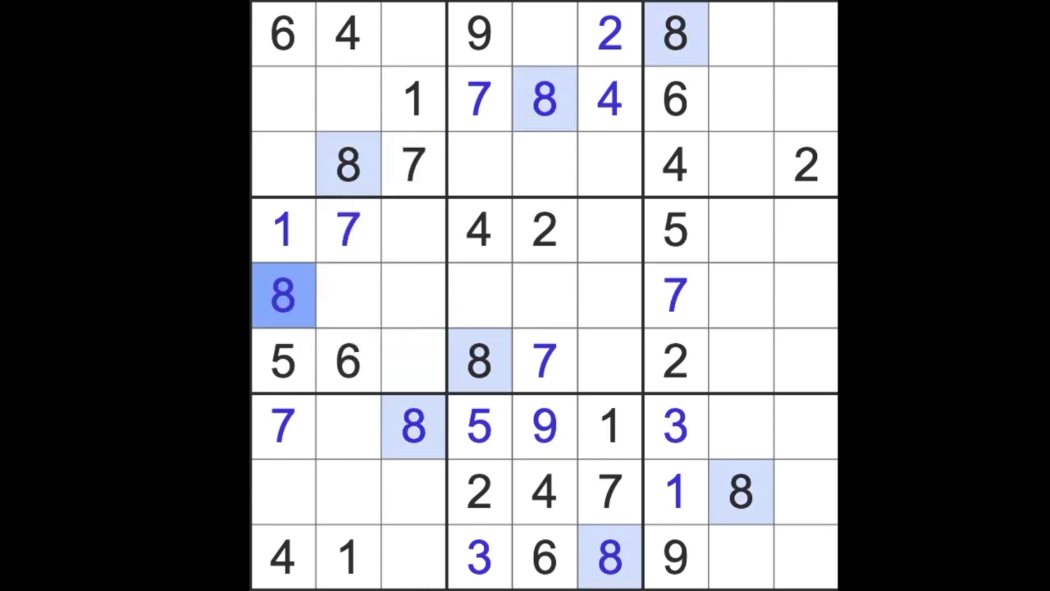
Trace rows 5–6 and column 8, then place an 8 at row 4, column 9
left_click_drag(348, 295, 808, 295)
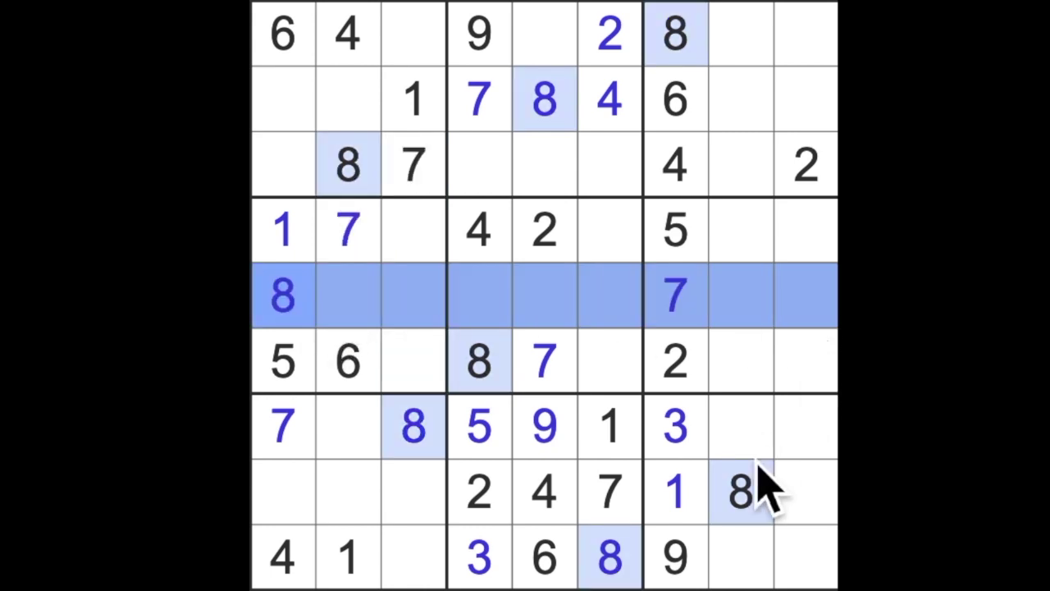
left_click_drag(742, 492, 742, 352)
left_click_drag(742, 295, 742, 165)
left_click_drag(480, 361, 807, 361)
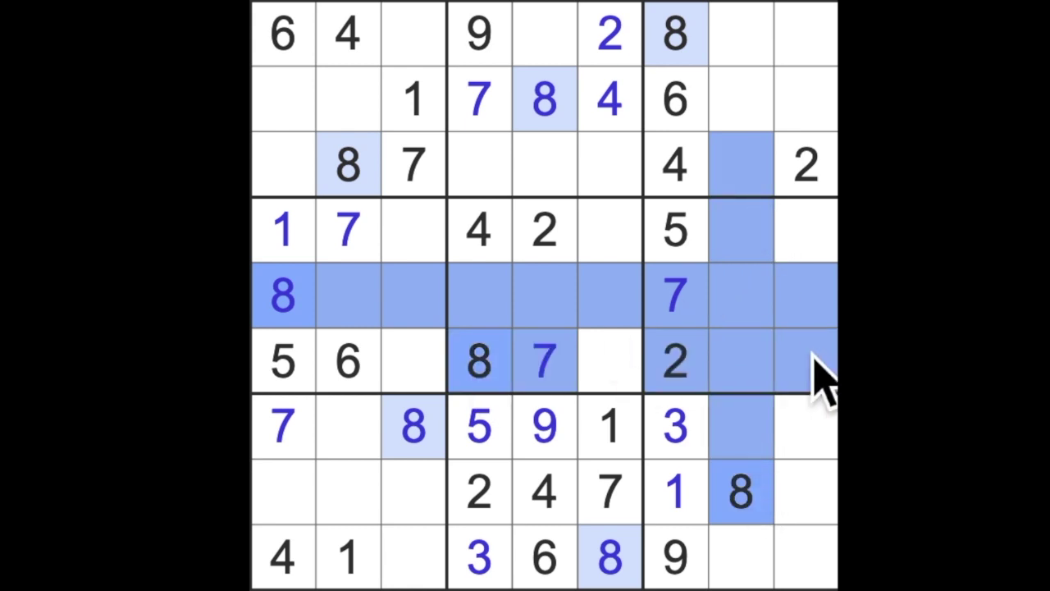
left_click(808, 233)
type("8")
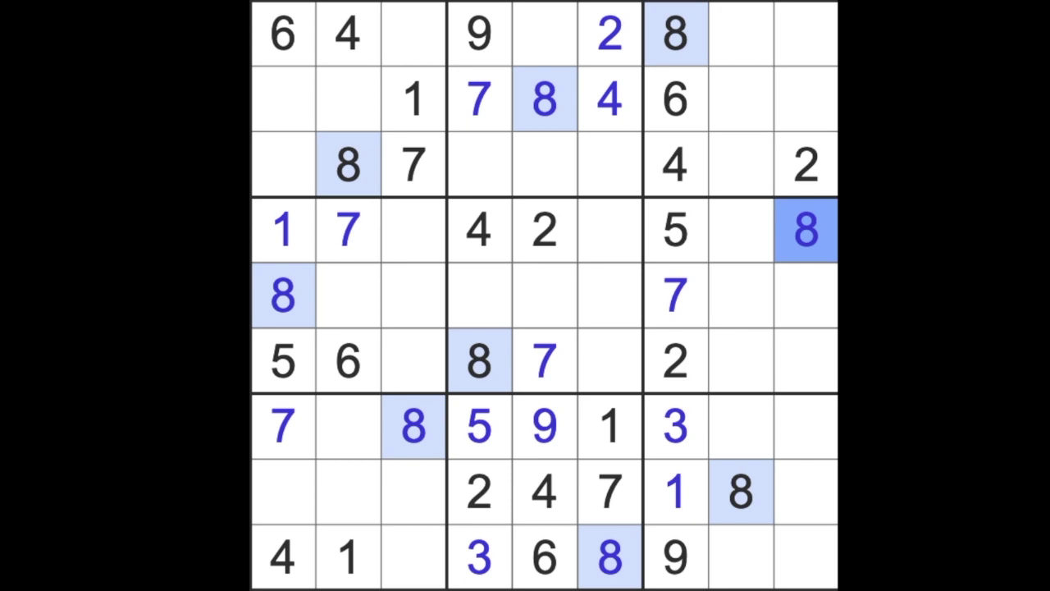
Trace row 8 and mark the empty cells at row 7, column 2 and row 9, column 3
left_click_drag(479, 492, 286, 496)
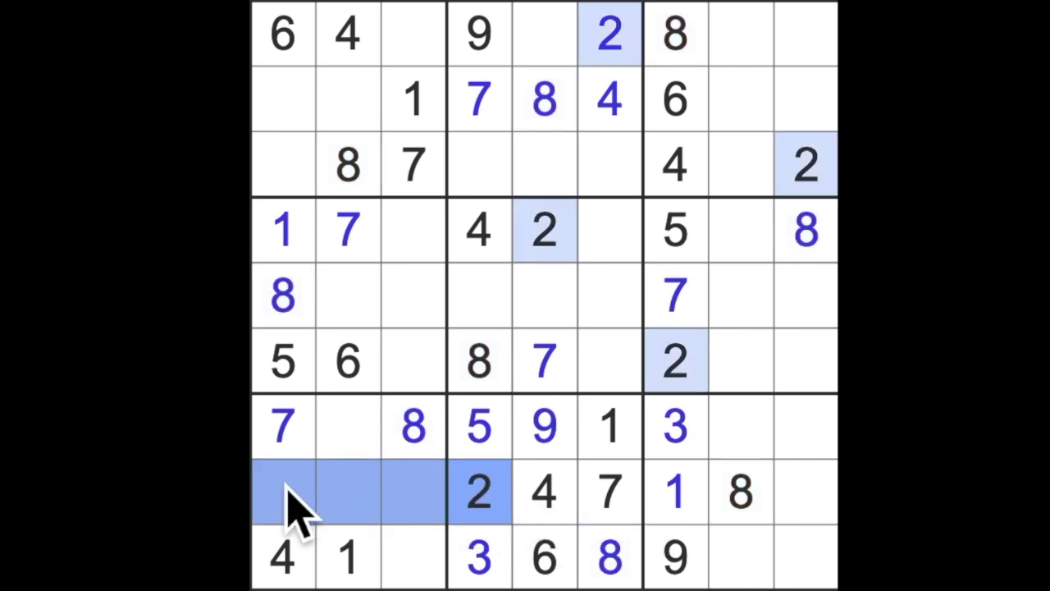
left_click(349, 424)
left_click(415, 557, "ctrl")
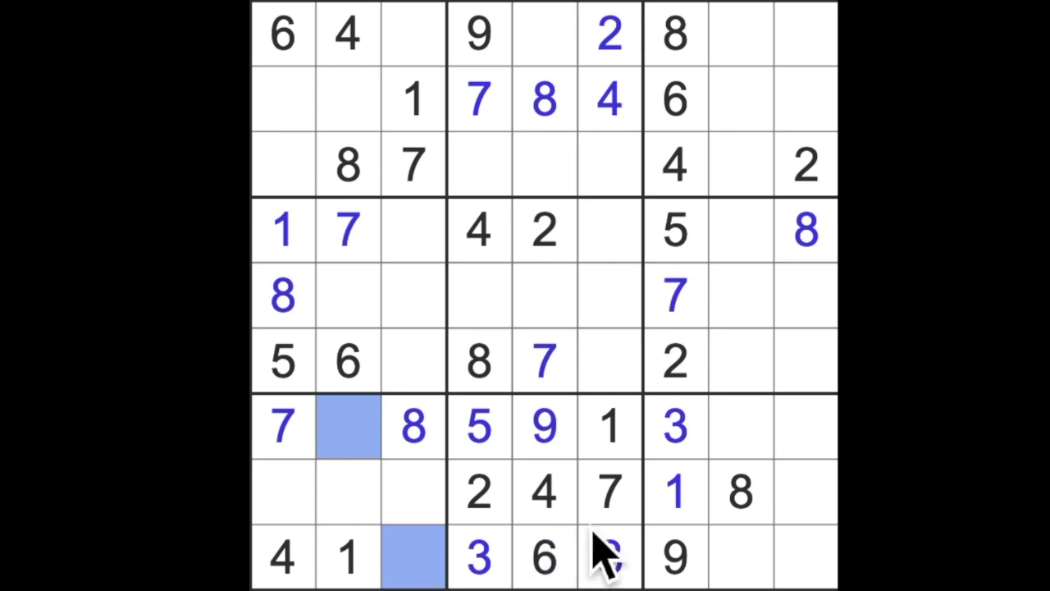
left_click_drag(545, 492, 742, 493)
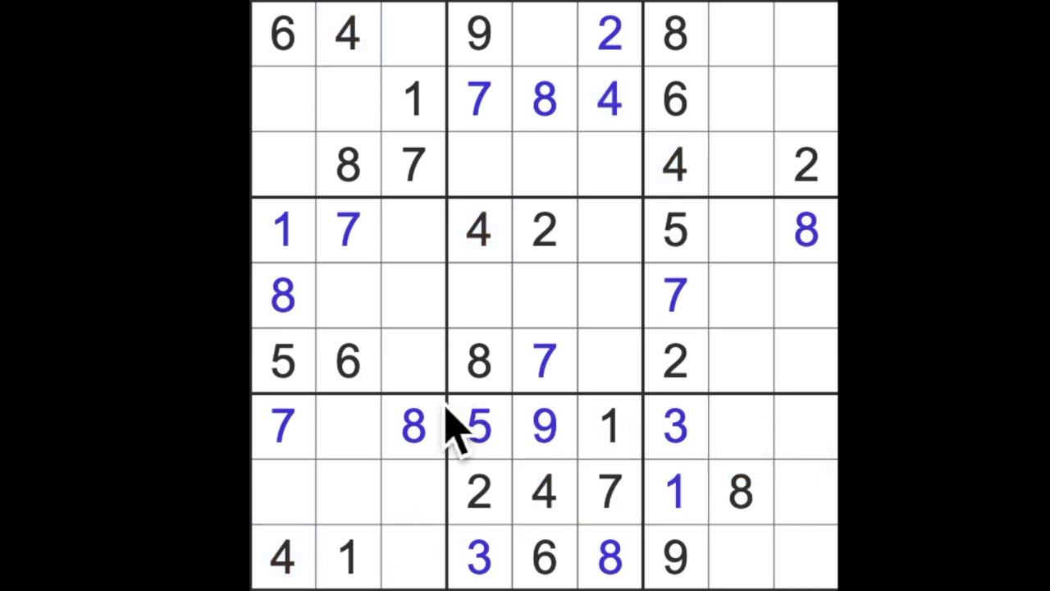
Highlight the 6s, trace columns 1–2 and row 9, then enter 6 at row 8, column 3
left_click(349, 361)
left_click_drag(349, 365, 365, 505)
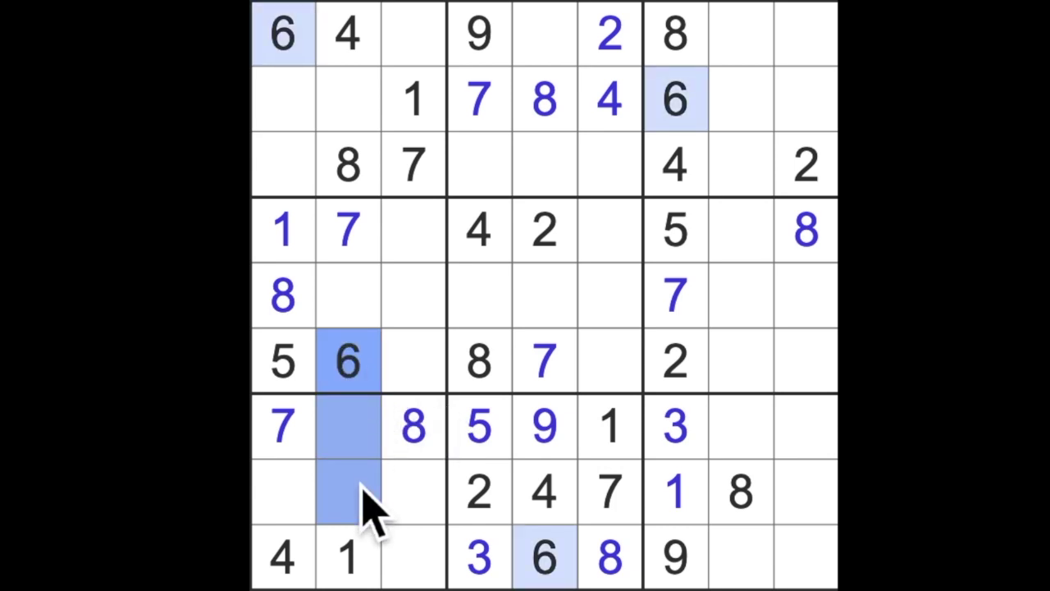
left_click_drag(545, 566, 414, 566)
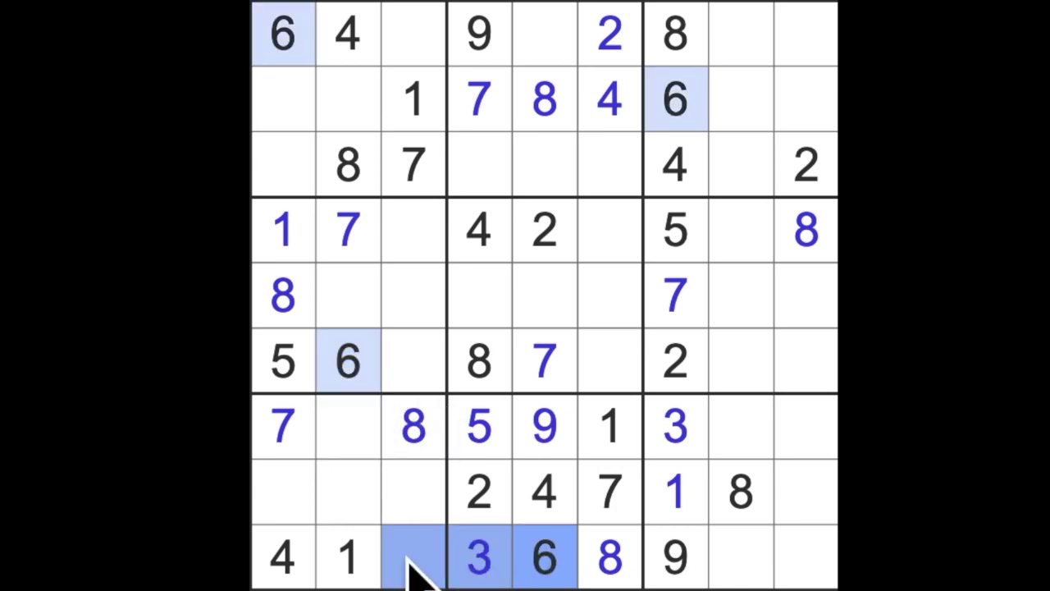
left_click_drag(283, 32, 283, 426)
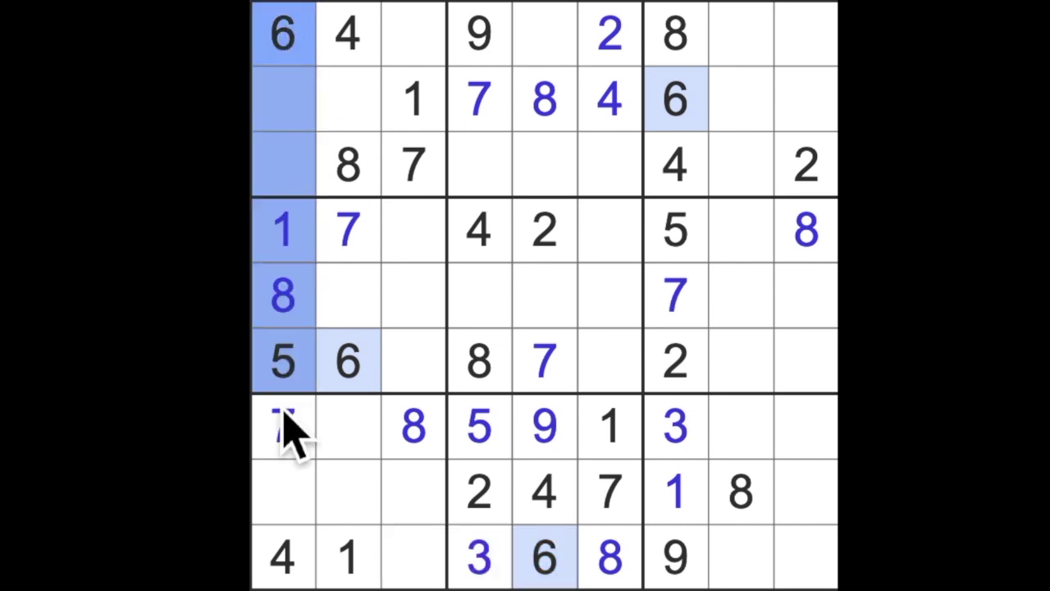
left_click_drag(349, 361, 348, 426)
left_click_drag(480, 566, 545, 566)
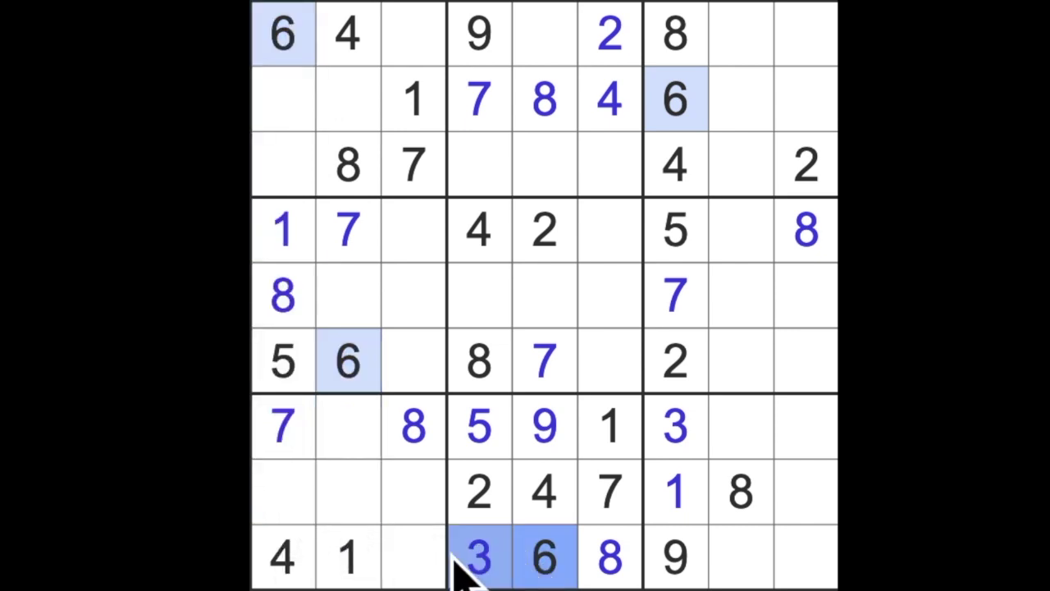
left_click(415, 504)
type("6")
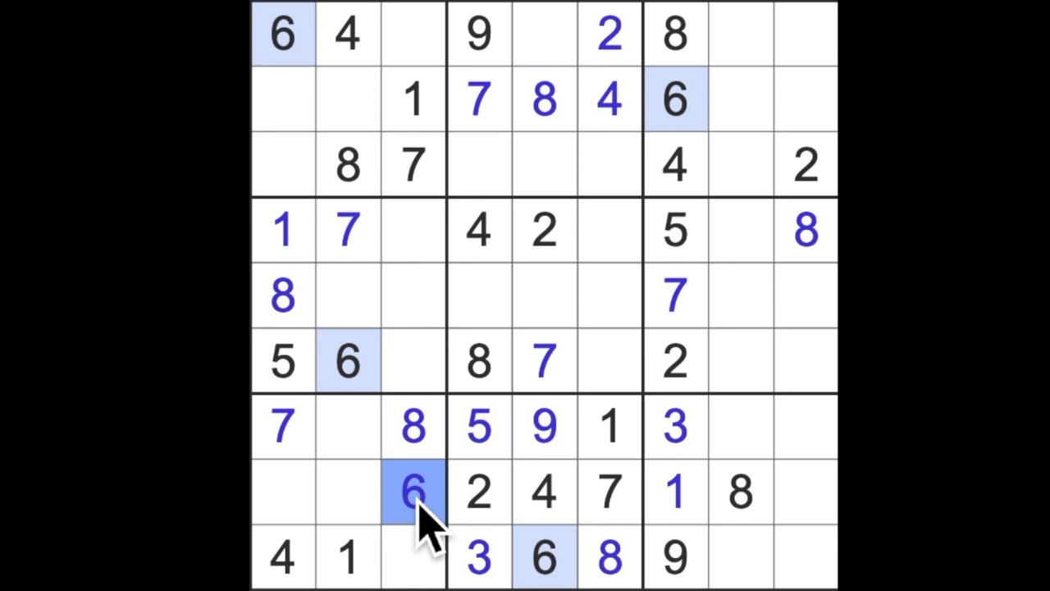
Check row 7 and column 2's 4 and 6, then place a 2 at row 7, column 2
left_click(351, 427)
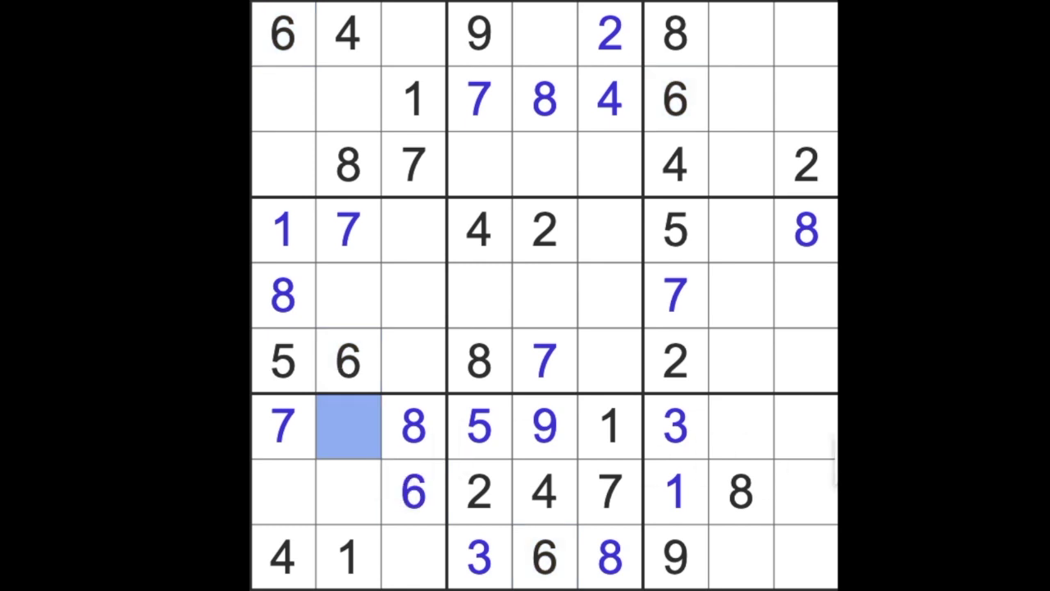
left_click(741, 426, "ctrl")
left_click(805, 426, "ctrl")
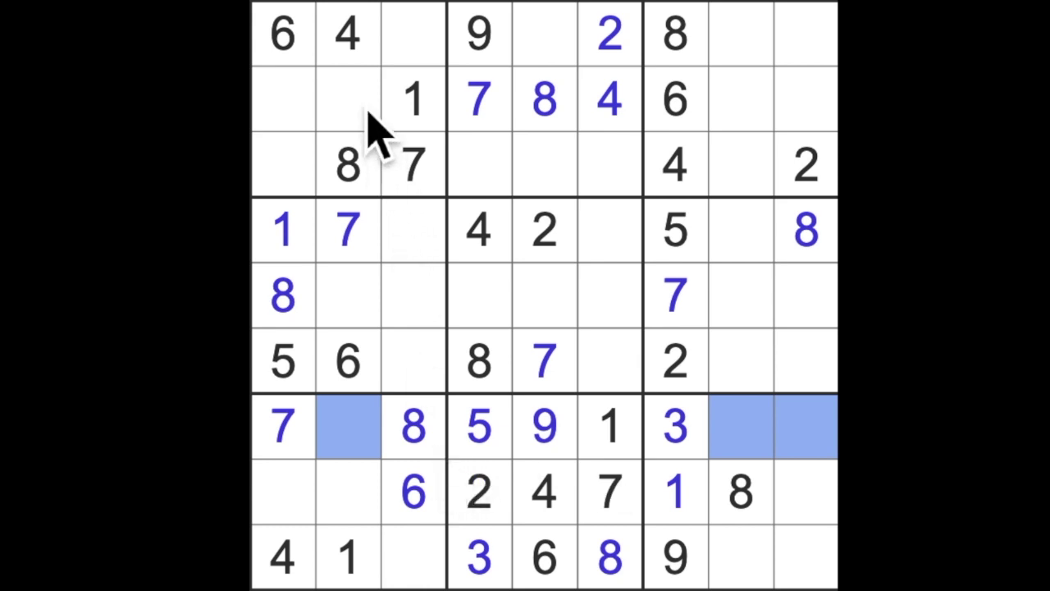
left_click(365, 57, "ctrl")
left_click(348, 365, "ctrl")
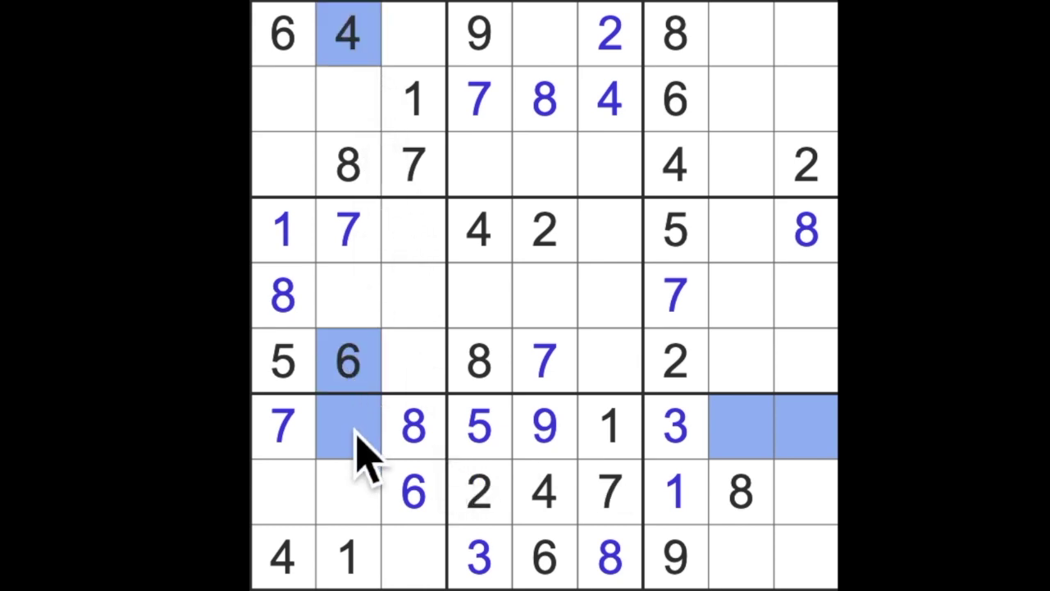
left_click(355, 433)
type("2")
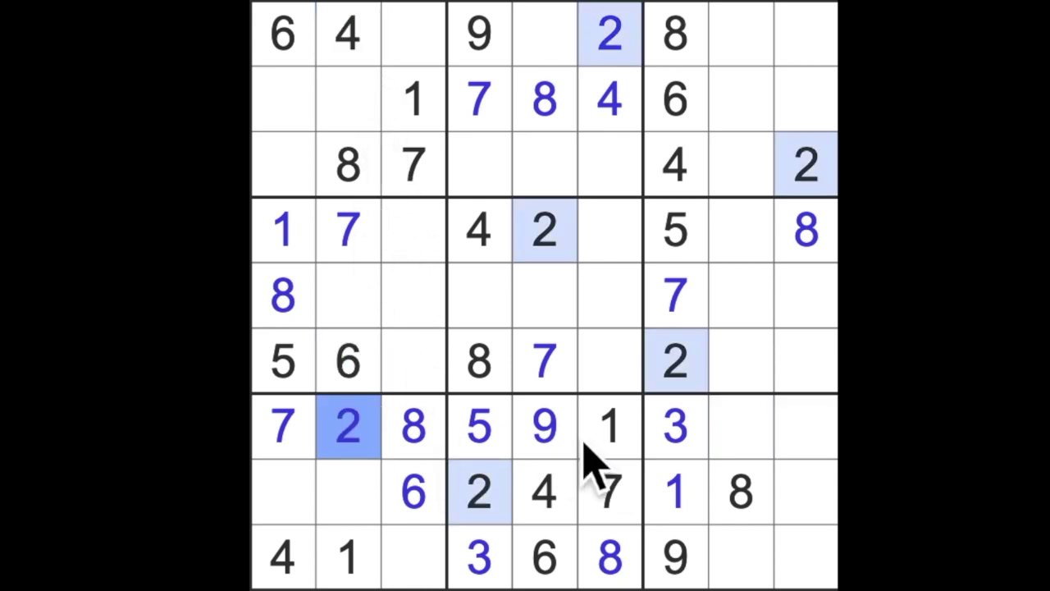
Check rows 7 and 9 and column 9, then place a 2 at row 9, column 8
left_click_drag(742, 426, 808, 427)
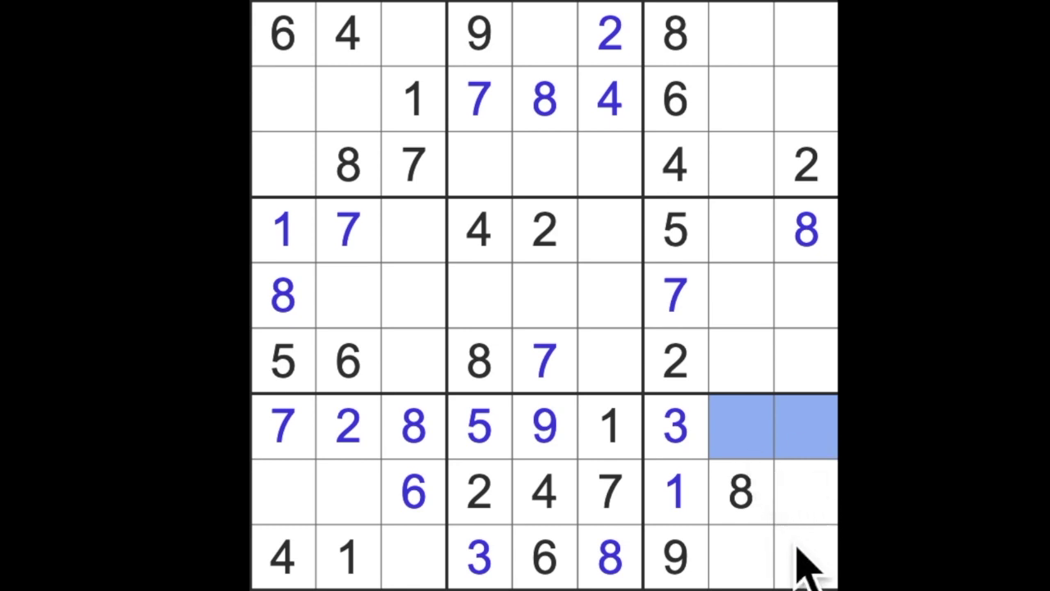
left_click_drag(742, 556, 824, 566)
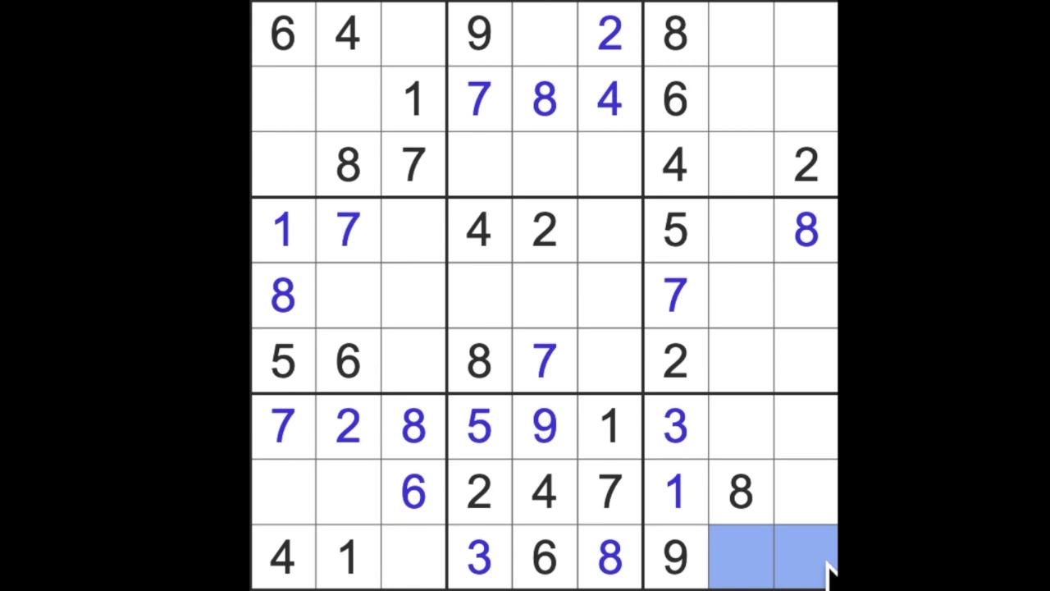
left_click_drag(805, 164, 824, 561)
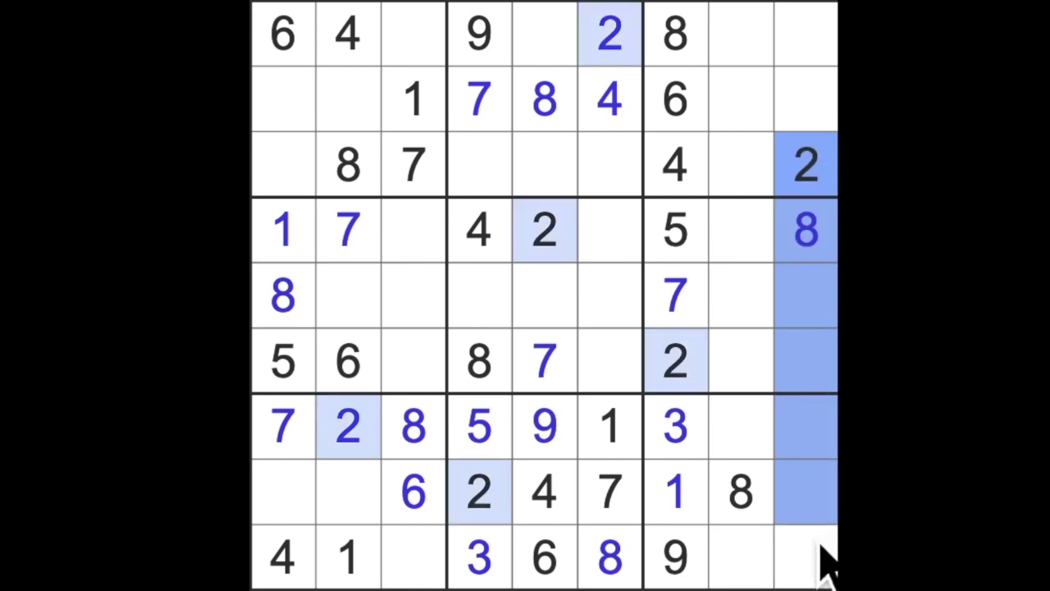
left_click_drag(415, 443, 735, 443)
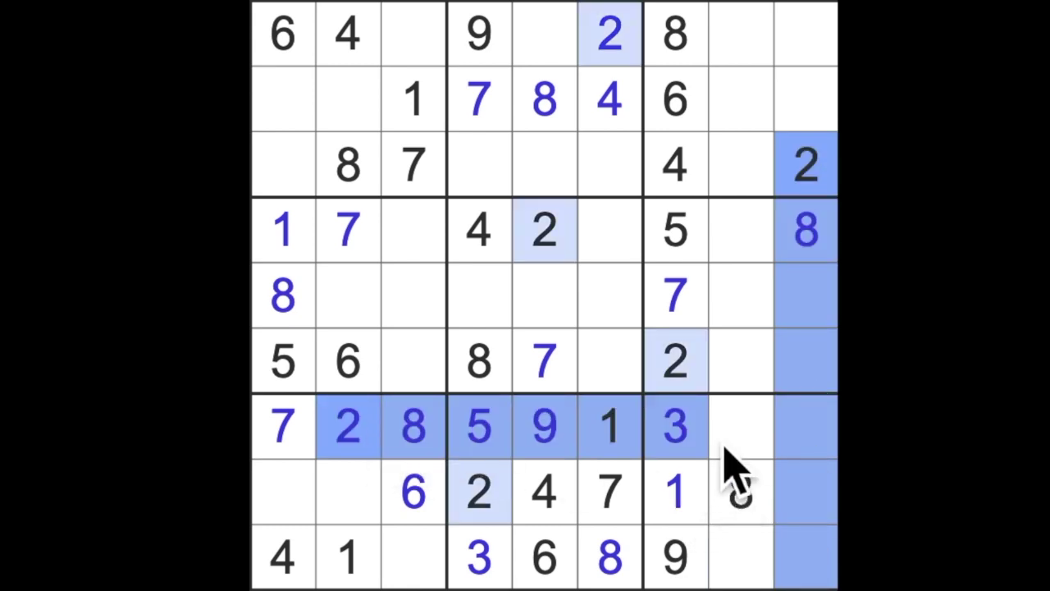
left_click(741, 558)
type("2")
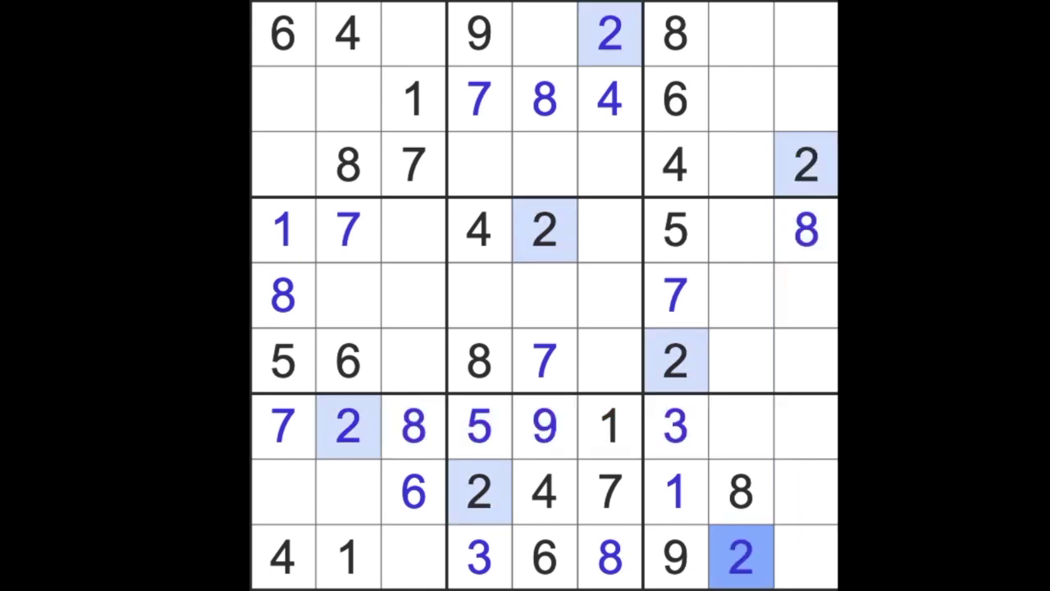
Enter 7 in the bottom-right corner and 5 at row 9, column 3
left_click_drag(283, 426, 808, 427)
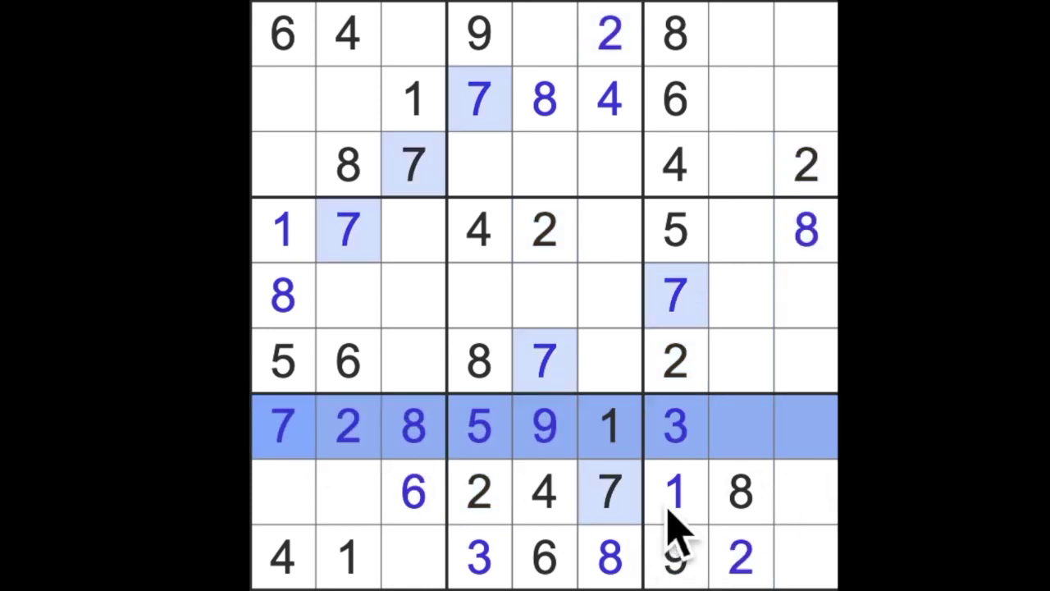
left_click(808, 558)
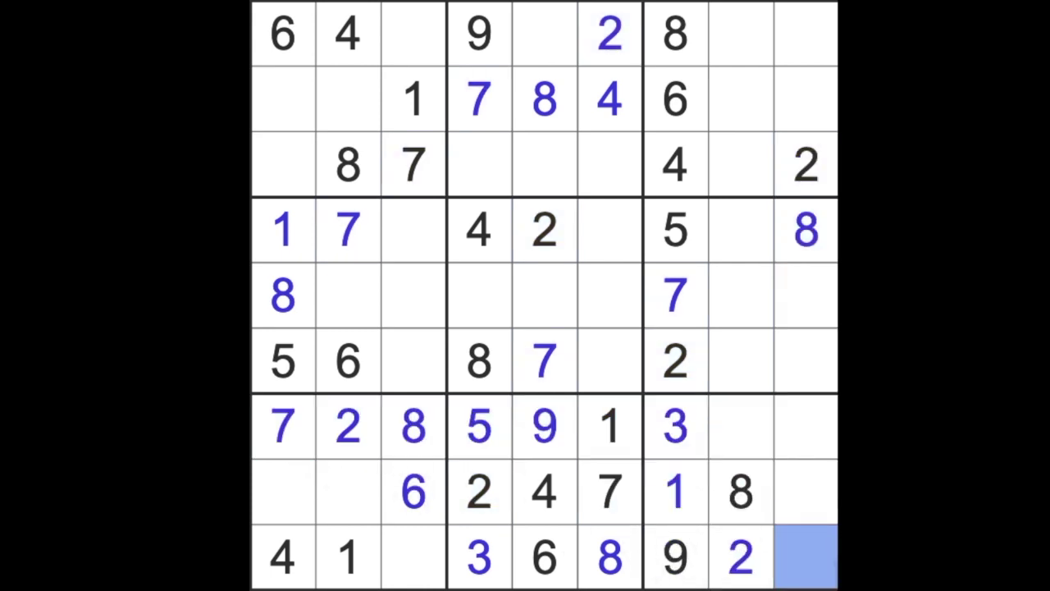
type("7")
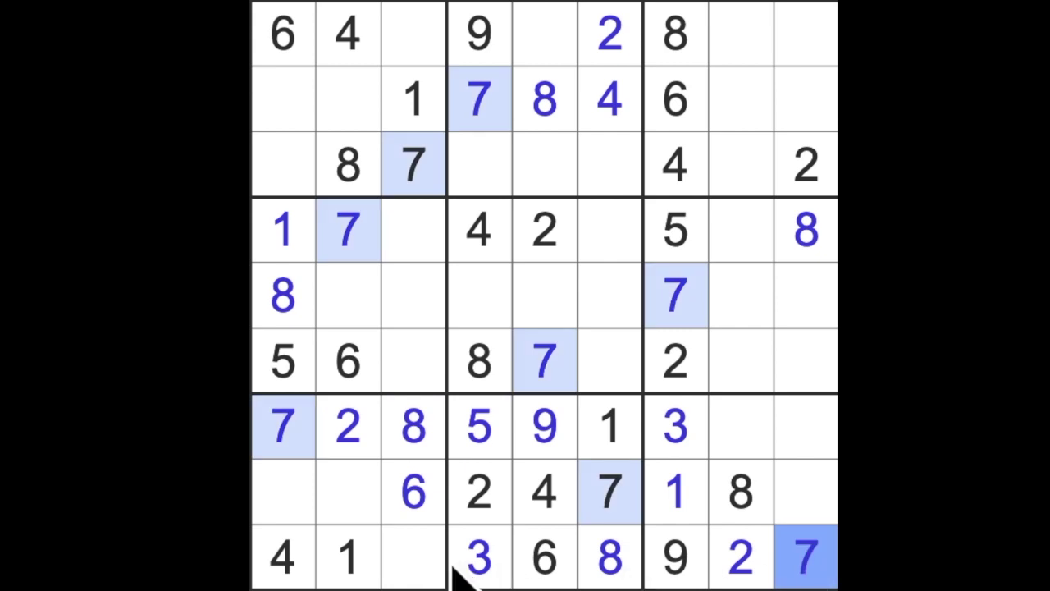
left_click(413, 556)
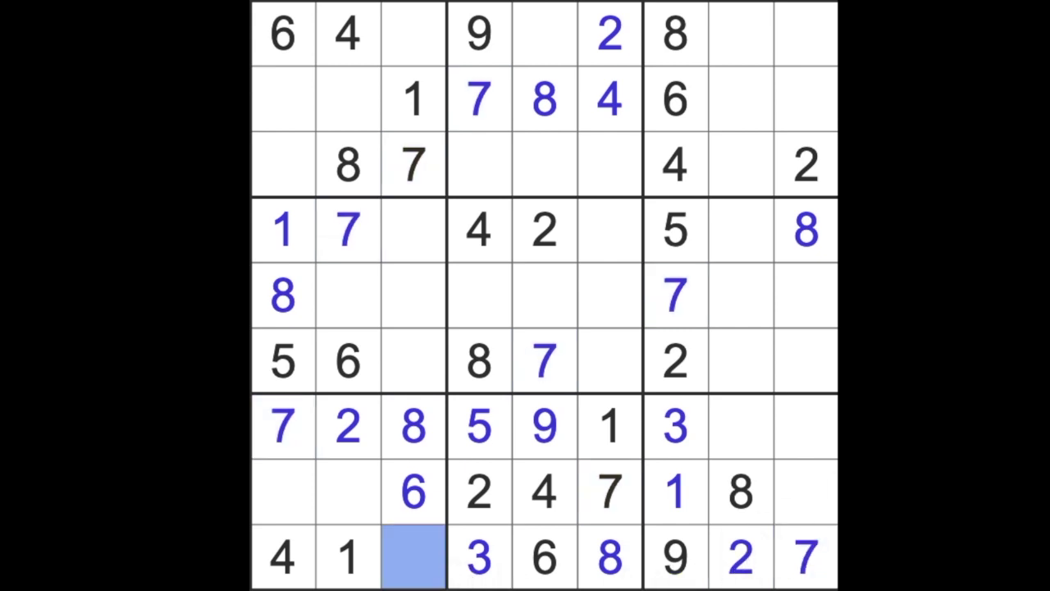
type("5")
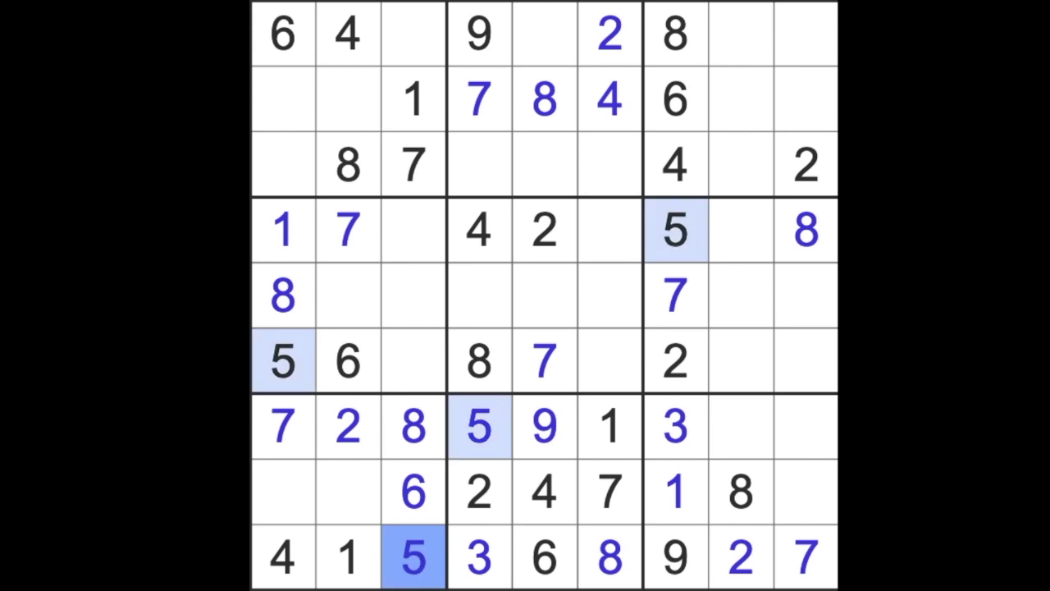
left_click_drag(413, 556, 426, 361)
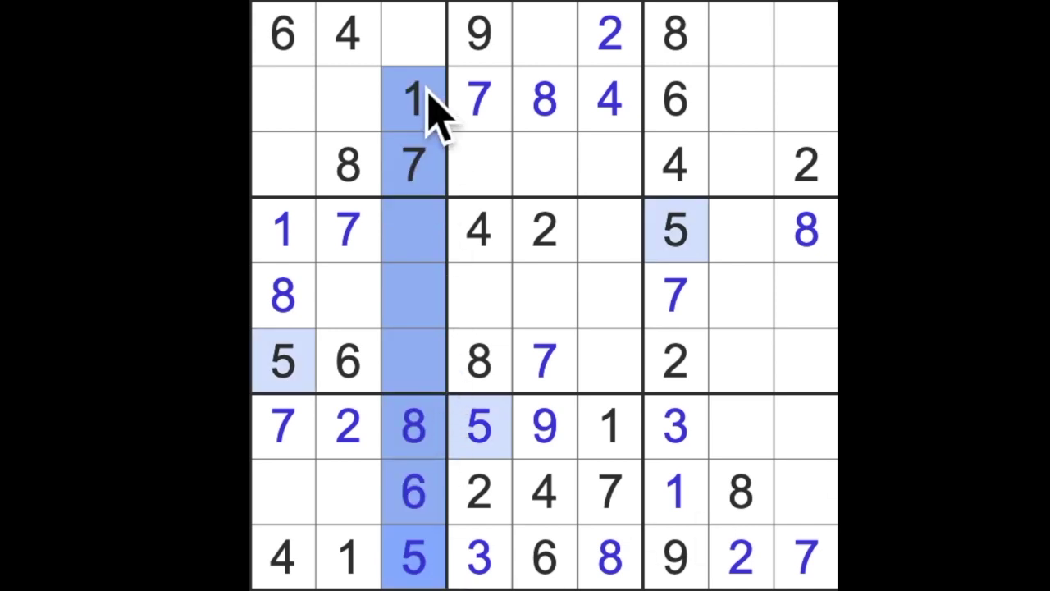
key("Up")
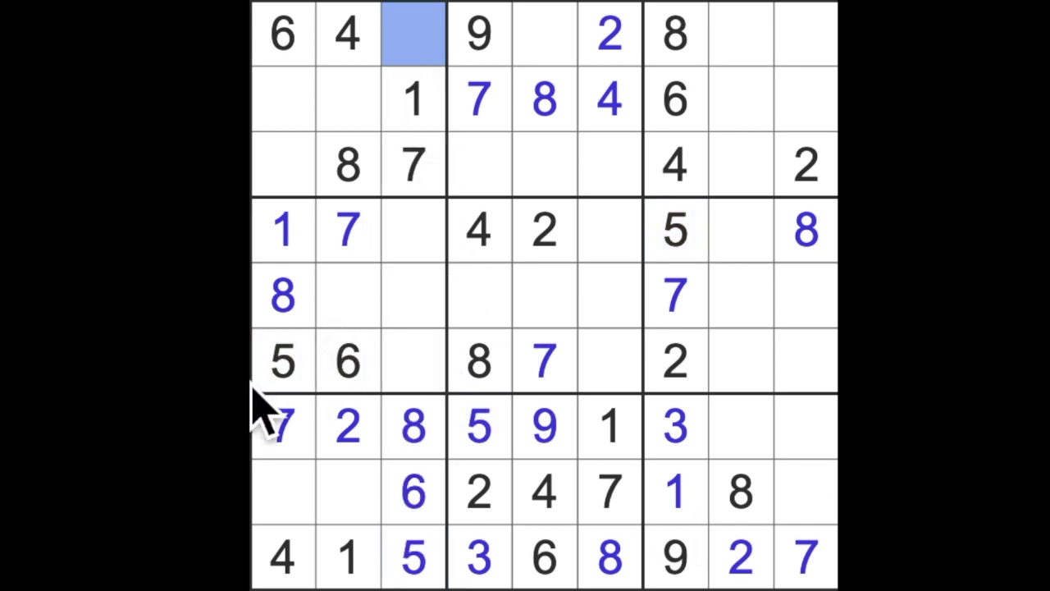
Enter 5 at row 2, column 2 and at row 8, column 9
left_click(283, 365)
left_click(349, 100)
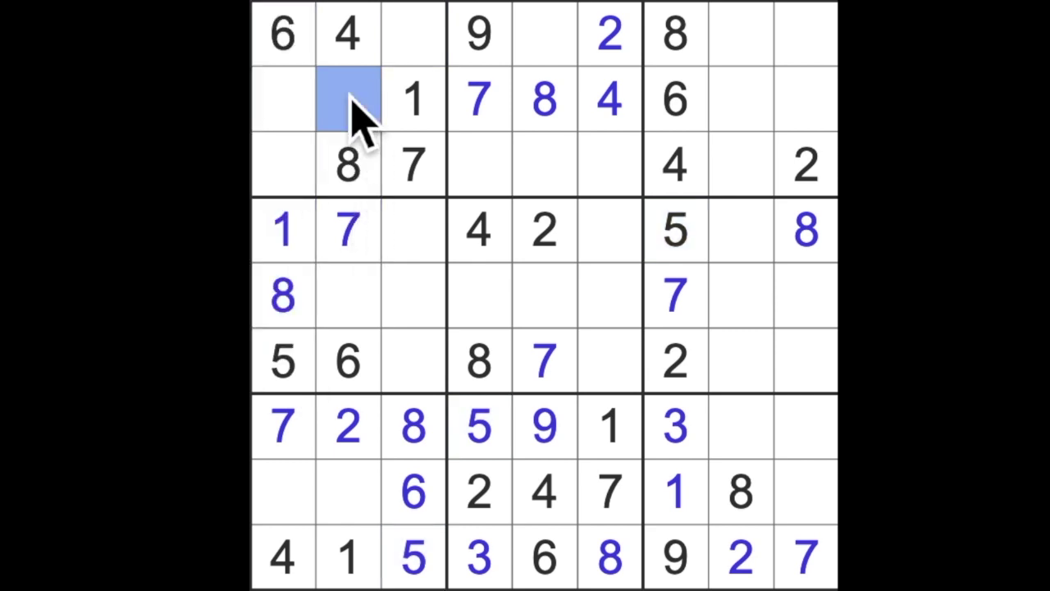
key("5")
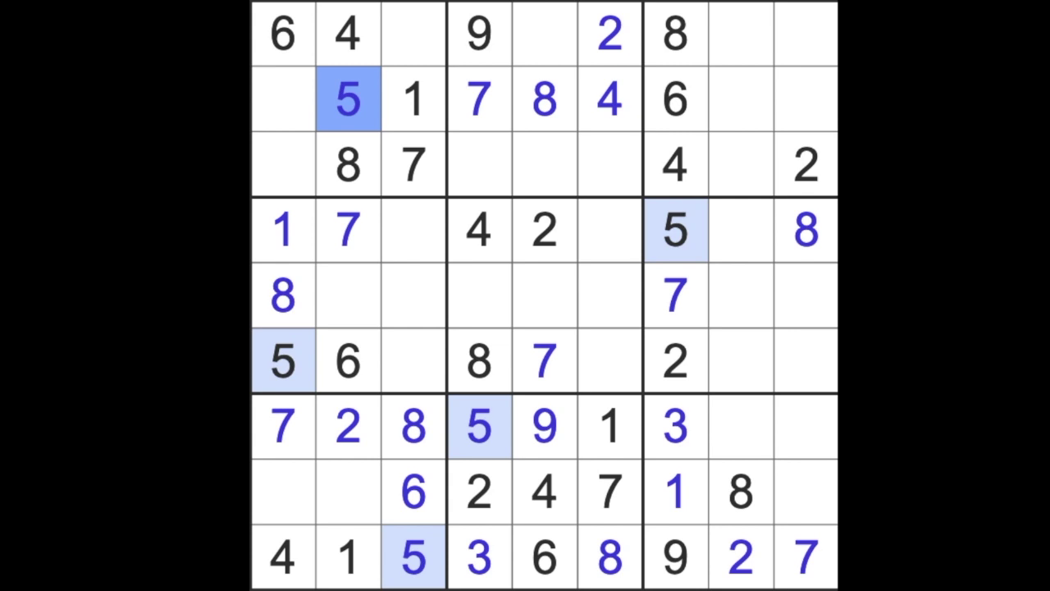
left_click(348, 492)
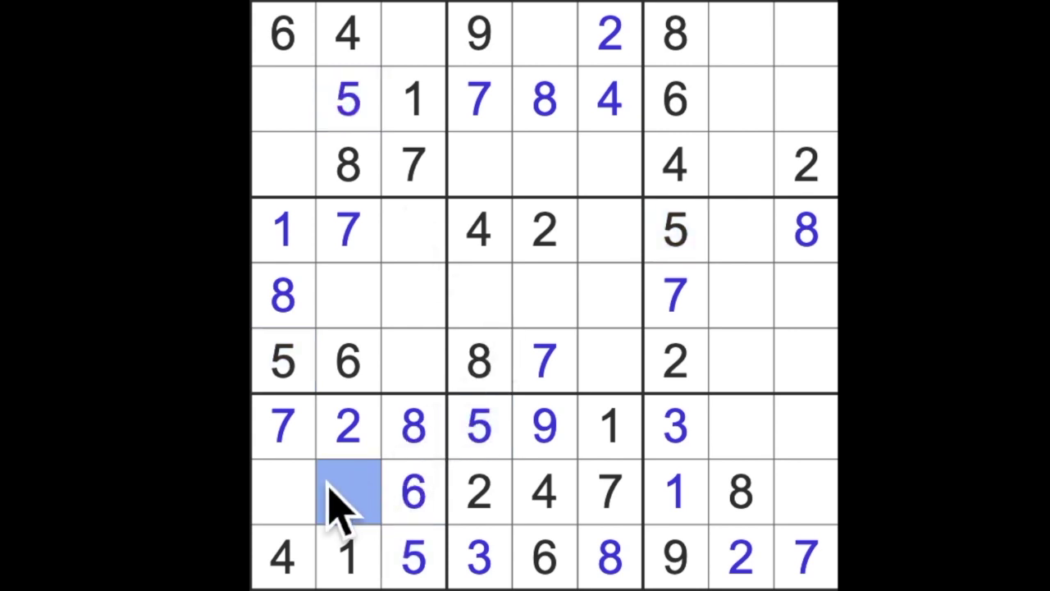
left_click_drag(310, 502, 361, 513)
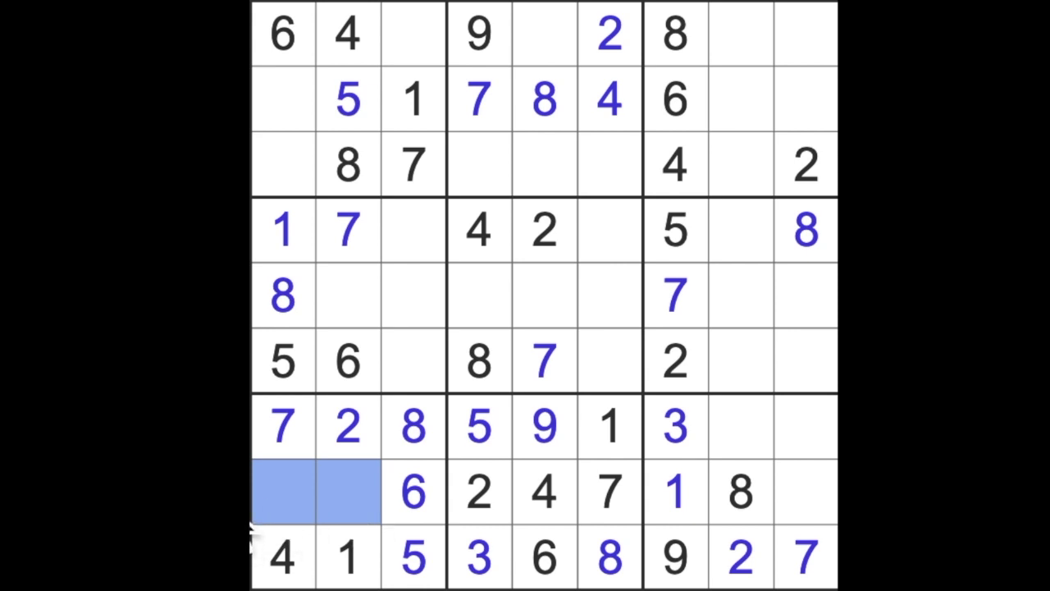
left_click(812, 504)
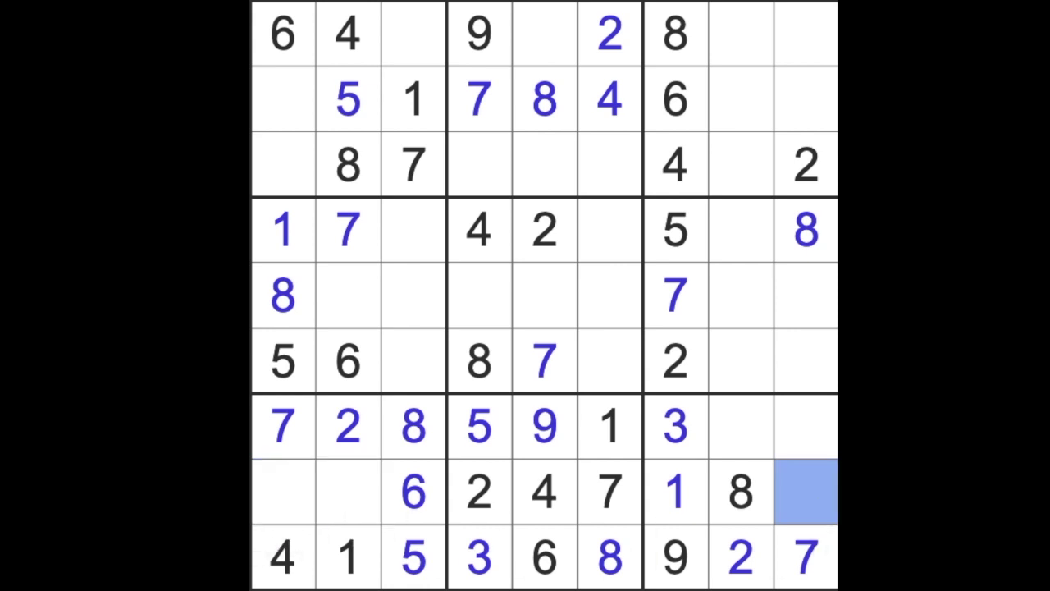
type("5")
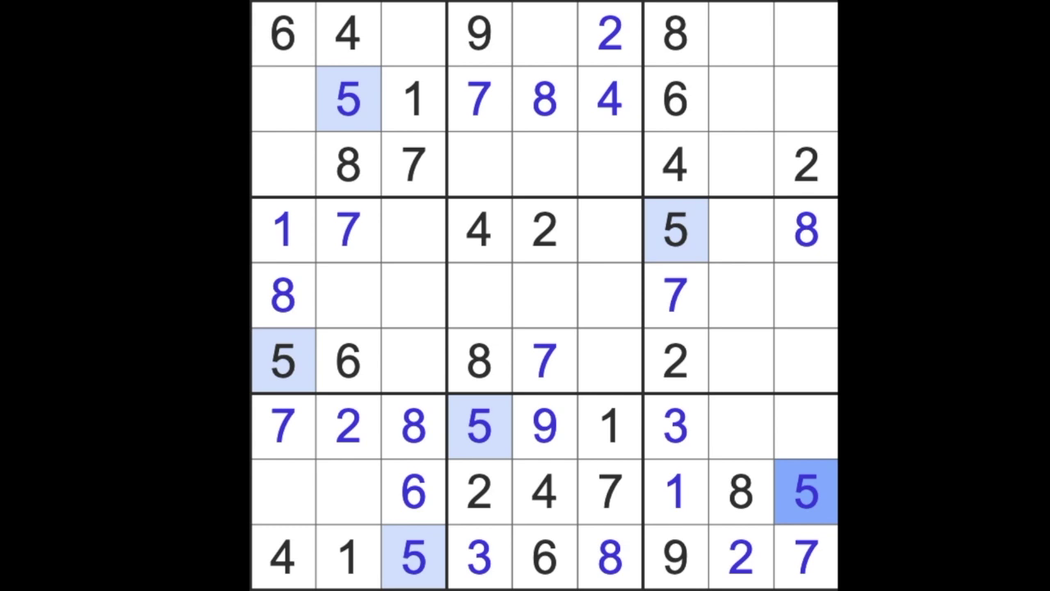
Mark the empty cells in column 3, rows 4–6, plus row 5, column 2 and row 8, columns 1–2
left_click(431, 41)
left_click(426, 246)
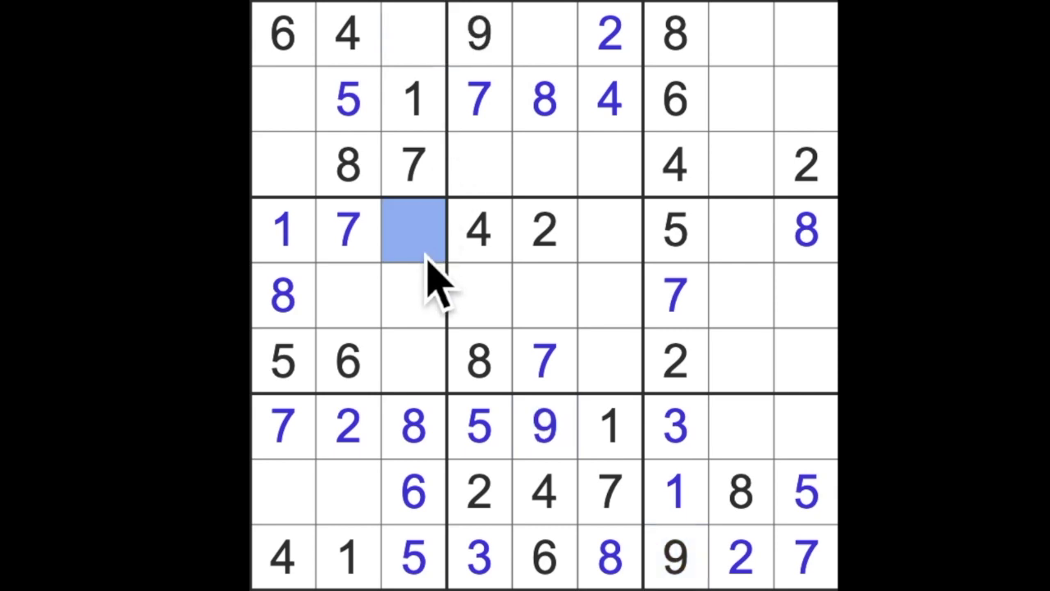
left_click_drag(414, 230, 433, 369)
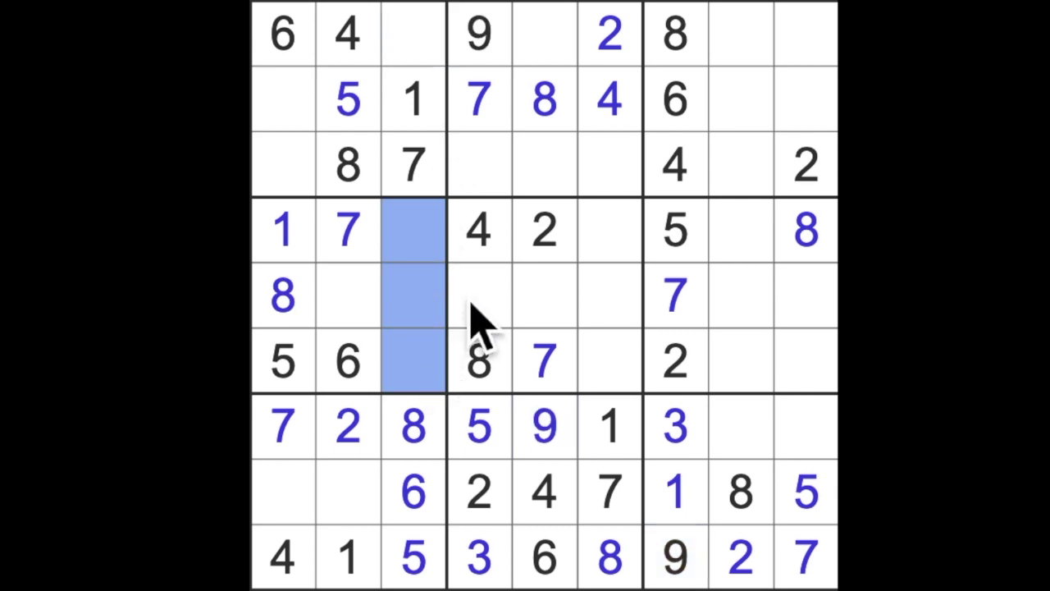
left_click(349, 296)
left_click(360, 490, "ctrl")
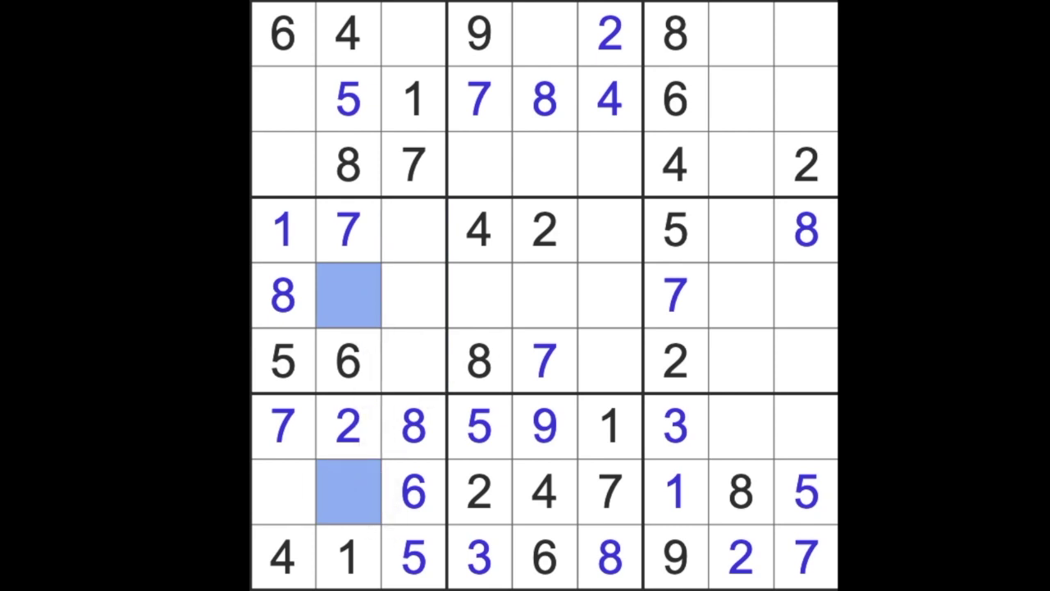
left_click(283, 490, "ctrl")
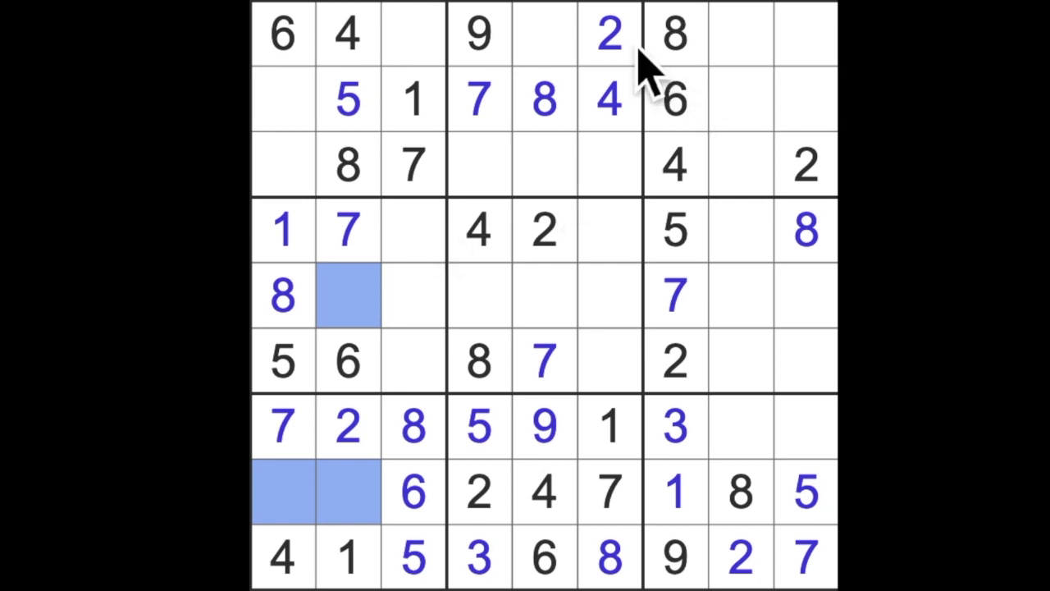
Enter the 2 at row 2, column 1, then fill row 5, column 3 in the middle-left box
left_click(609, 34)
left_click(413, 34, "ctrl")
left_click_drag(742, 164, 287, 176)
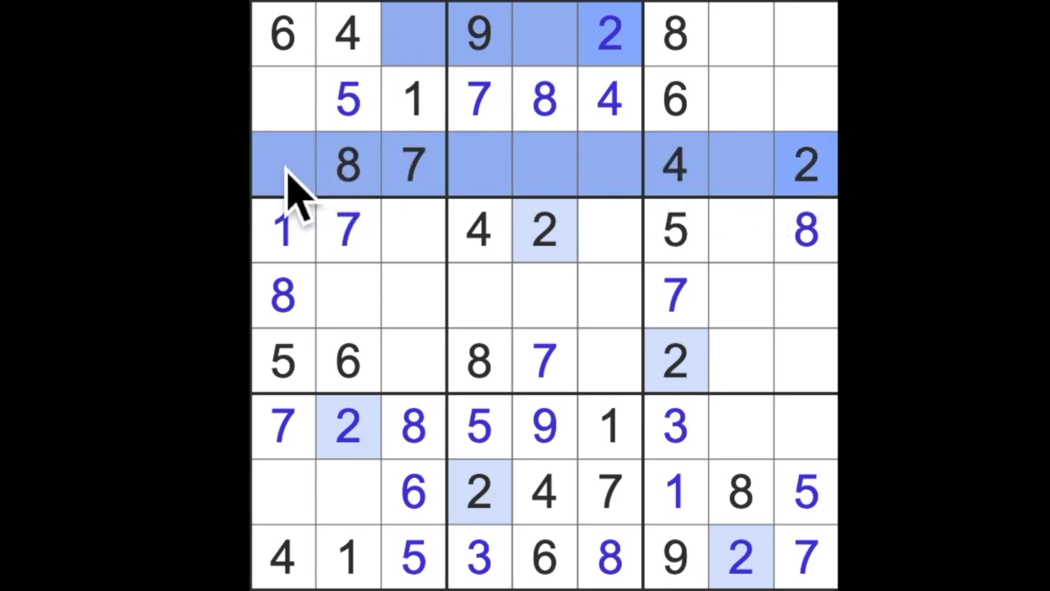
left_click(287, 102)
type("2")
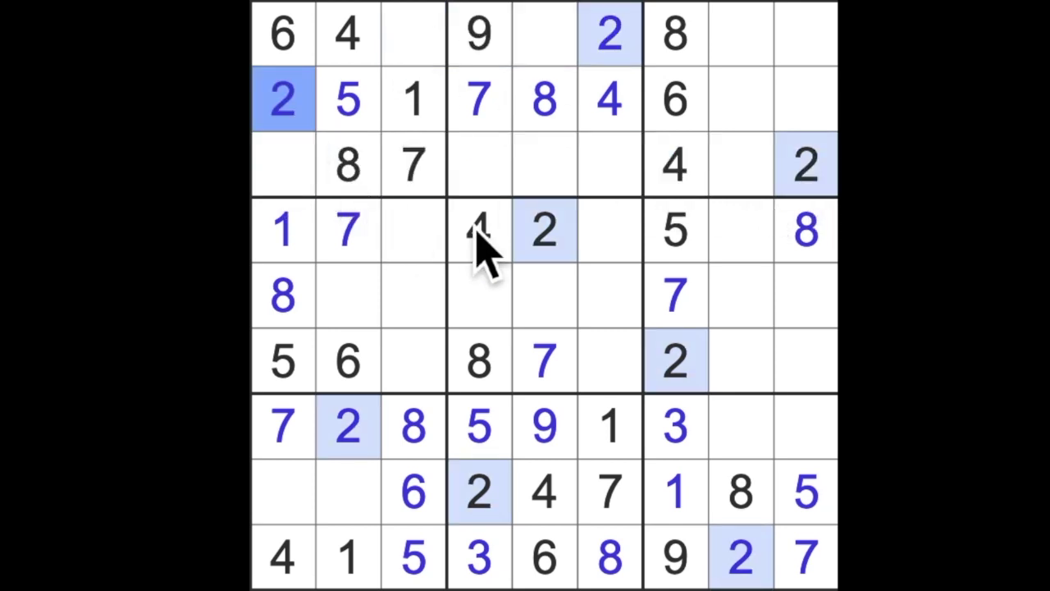
left_click_drag(557, 242, 410, 267)
left_click_drag(349, 233, 349, 361, "ctrl")
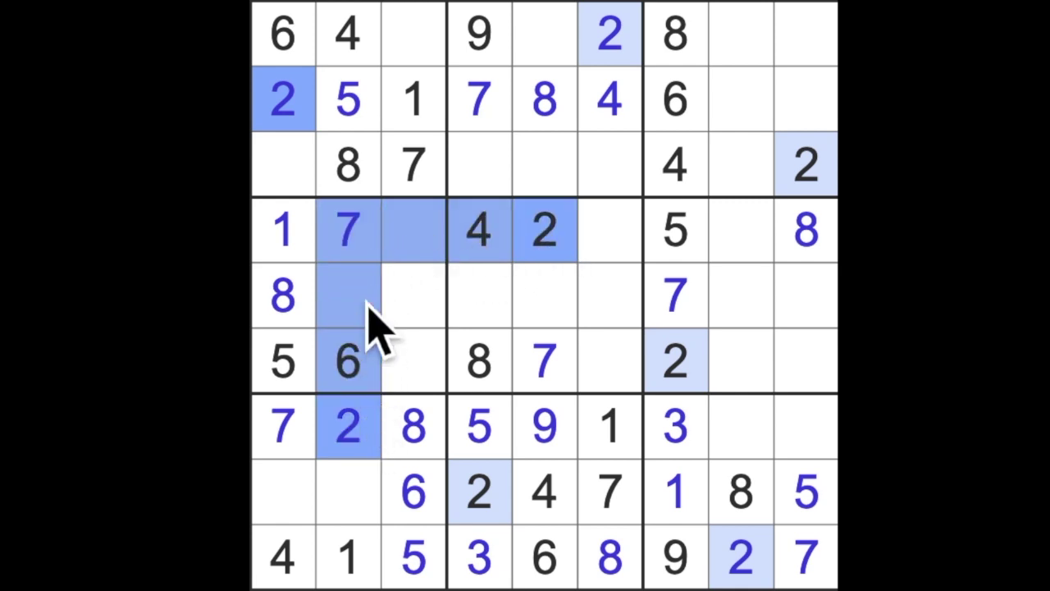
left_click_drag(721, 373, 295, 385)
left_click(430, 328)
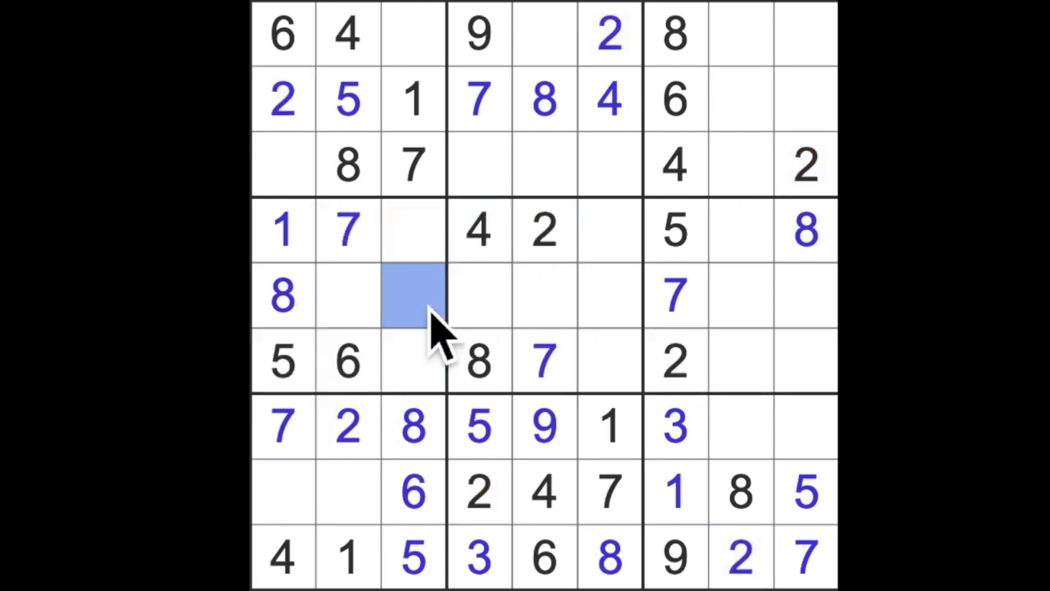
type("2")
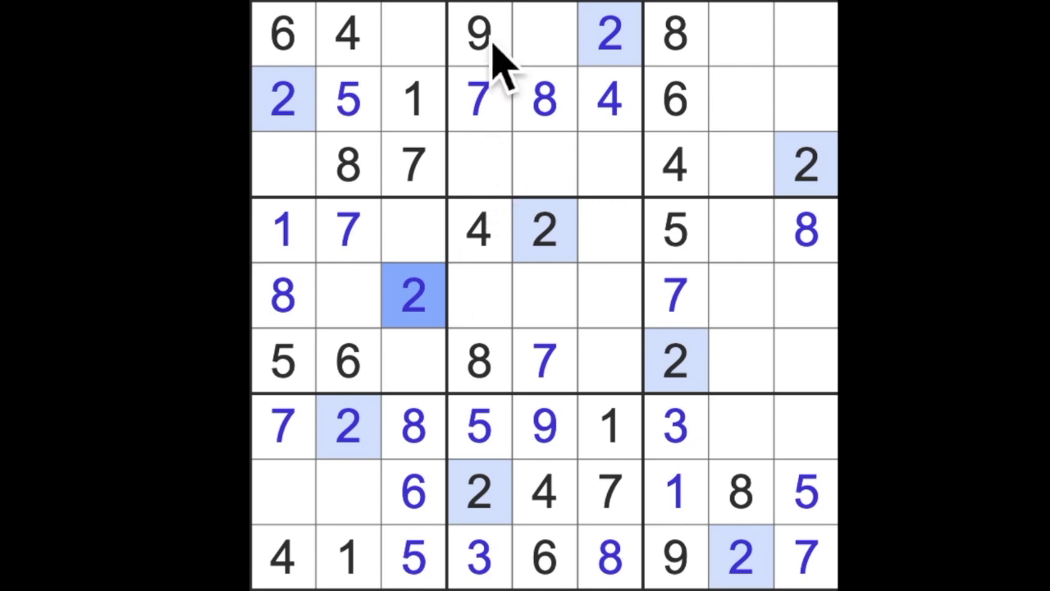
Fill the left-column cells in rows 1, 3, 5 and 8, including the row-3 and row-8 9s
left_click(415, 34)
left_click(283, 164)
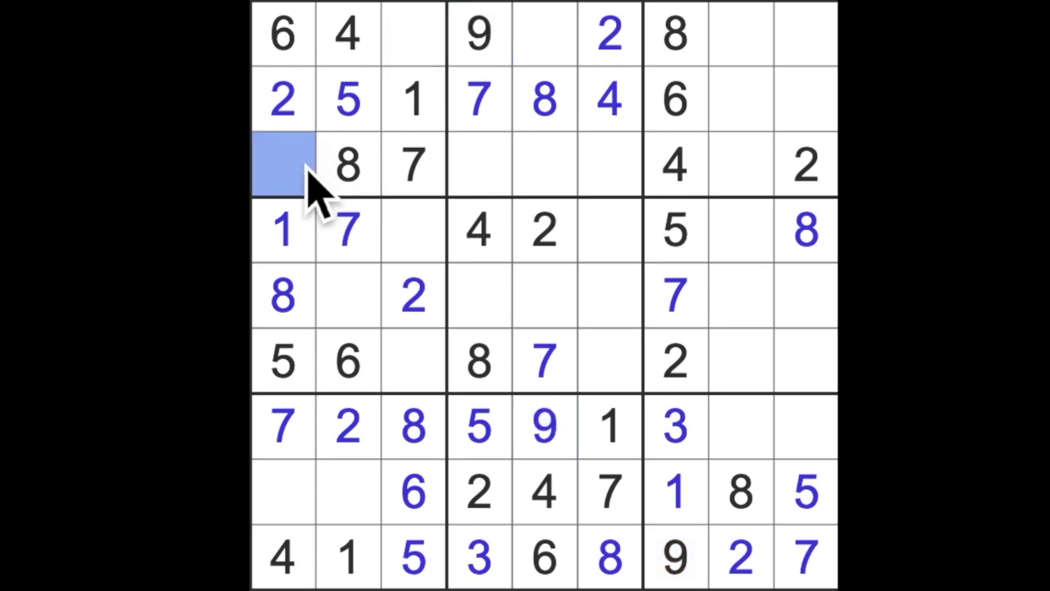
type("9")
left_click(414, 34)
type("3")
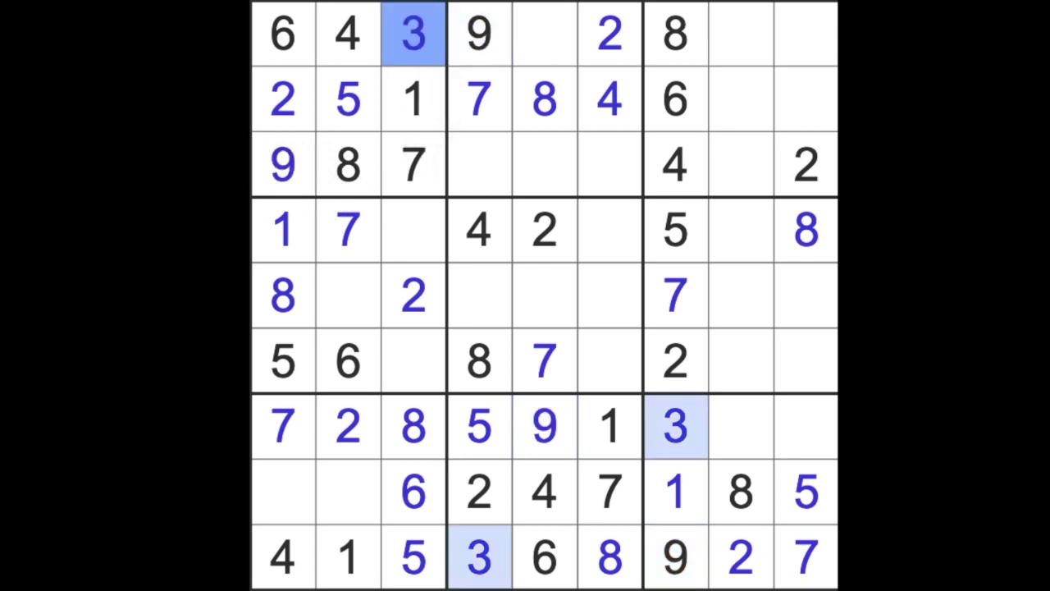
left_click_drag(414, 35, 410, 361)
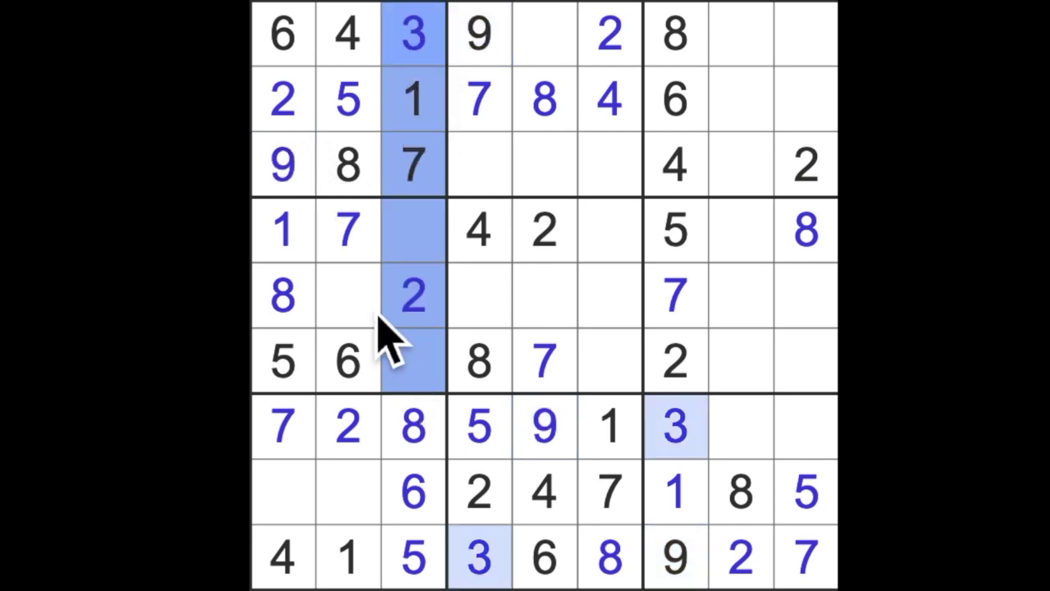
left_click(349, 295)
type("3")
left_click_drag(349, 328, 310, 509)
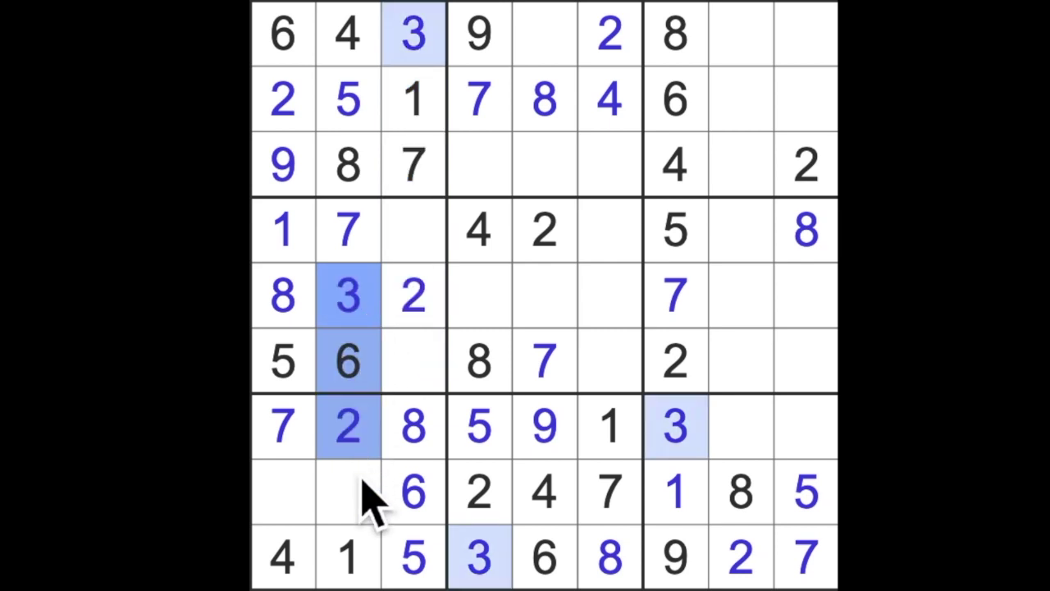
left_click(283, 492)
type("3")
left_click(348, 493)
type("9")
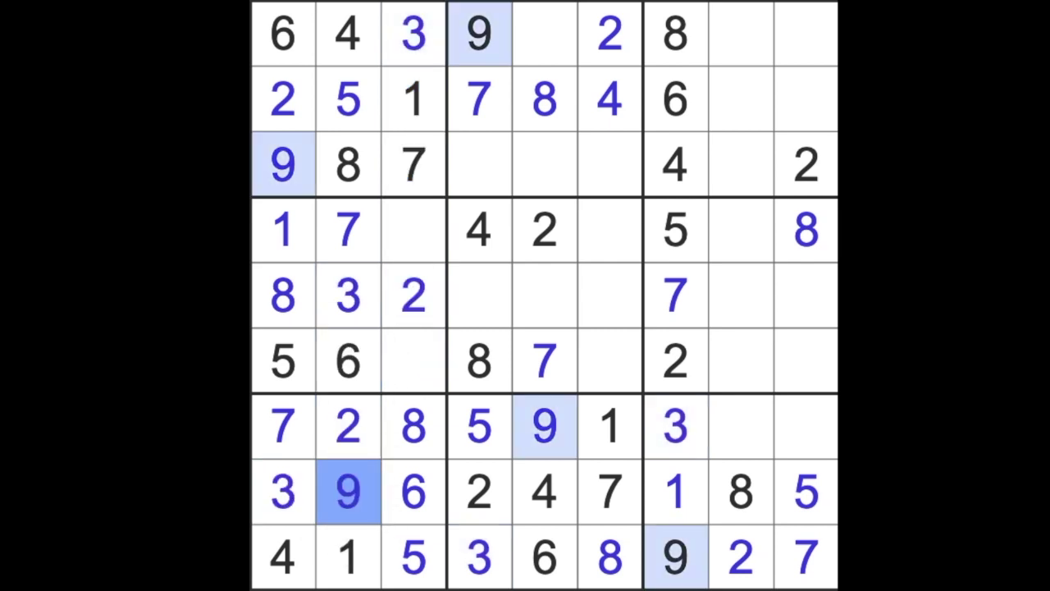
Finish column 3 with a 4 at row 6 and a 9 at row 4
left_click(414, 230)
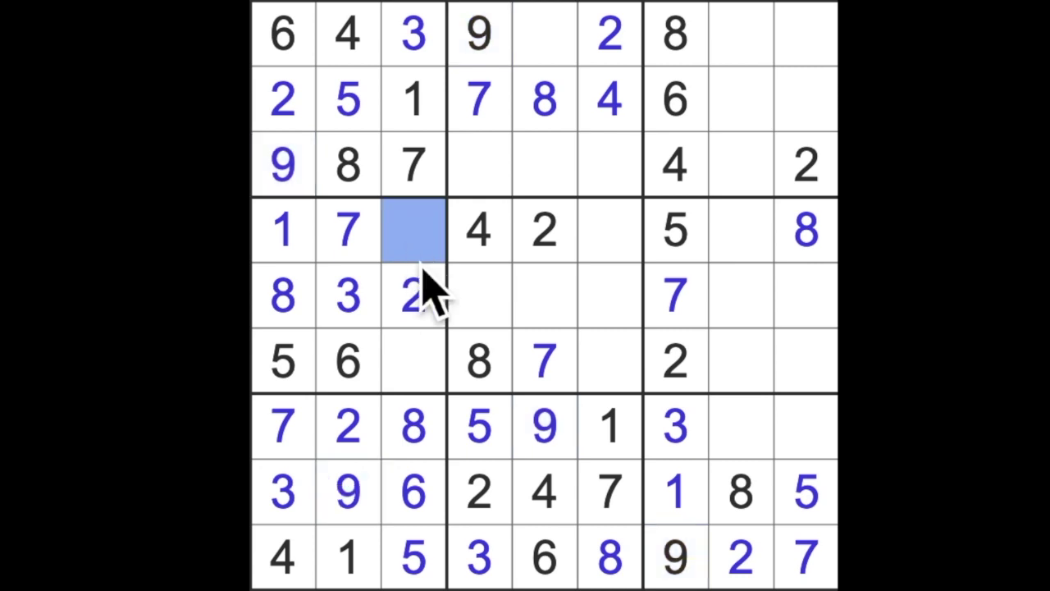
left_click(414, 361, "ctrl")
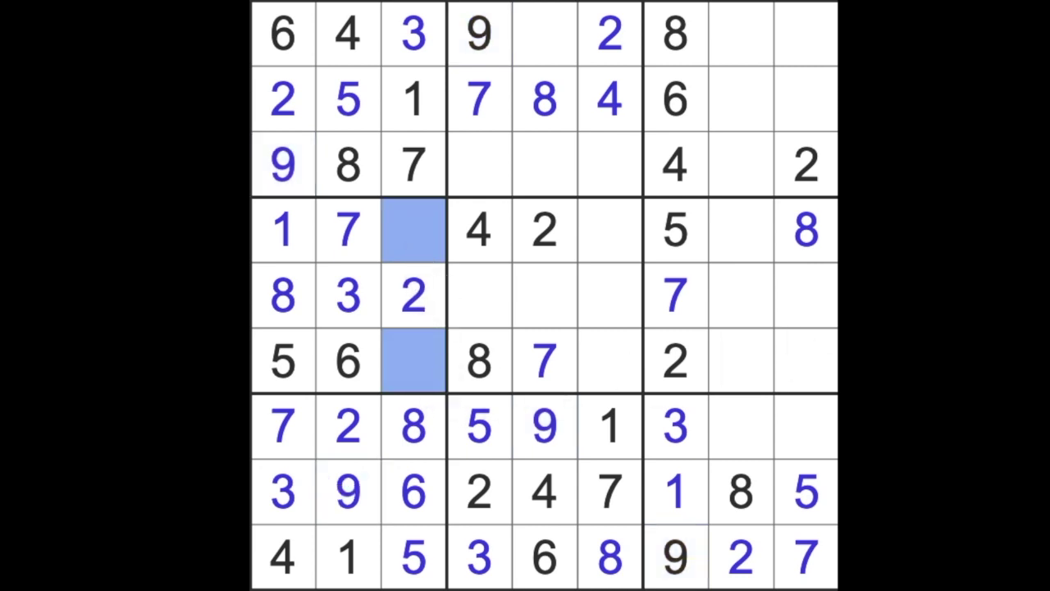
left_click(478, 229)
left_click(414, 361)
type("4")
left_click(414, 229)
type("9")
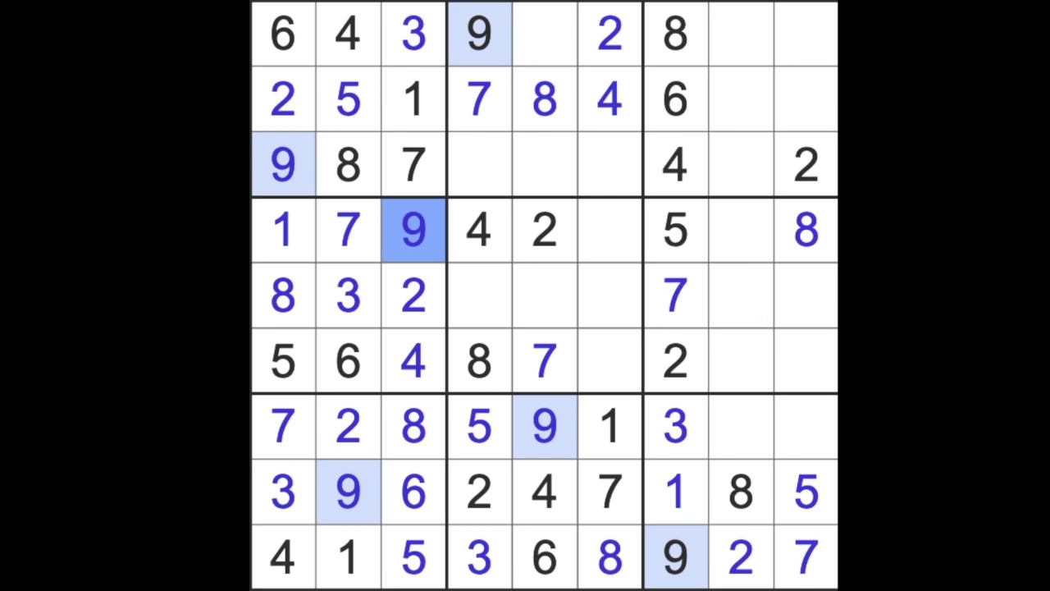
Enter a 7 at row 1, column 8 after checking where the 7s sit
left_click_drag(805, 557, 822, 69)
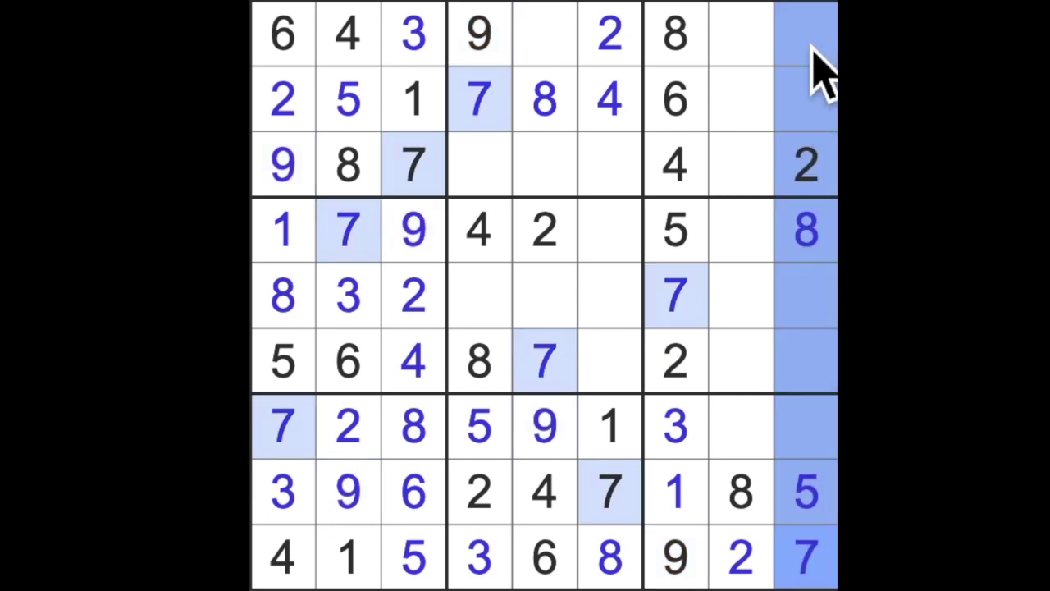
left_click(484, 100)
left_click(545, 33)
left_click(740, 41)
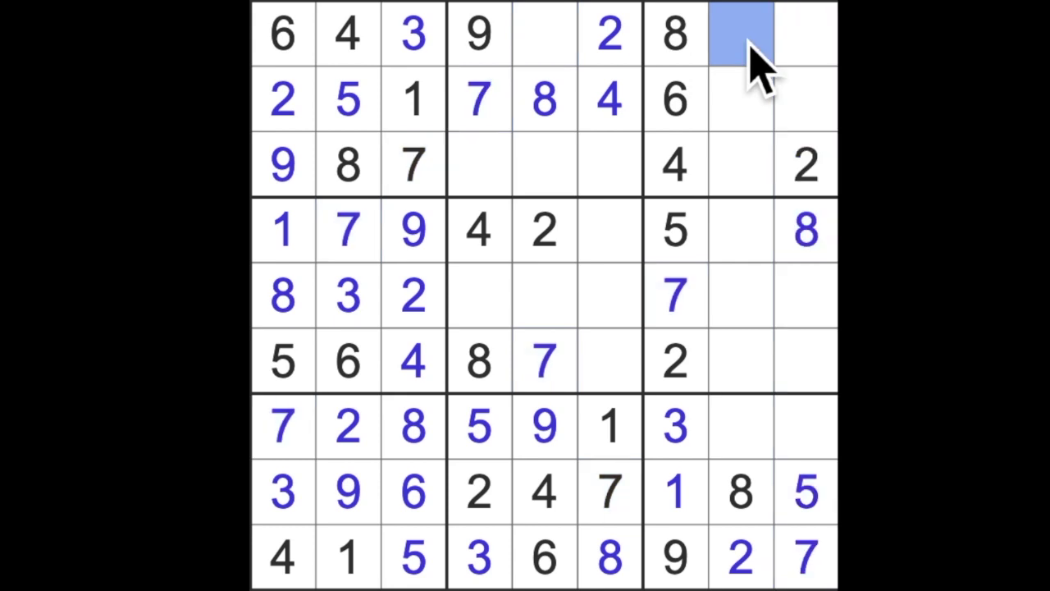
type("7")
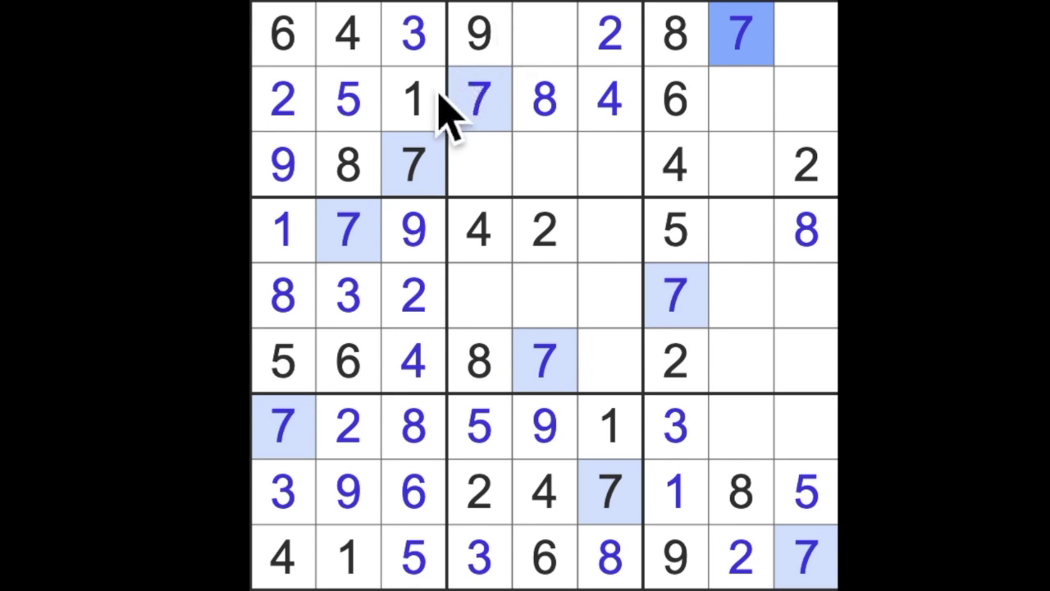
Enter a 5 at row 3, column 8 and a 1 in the top-right corner cell
left_click_drag(413, 100, 347, 100)
left_click_drag(741, 101, 805, 100)
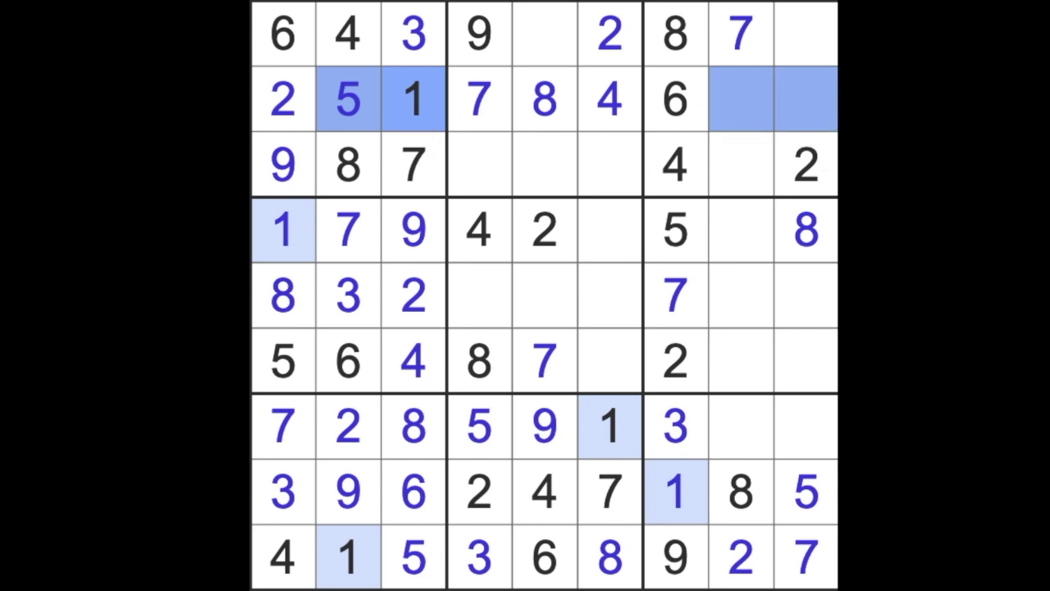
left_click(740, 166)
left_click(805, 34, "ctrl")
left_click_drag(805, 492, 812, 90)
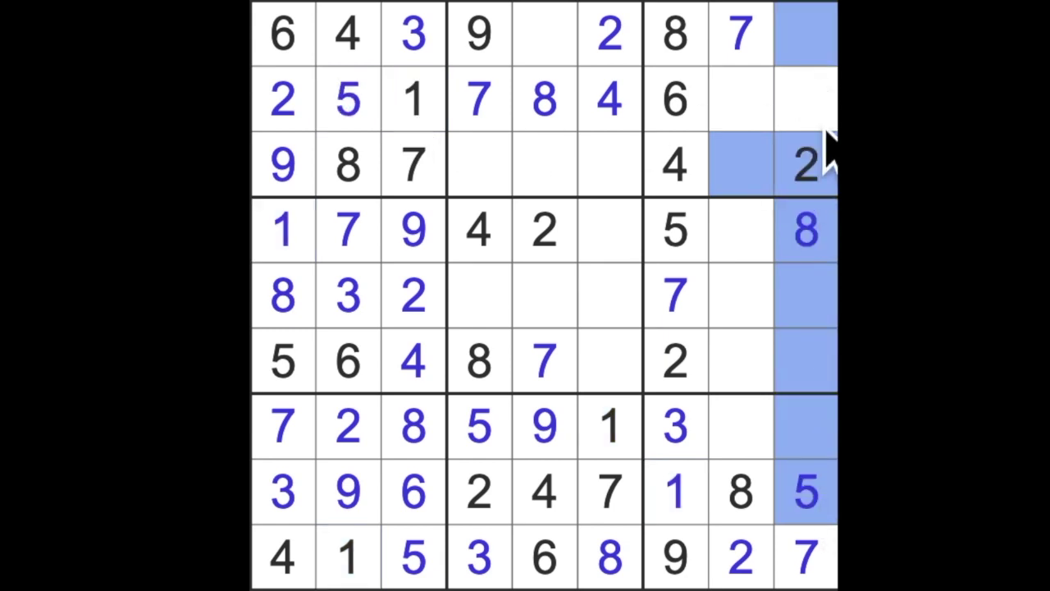
left_click(762, 173)
type("5")
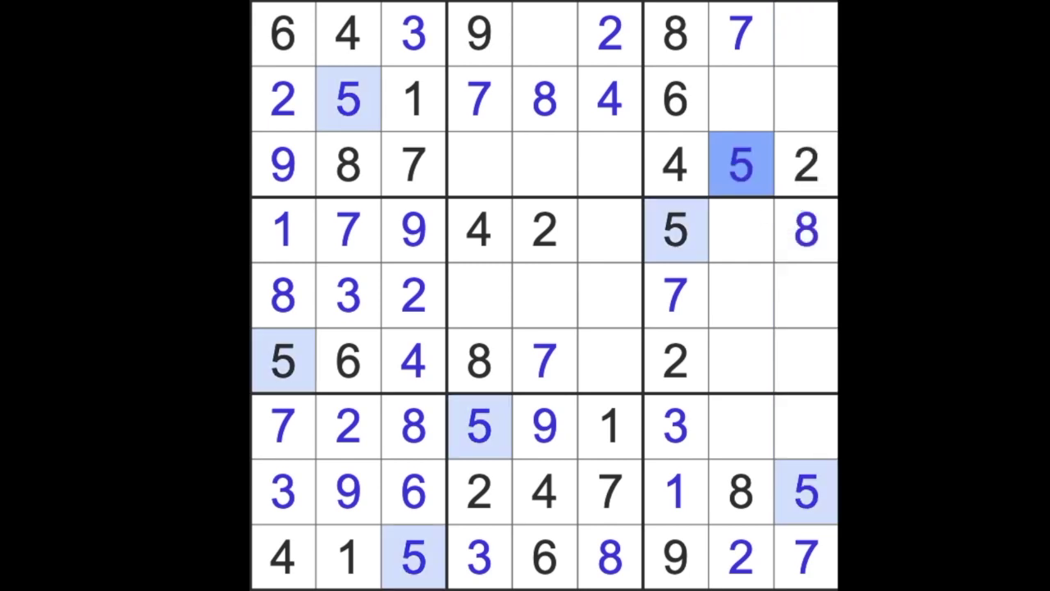
left_click(805, 34)
type("1")
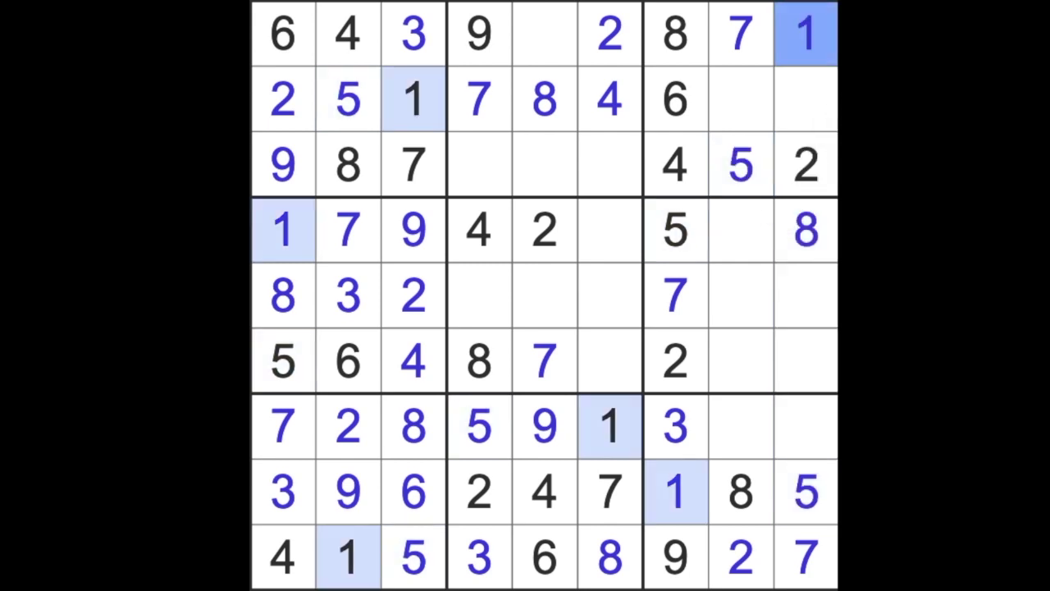
Scan column 5 and the centre box to find candidates
left_click_drag(742, 98, 805, 99)
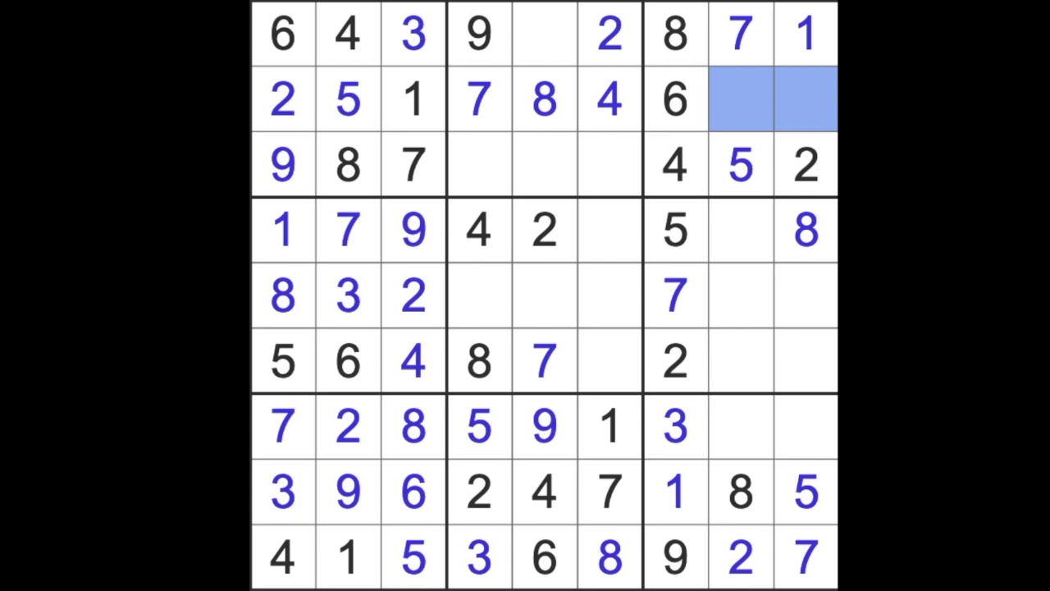
left_click(544, 49)
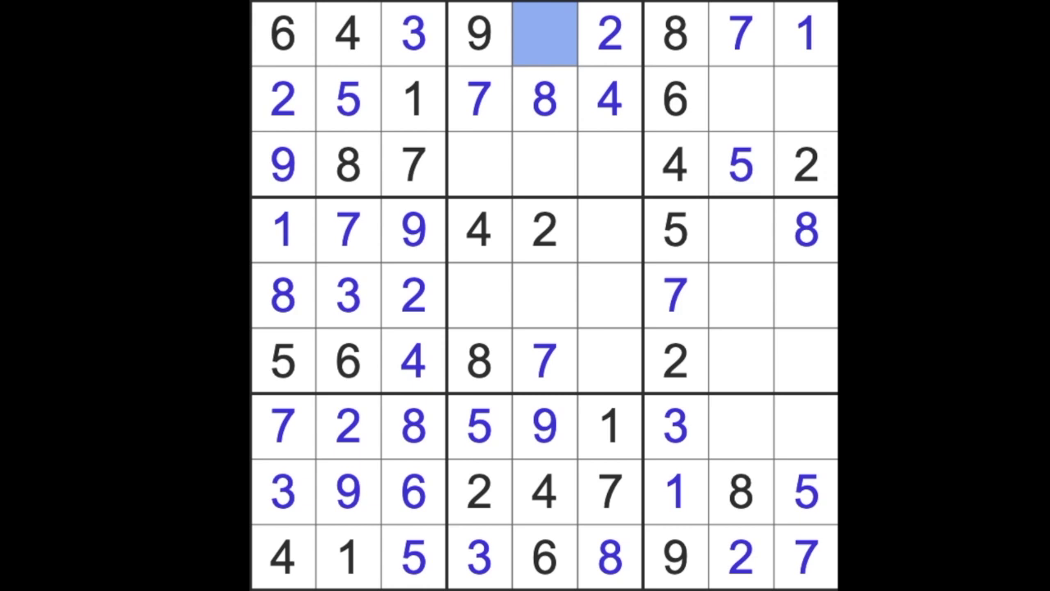
type("5")
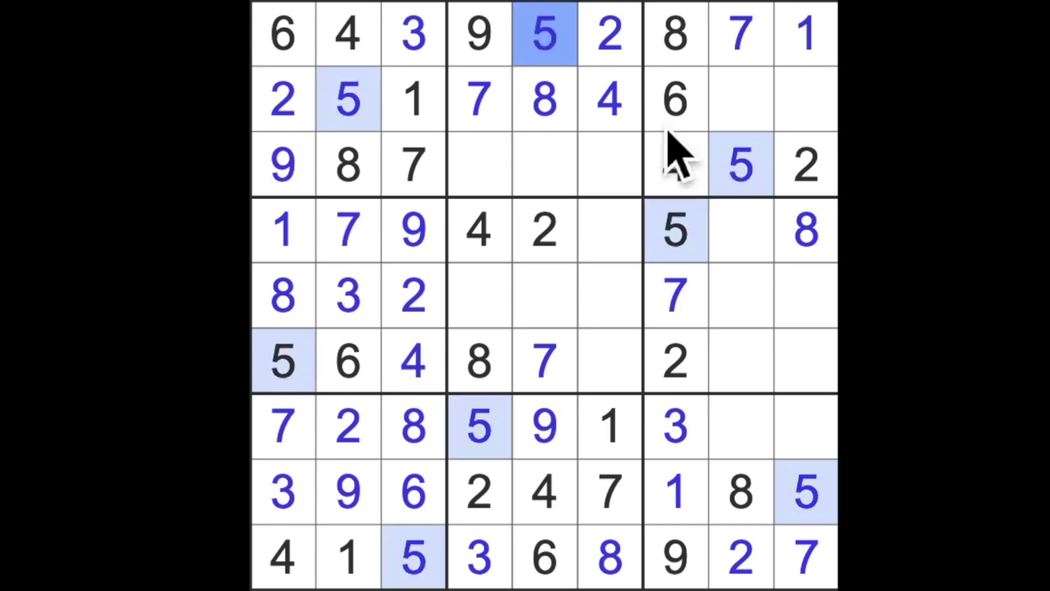
left_click_drag(544, 49, 544, 296)
left_click_drag(478, 427, 479, 296)
left_click_drag(675, 230, 610, 230)
left_click_drag(282, 361, 544, 361)
left_click(609, 295)
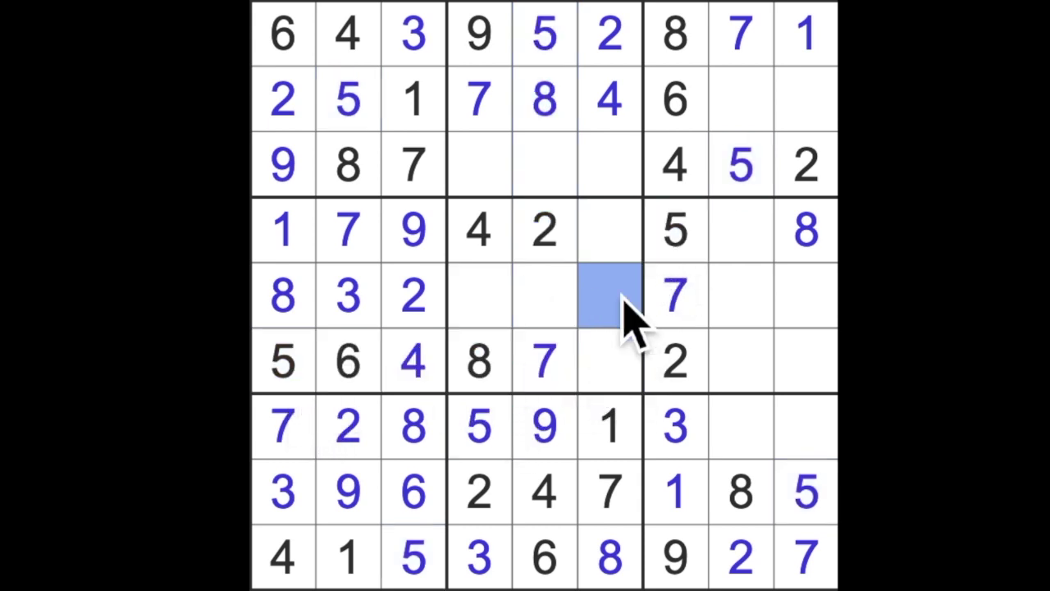
type("5")
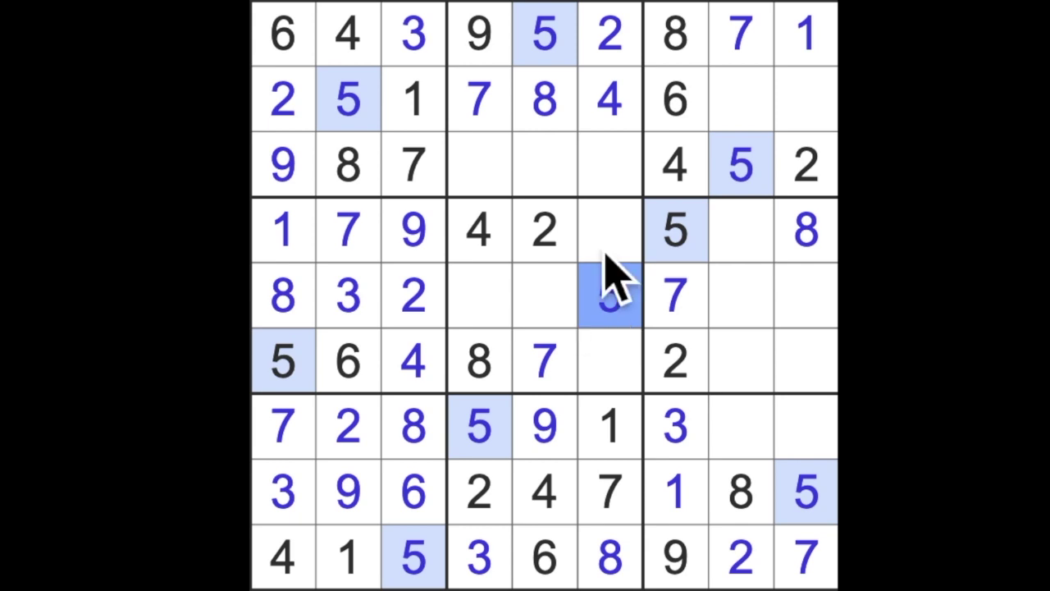
Enter a 3 at row 3, column 5 after comparing the 1s and 6s
mouse_move(609, 164)
left_mouse_down()
mouse_move(544, 164)
mouse_move(610, 176)
left_mouse_up()
left_click(492, 168)
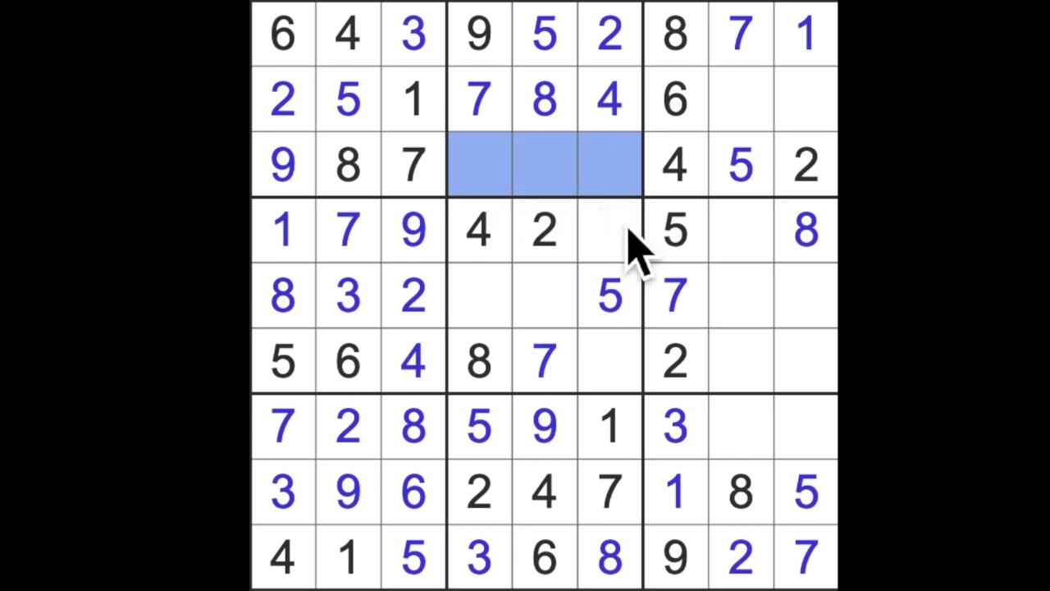
left_click(611, 427)
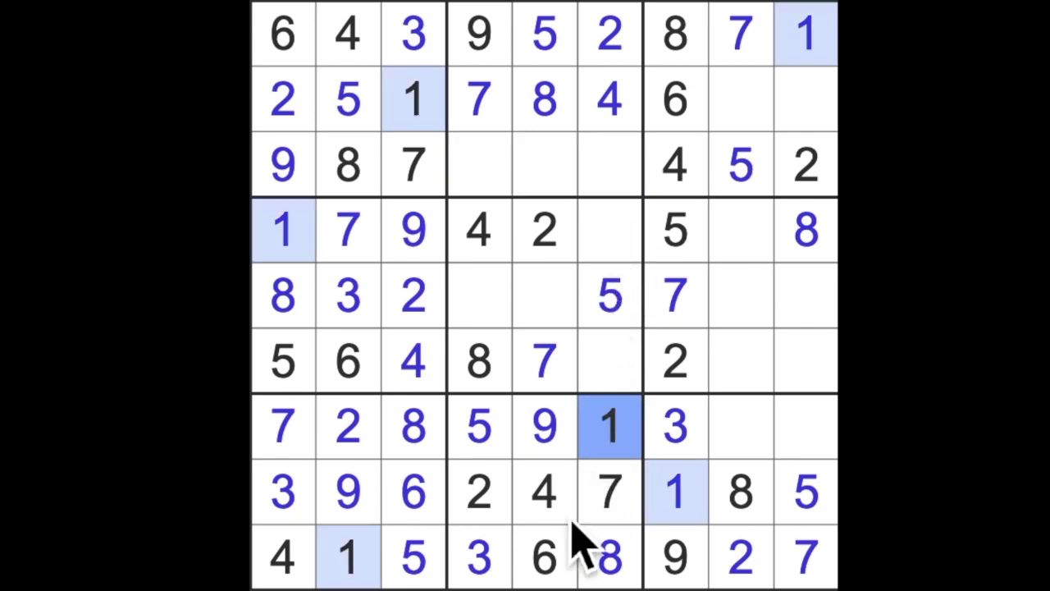
left_click(545, 558)
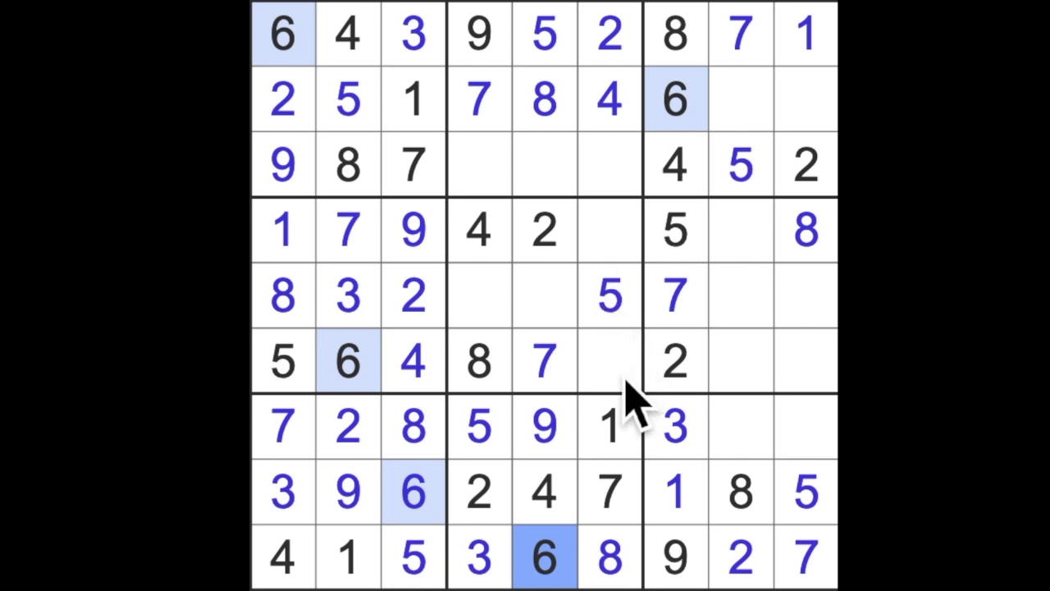
left_click_drag(546, 295, 480, 295)
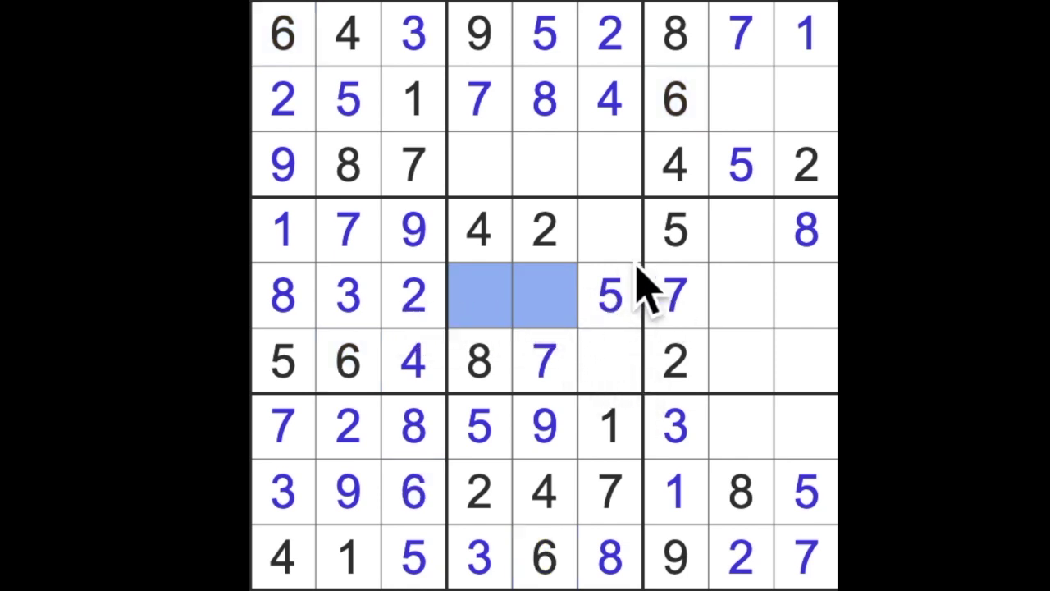
left_click(619, 238)
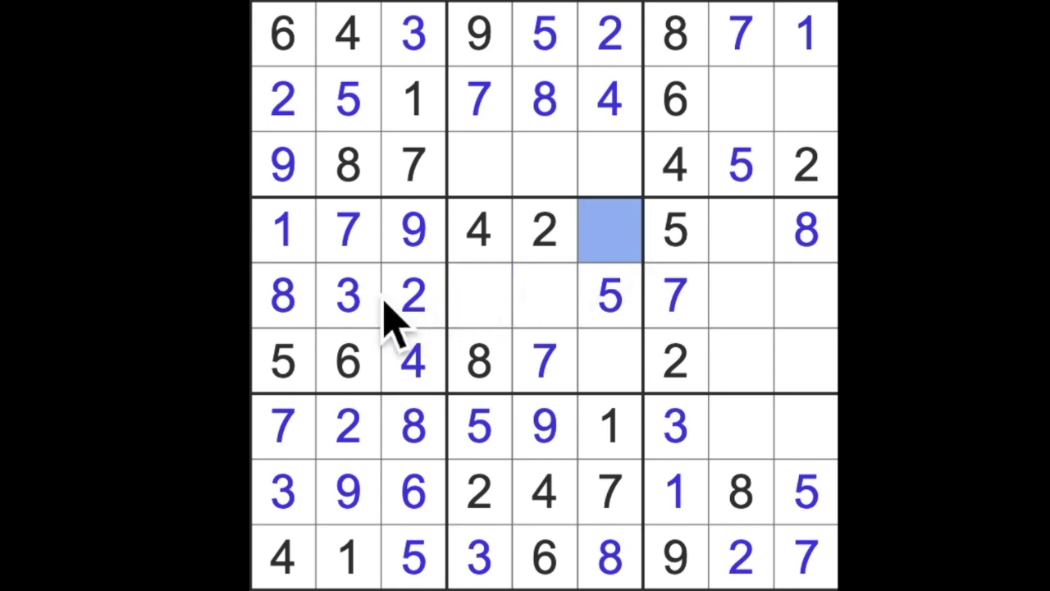
left_click_drag(348, 299, 595, 303)
left_click(611, 369)
left_click(611, 238, "ctrl")
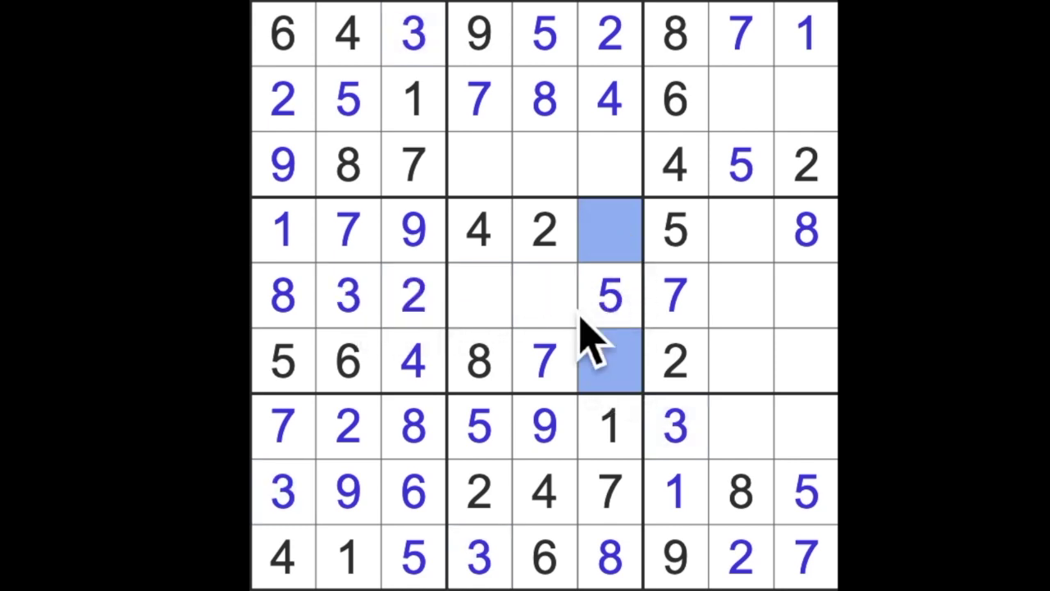
left_click_drag(480, 565, 480, 164)
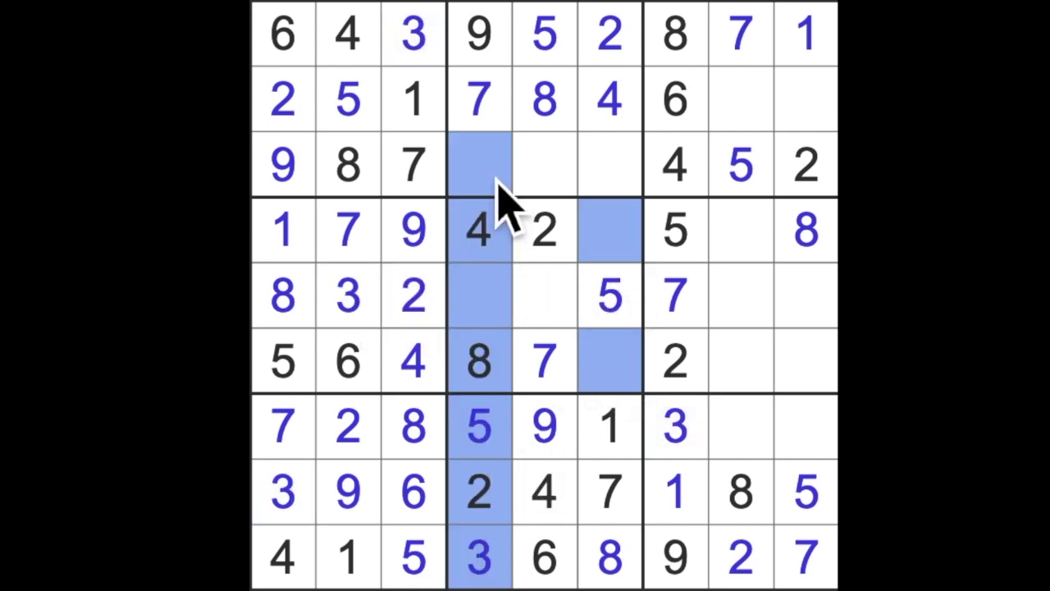
left_click(611, 176, "ctrl")
left_click(557, 184)
type("3")
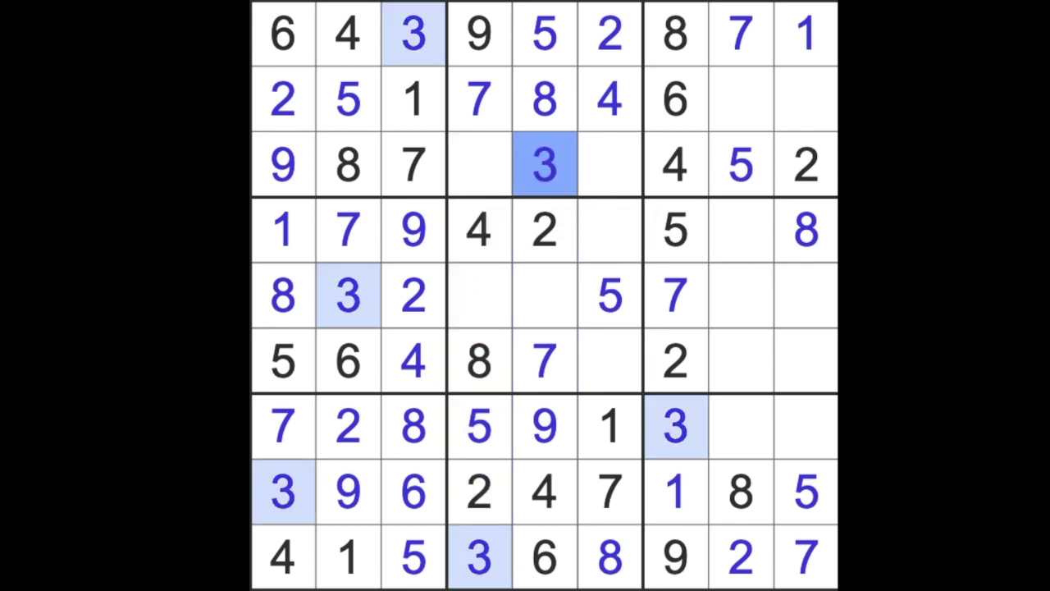
Enter 1s at row 5, column 5 and row 6, column 8
left_click(557, 303)
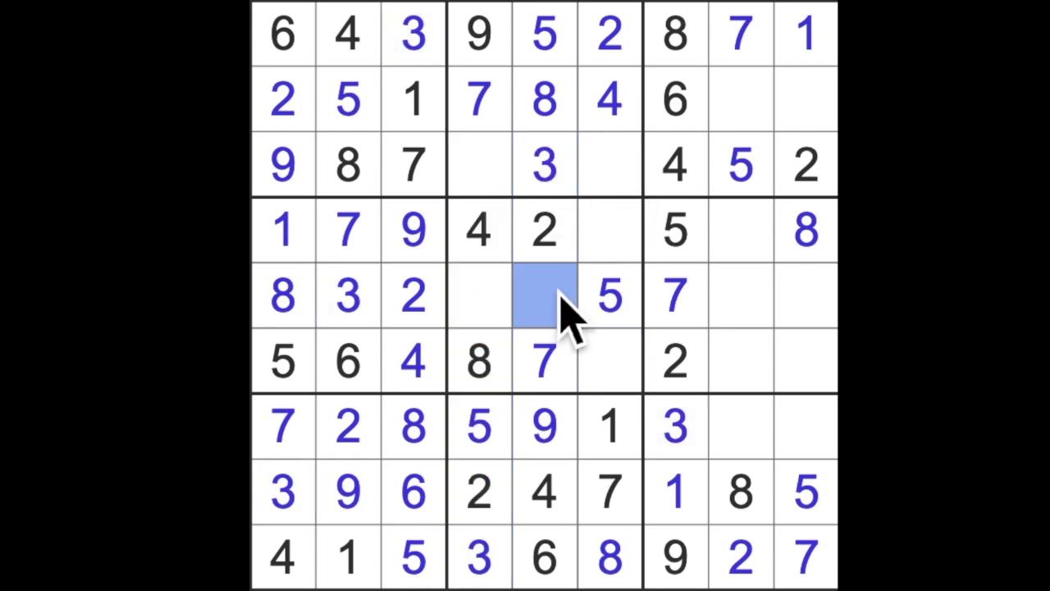
type("1")
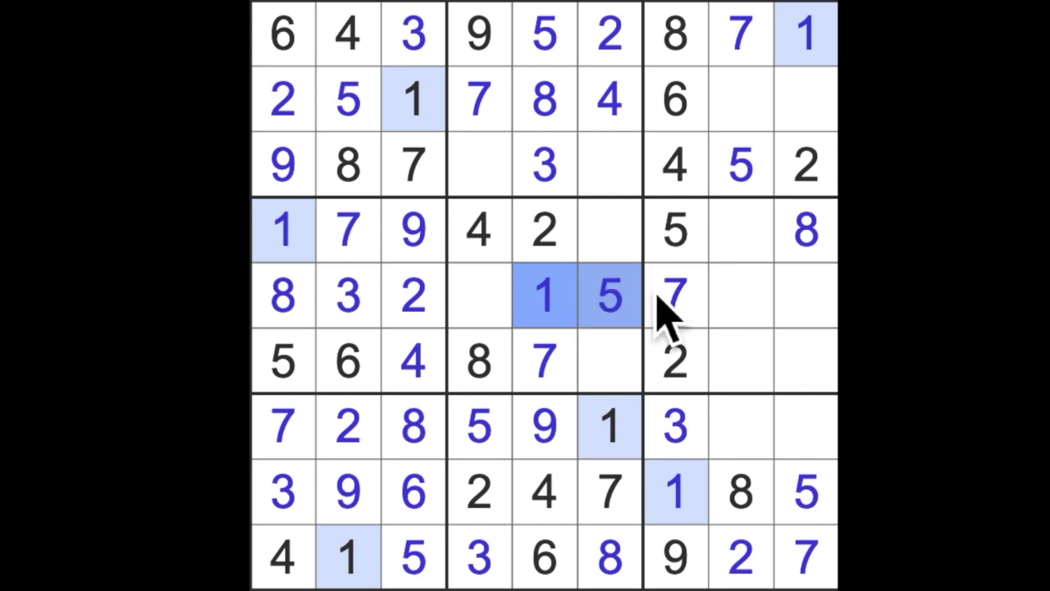
left_click_drag(611, 296, 808, 295)
left_click(283, 230, "ctrl")
left_click_drag(283, 230, 808, 230)
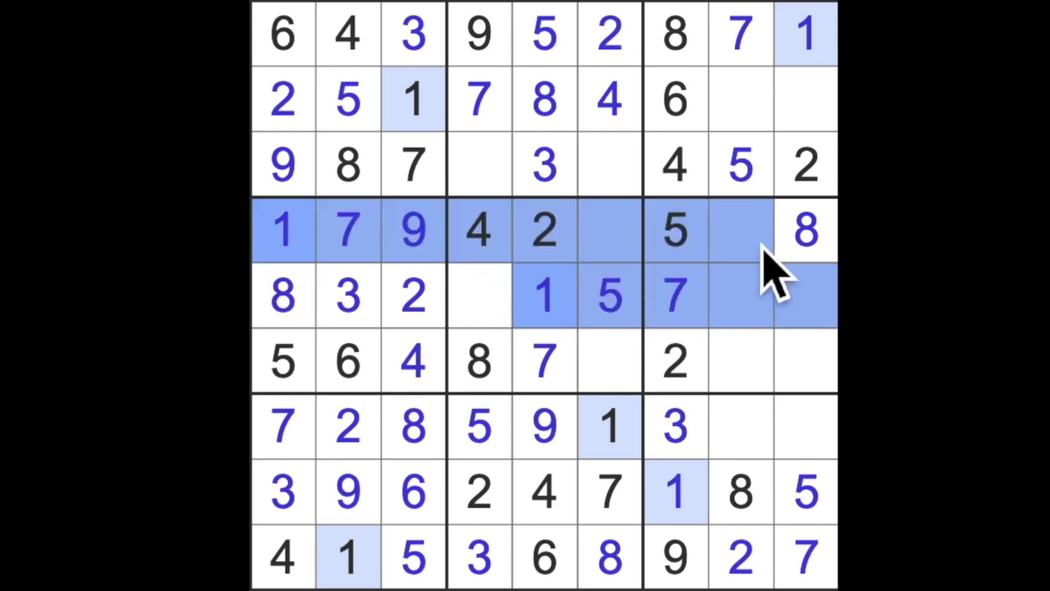
left_click_drag(808, 33, 808, 361)
left_click(743, 365)
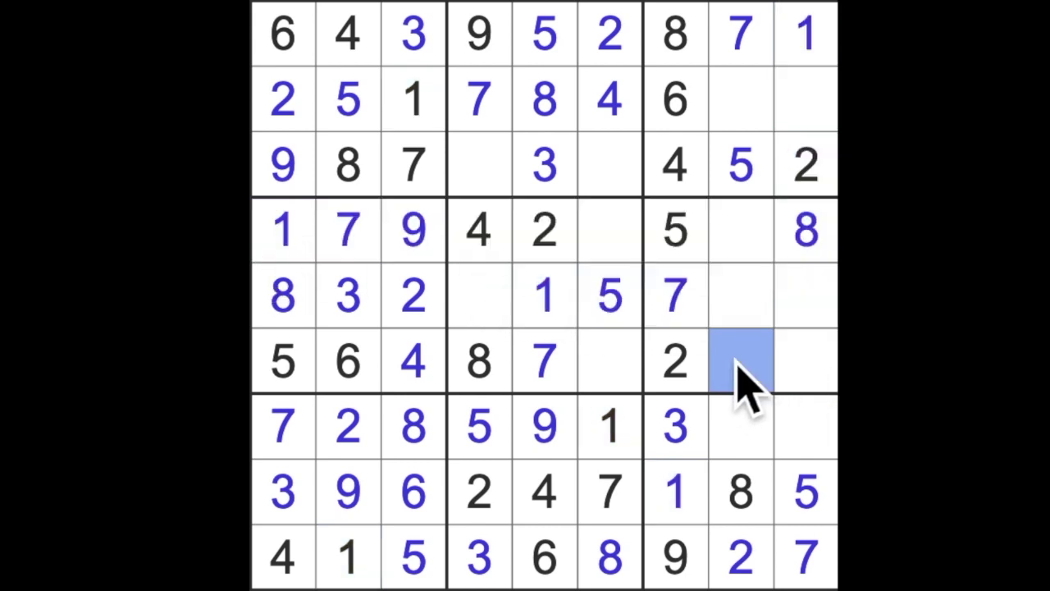
type("1")
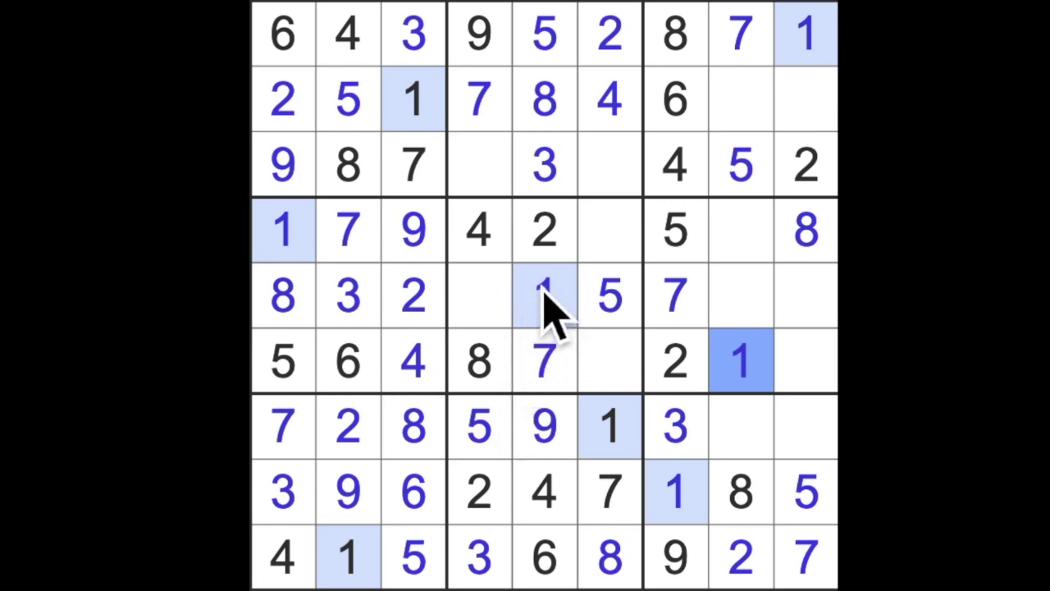
Enter 1 at row 3, column 4, and 6s at row 5, column 4 and row 4, column 8
left_click(480, 164)
type("1")
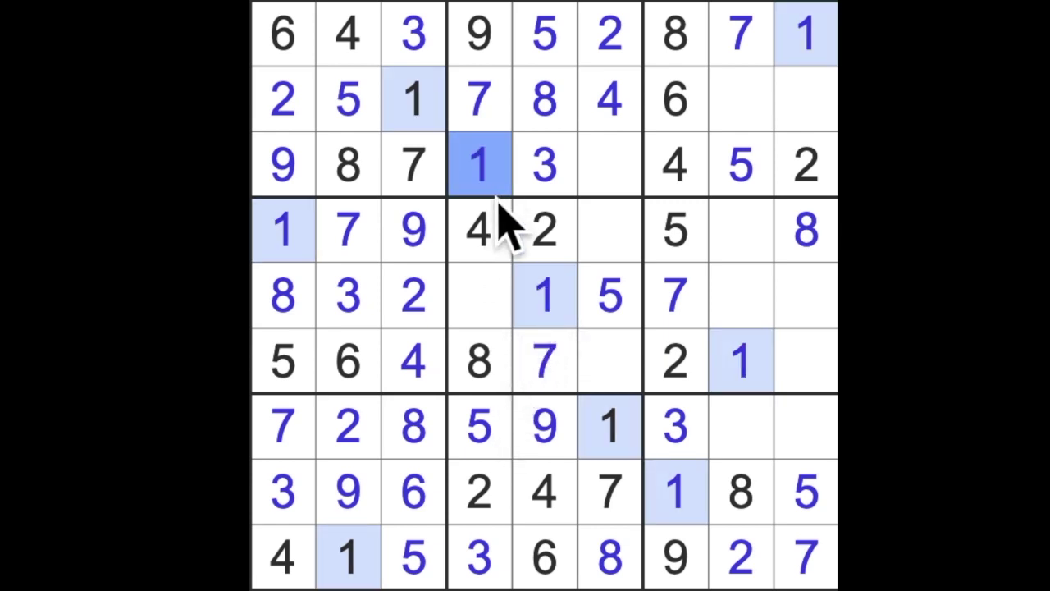
left_click(493, 311)
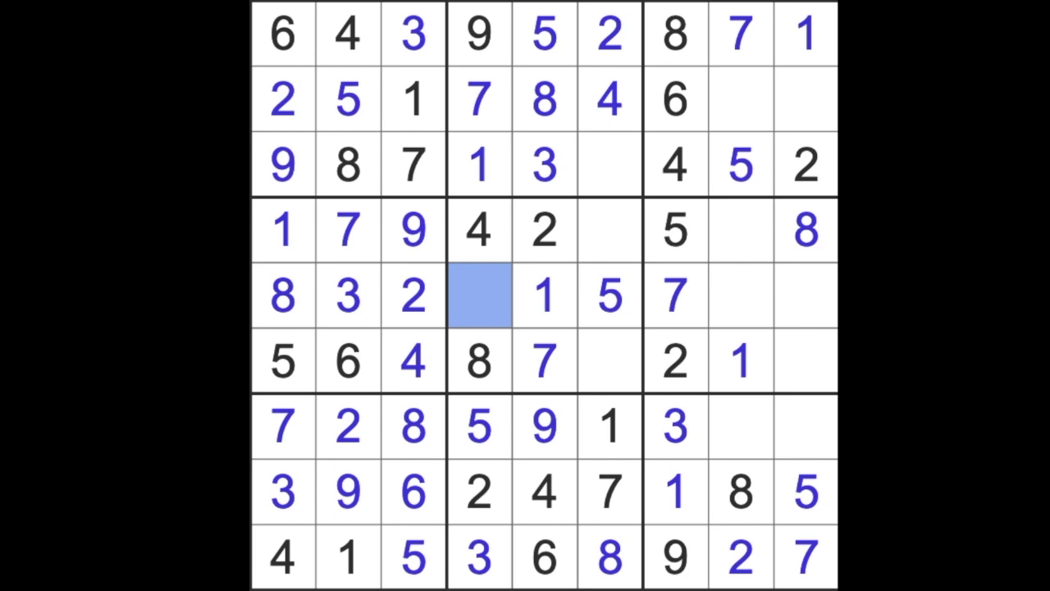
type("6")
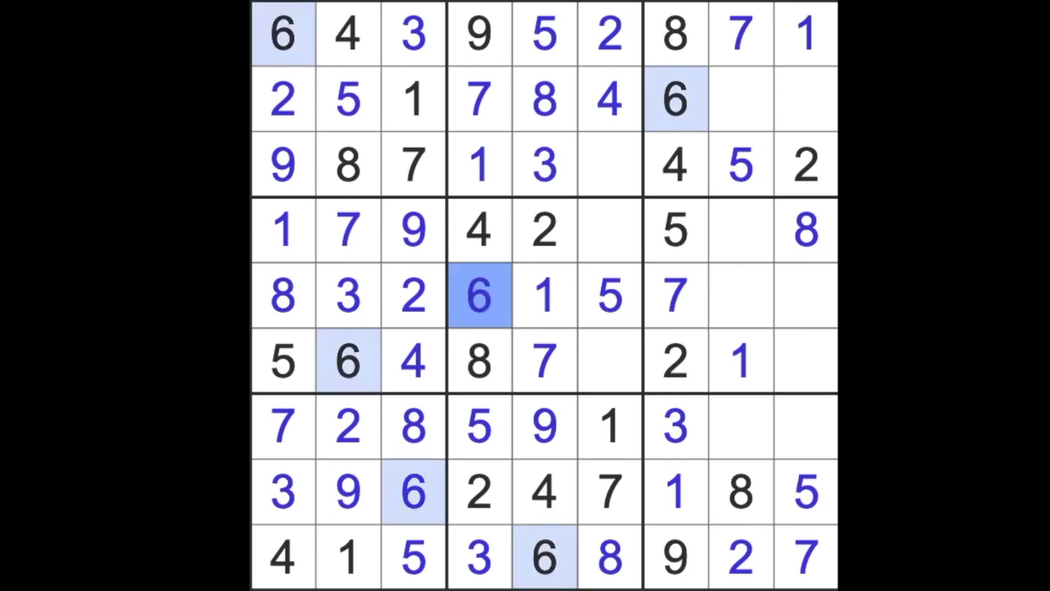
left_click_drag(347, 361, 480, 361)
left_click_drag(544, 361, 820, 365)
left_click_drag(484, 299, 821, 296)
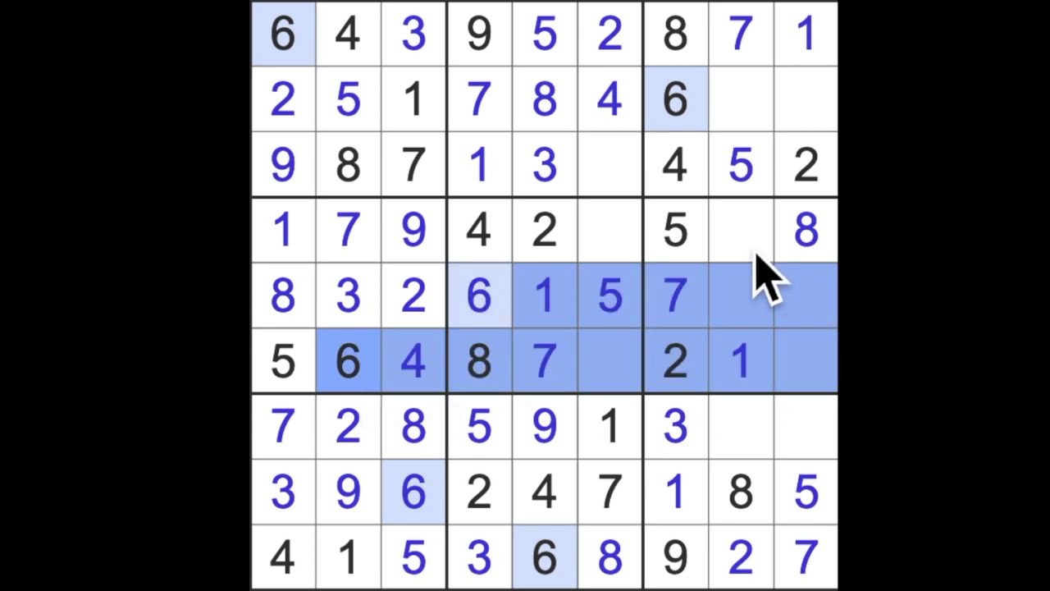
left_click(742, 230)
type("6")
Enter 3s at r4c6 and r6c9, 9 at r6c6, and 6 at r3c6
left_click(610, 229)
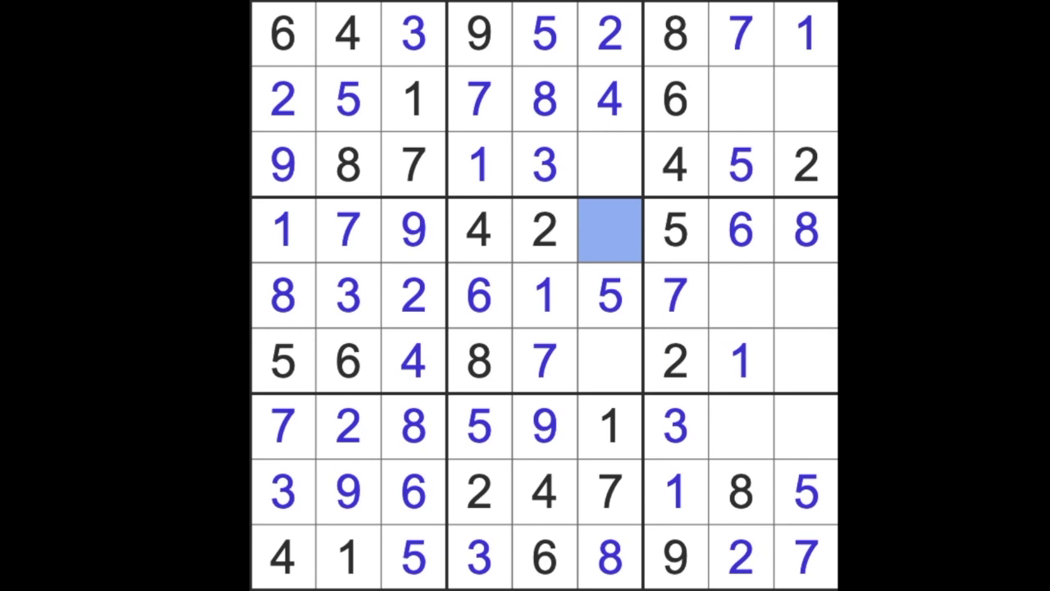
type("3")
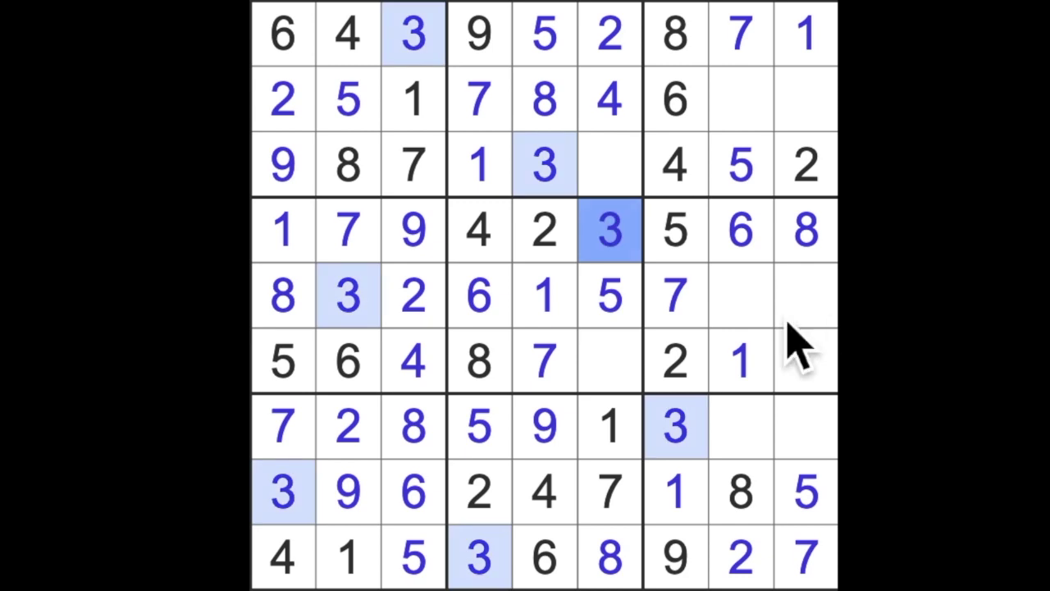
left_click_drag(349, 295, 806, 295)
left_click(806, 361)
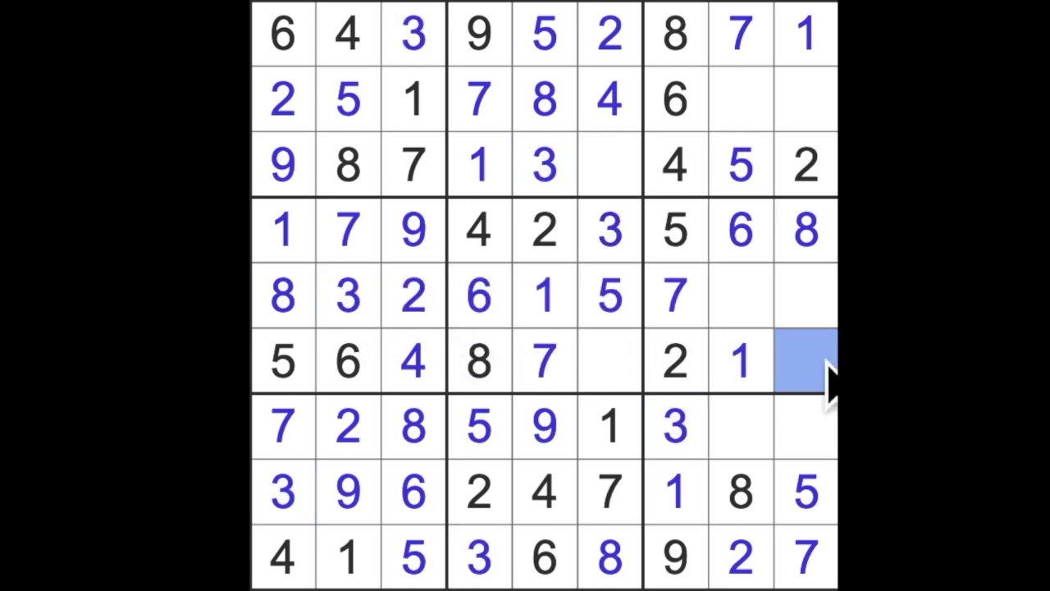
type("3")
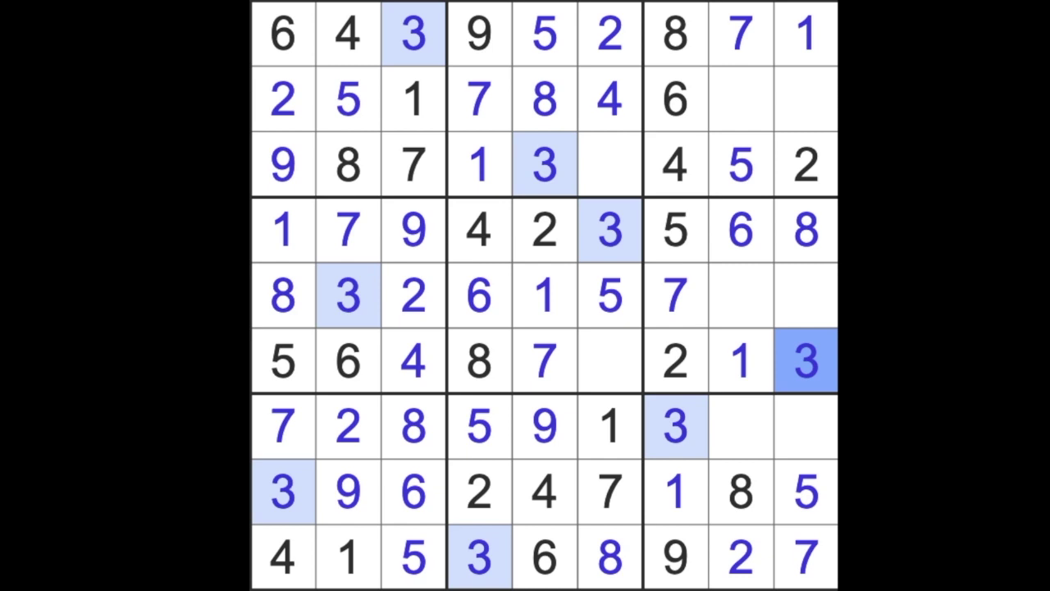
left_click(610, 361)
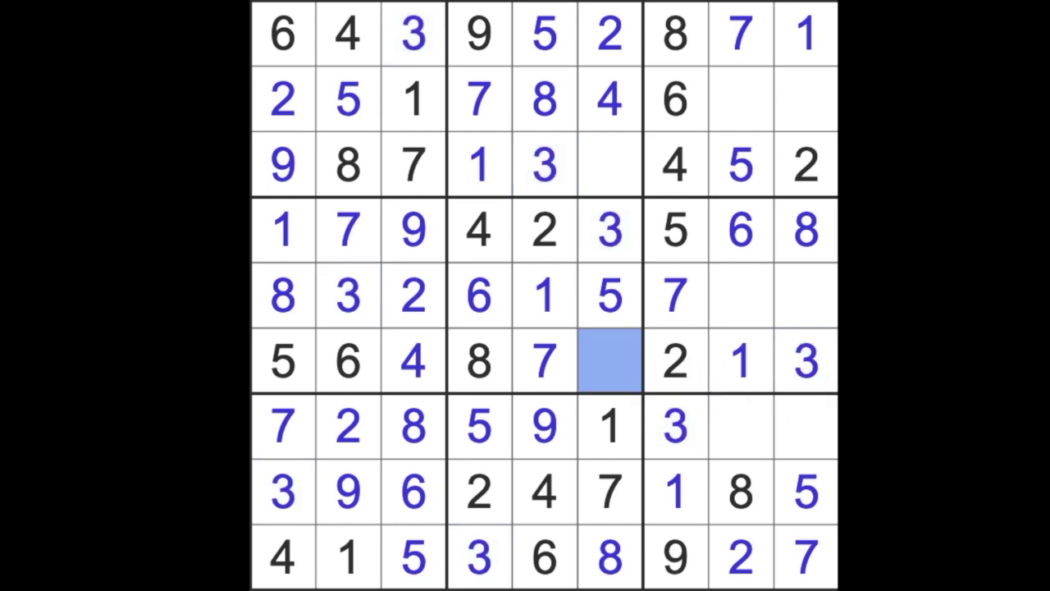
type("9")
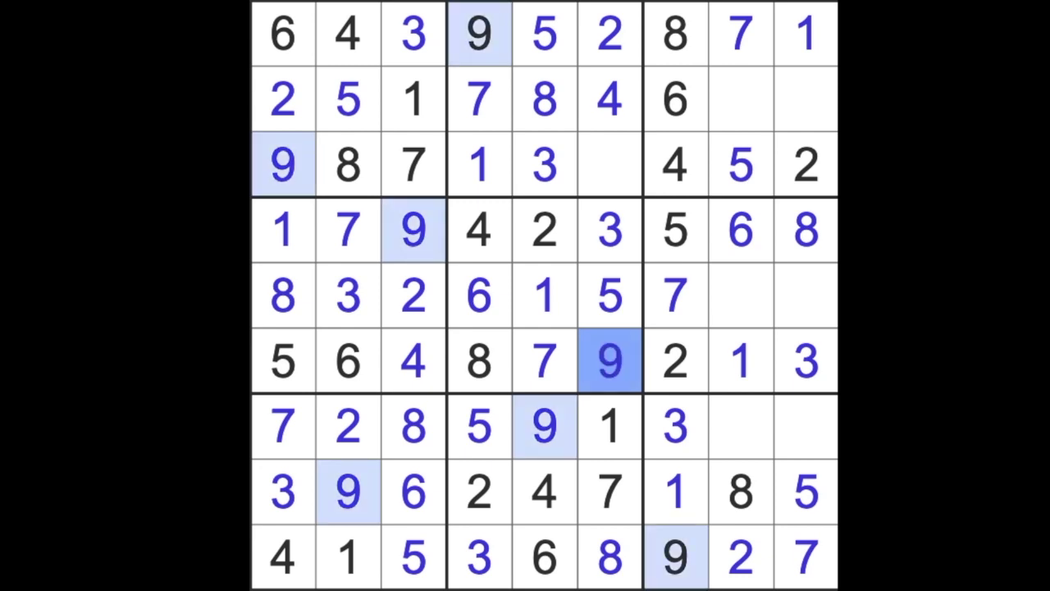
left_click(610, 164)
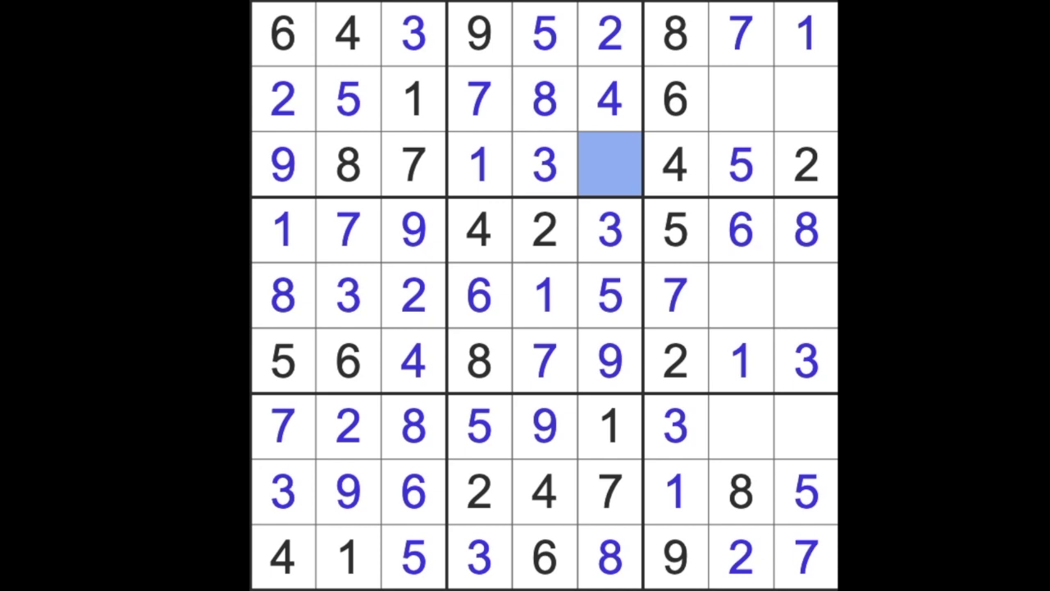
type("6")
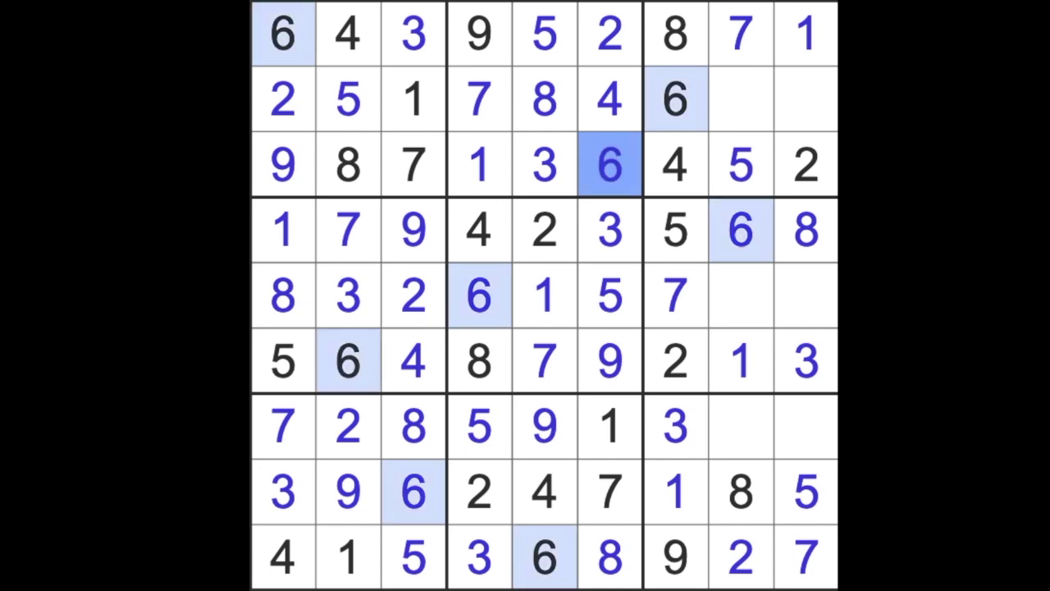
Fill row 7's last two cells: 6 at column 9 and 4 at column 8
left_click_drag(741, 425, 806, 425)
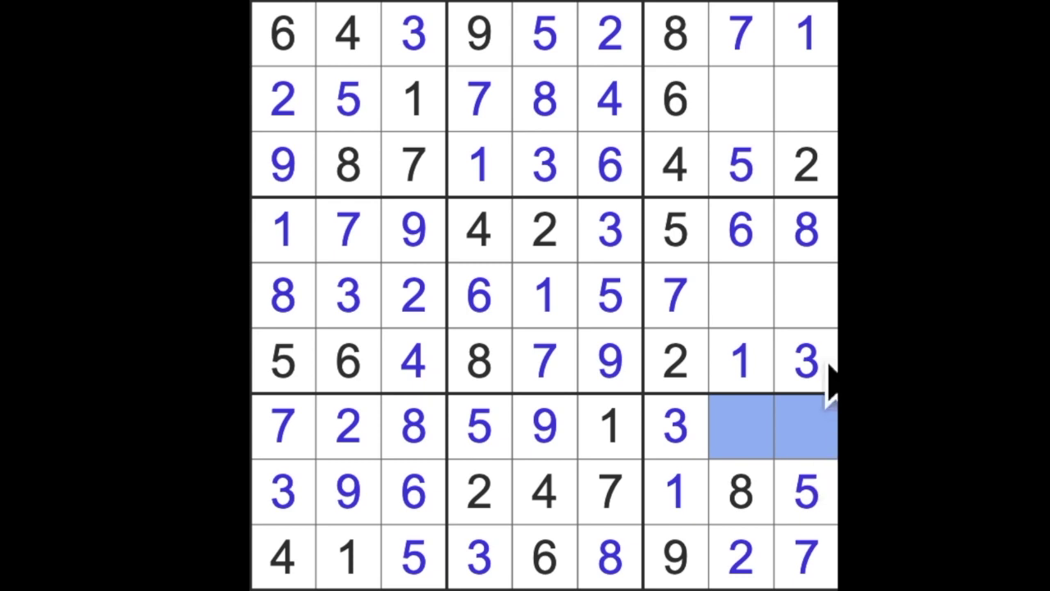
left_click(740, 234)
left_click_drag(740, 246, 741, 424)
left_click(806, 431)
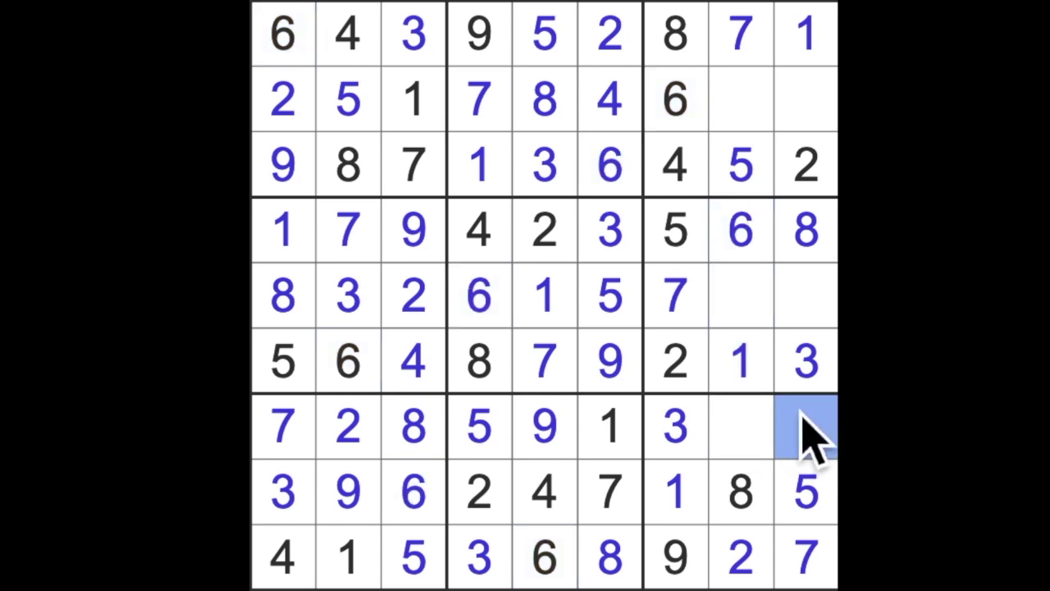
type("6")
left_click(741, 425)
type("4")
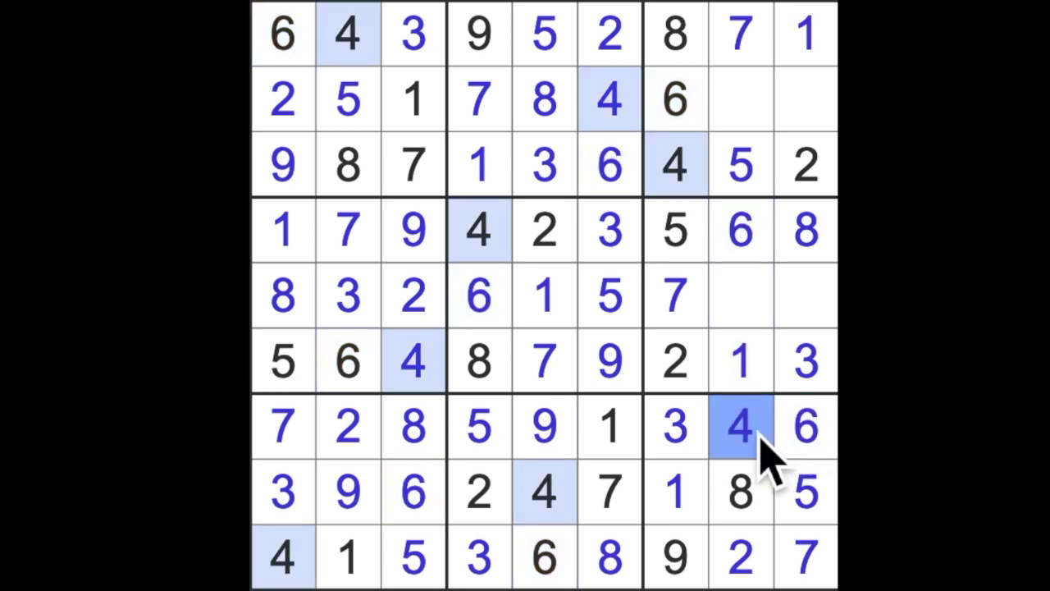
Fill row 5 with 4 at column 9 and 9 at column 8
left_click_drag(741, 425, 740, 295)
left_click(806, 295)
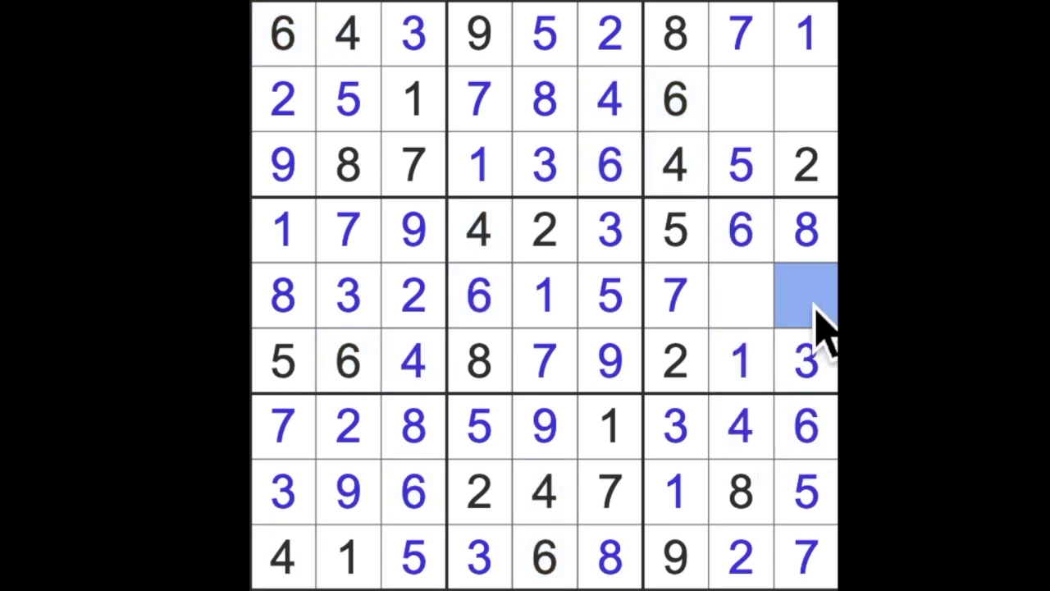
type("4")
left_click(741, 295)
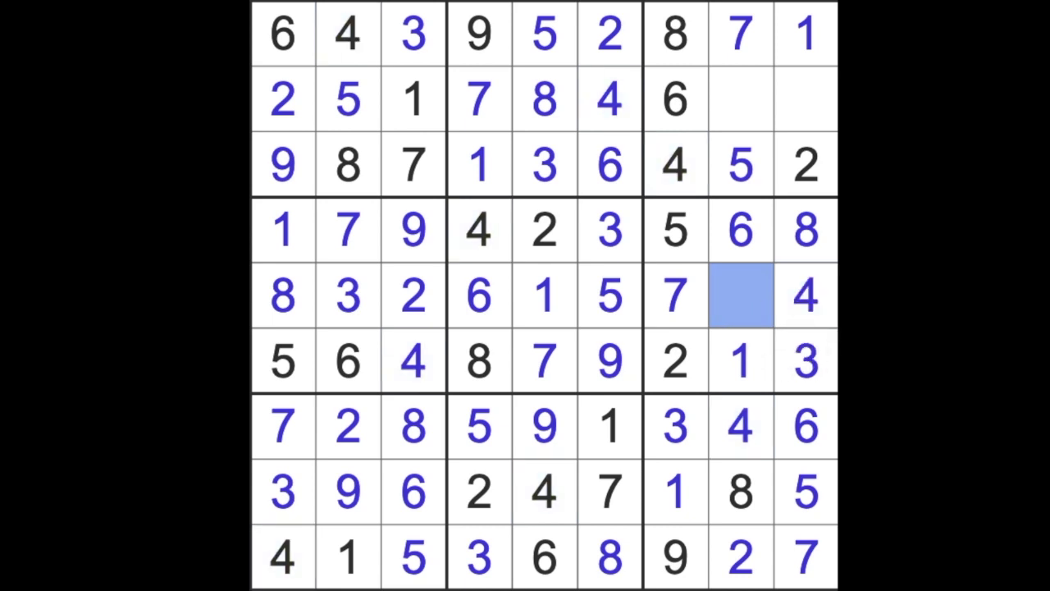
type("9")
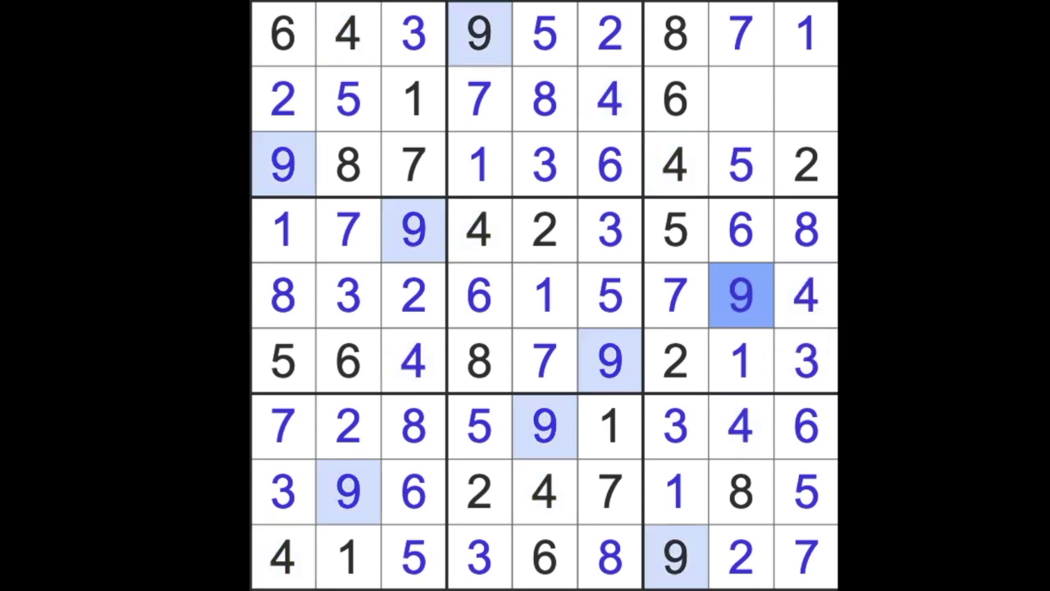
Complete row 2 with 9 at column 9 and 3 at column 8
left_click(740, 99)
left_click_drag(741, 98, 805, 98)
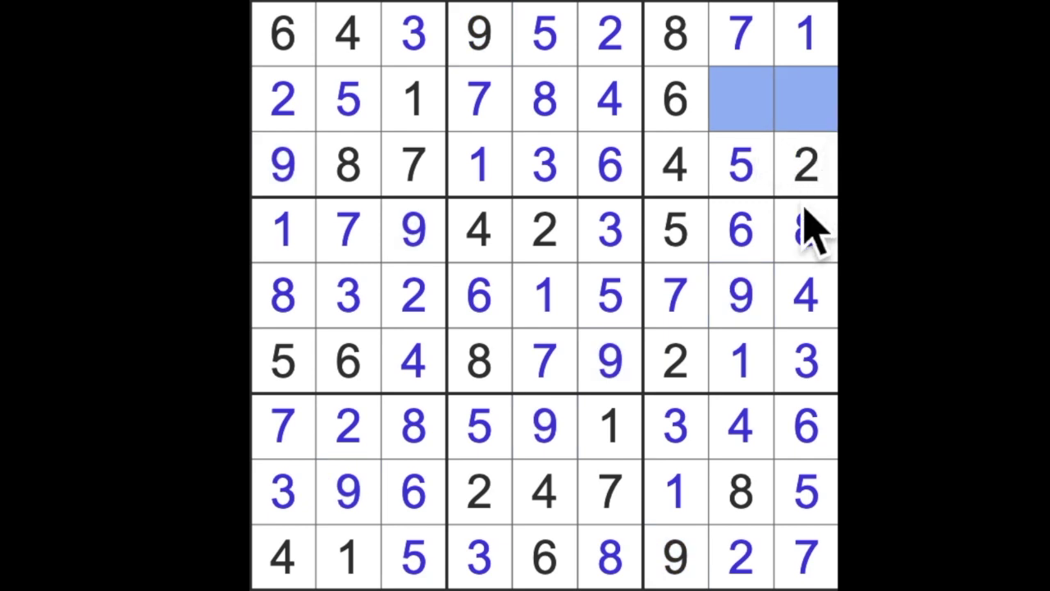
left_click_drag(741, 296, 755, 106)
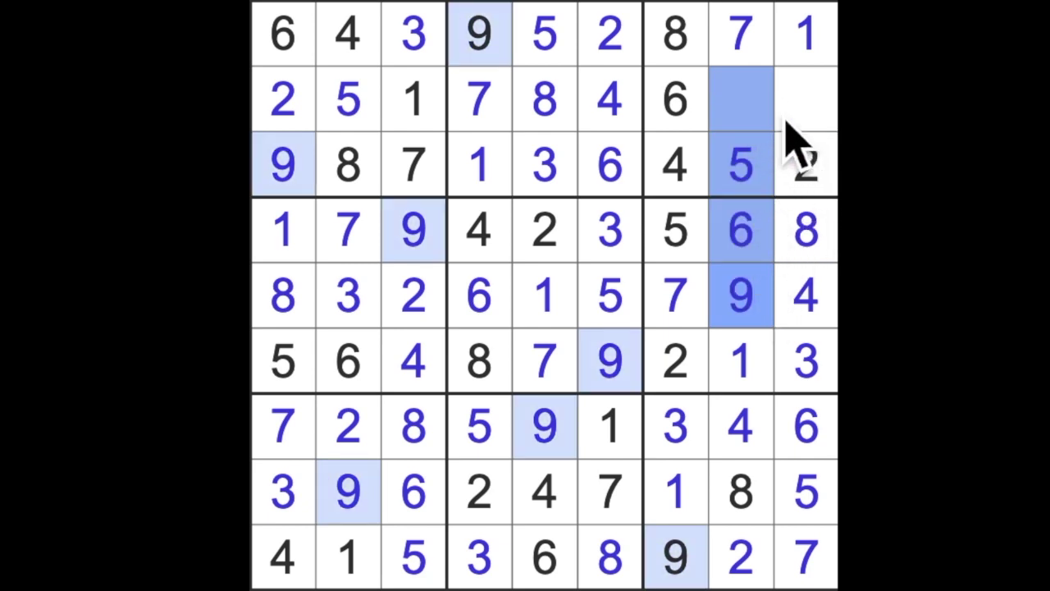
left_click(808, 107)
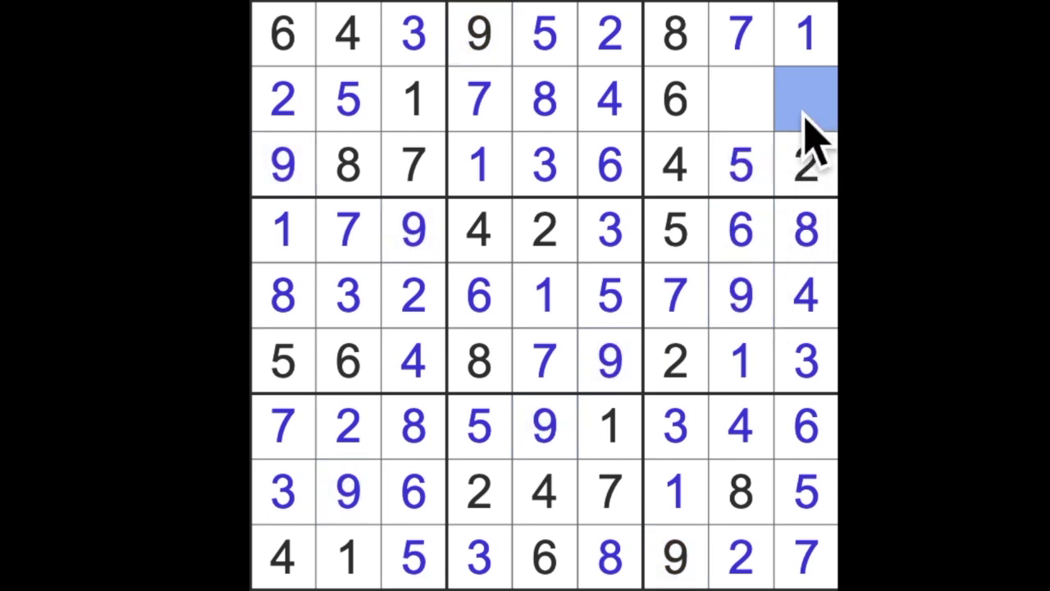
type("9")
left_click(743, 103)
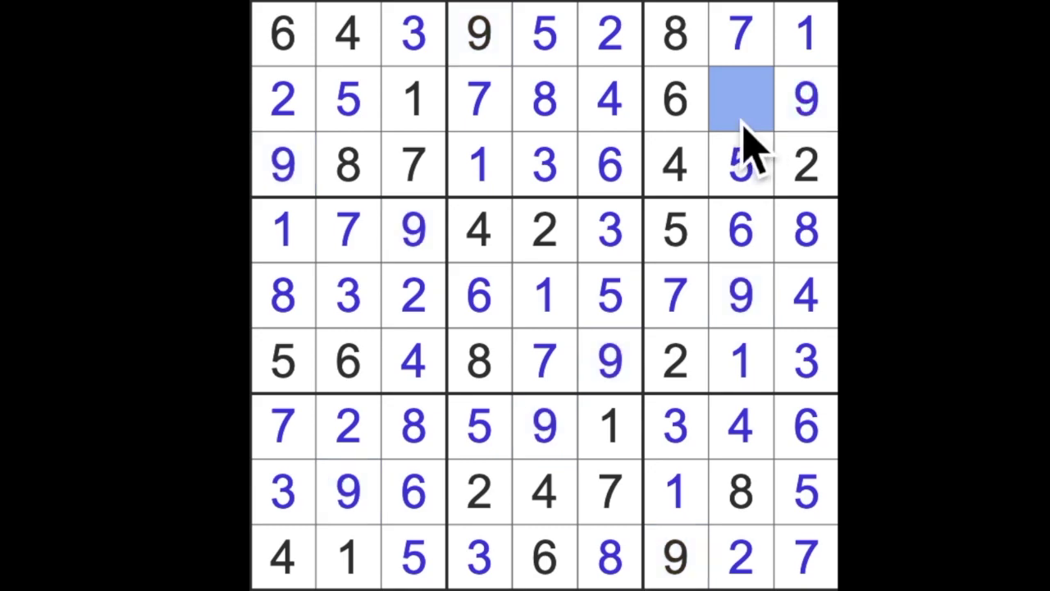
type("3")
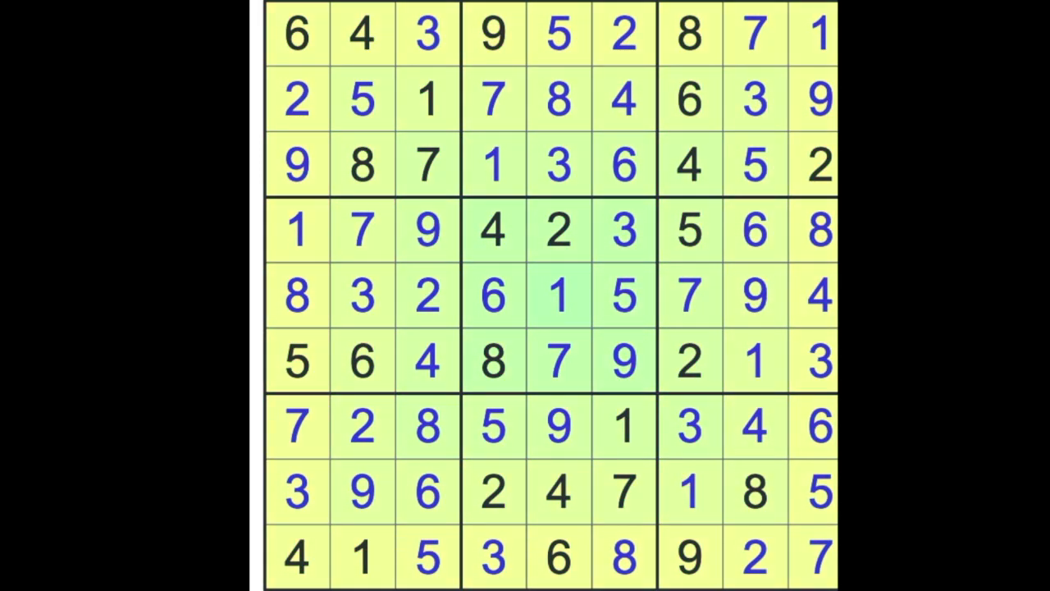